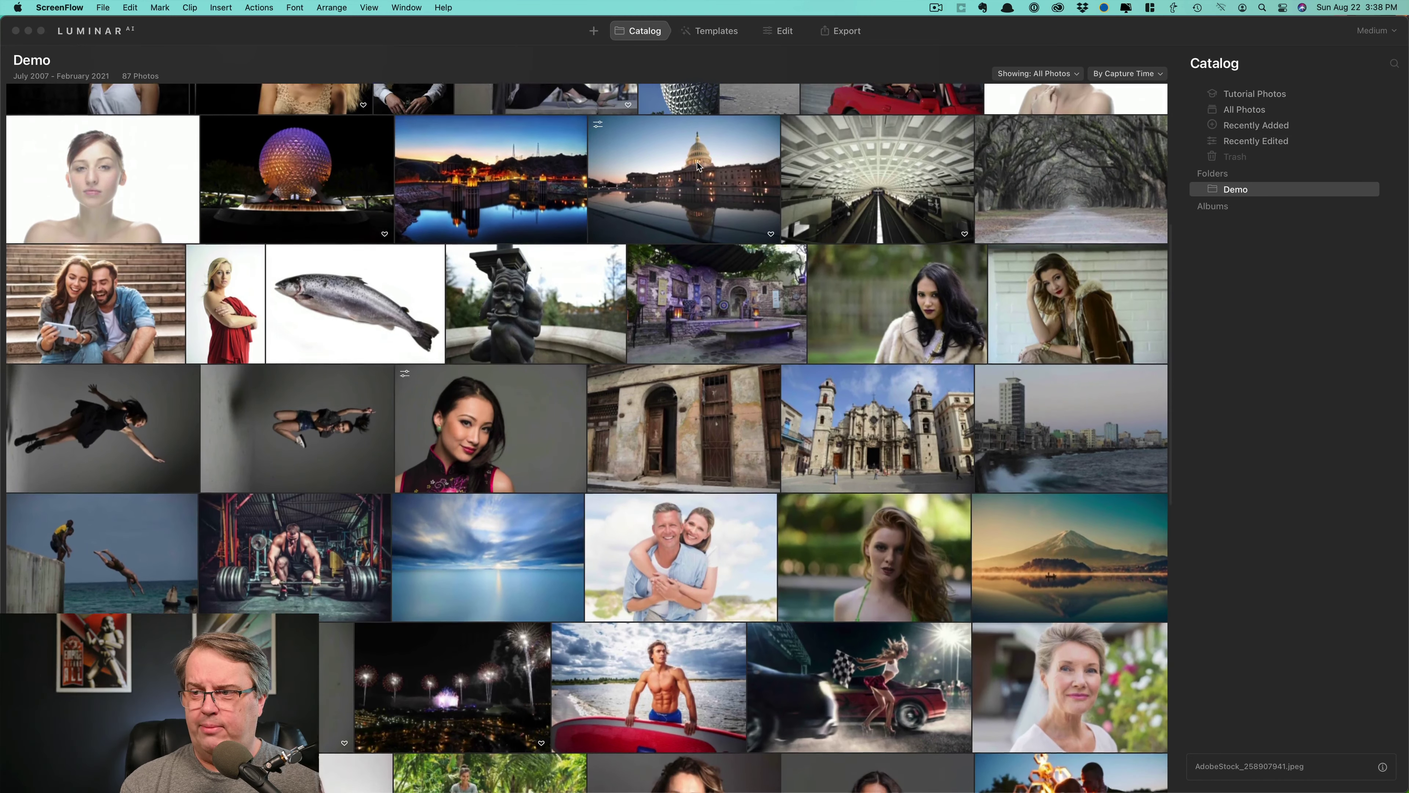
Choose the Capitol building photo from the Demo folder and show the templates suggested for it.
scroll(697, 166, "up", 2)
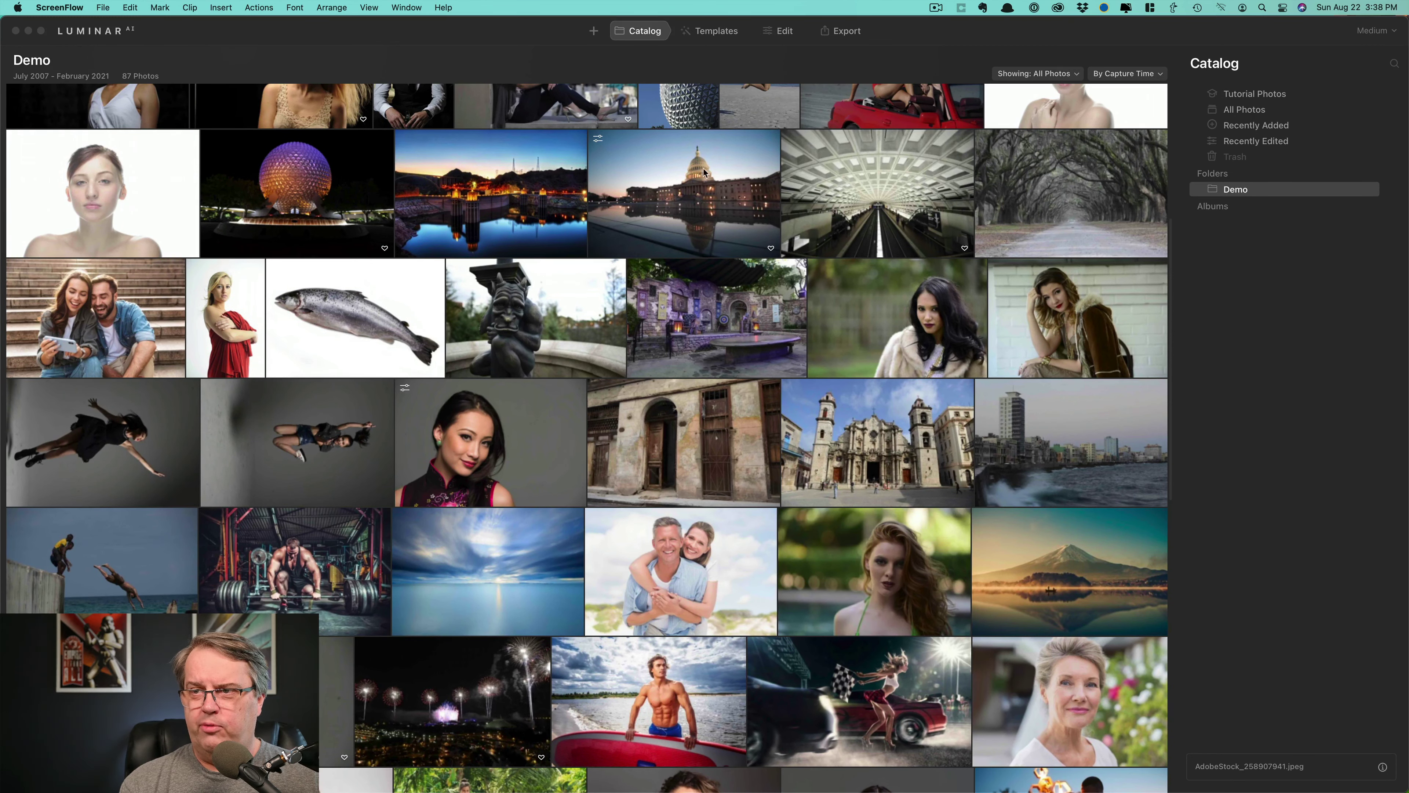
left_click(699, 178)
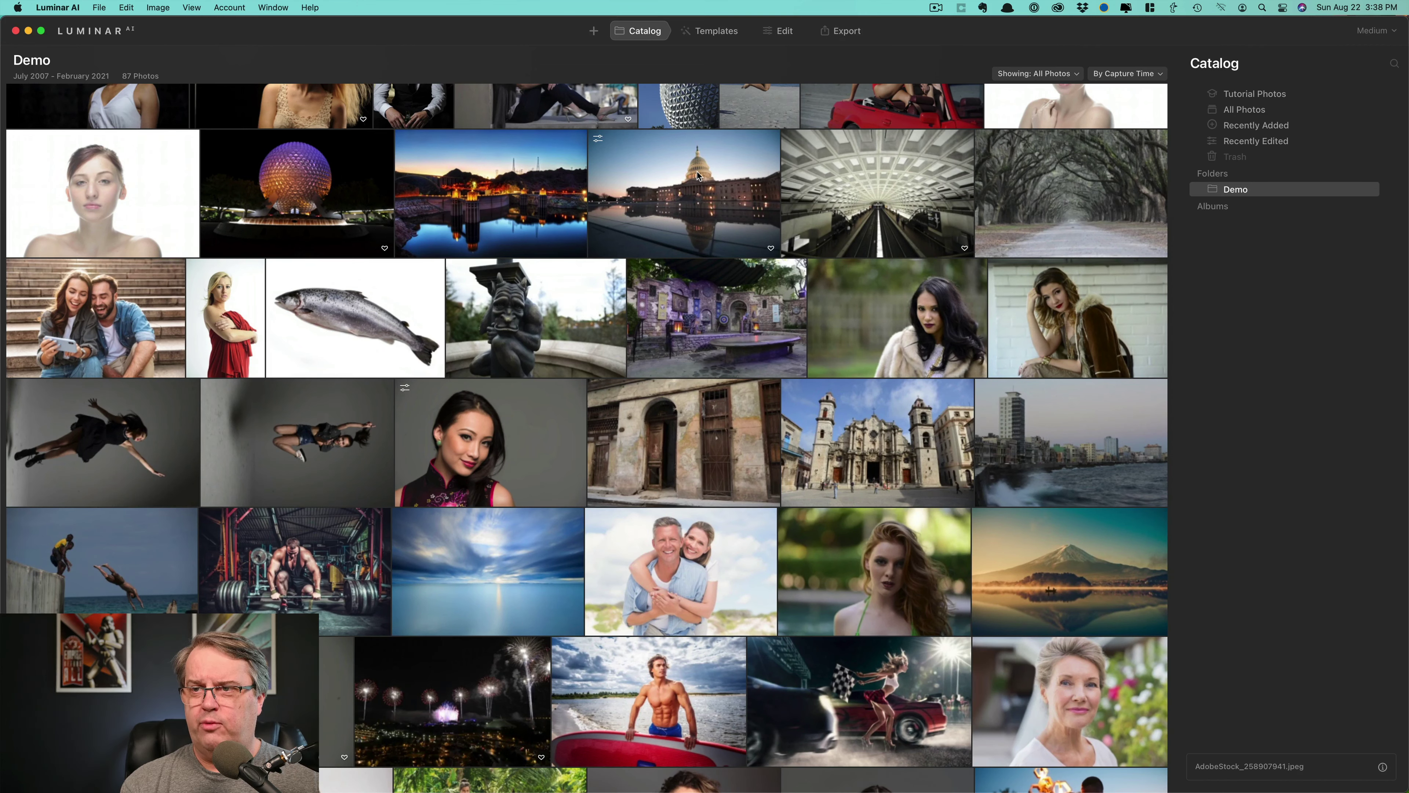
left_click(700, 176)
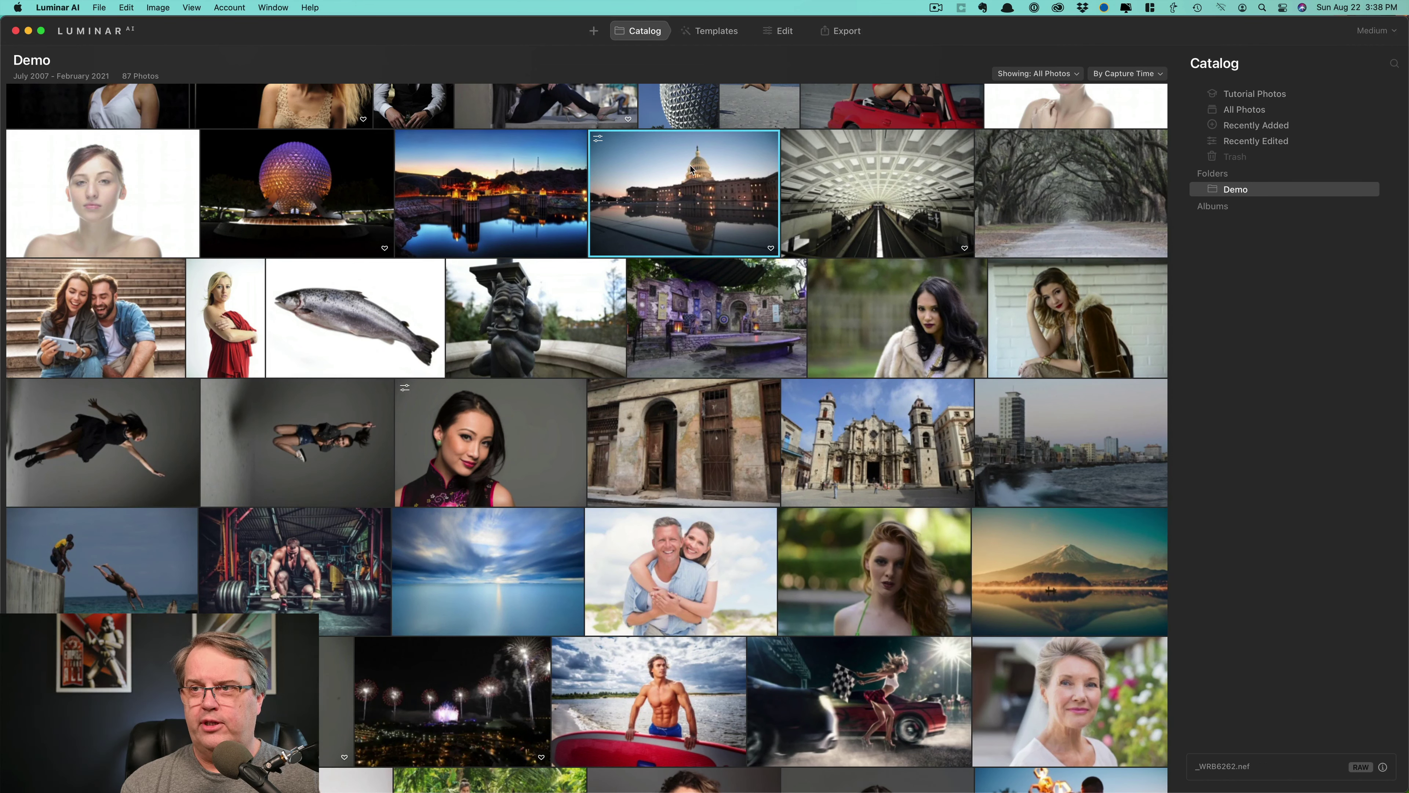
left_click(707, 34)
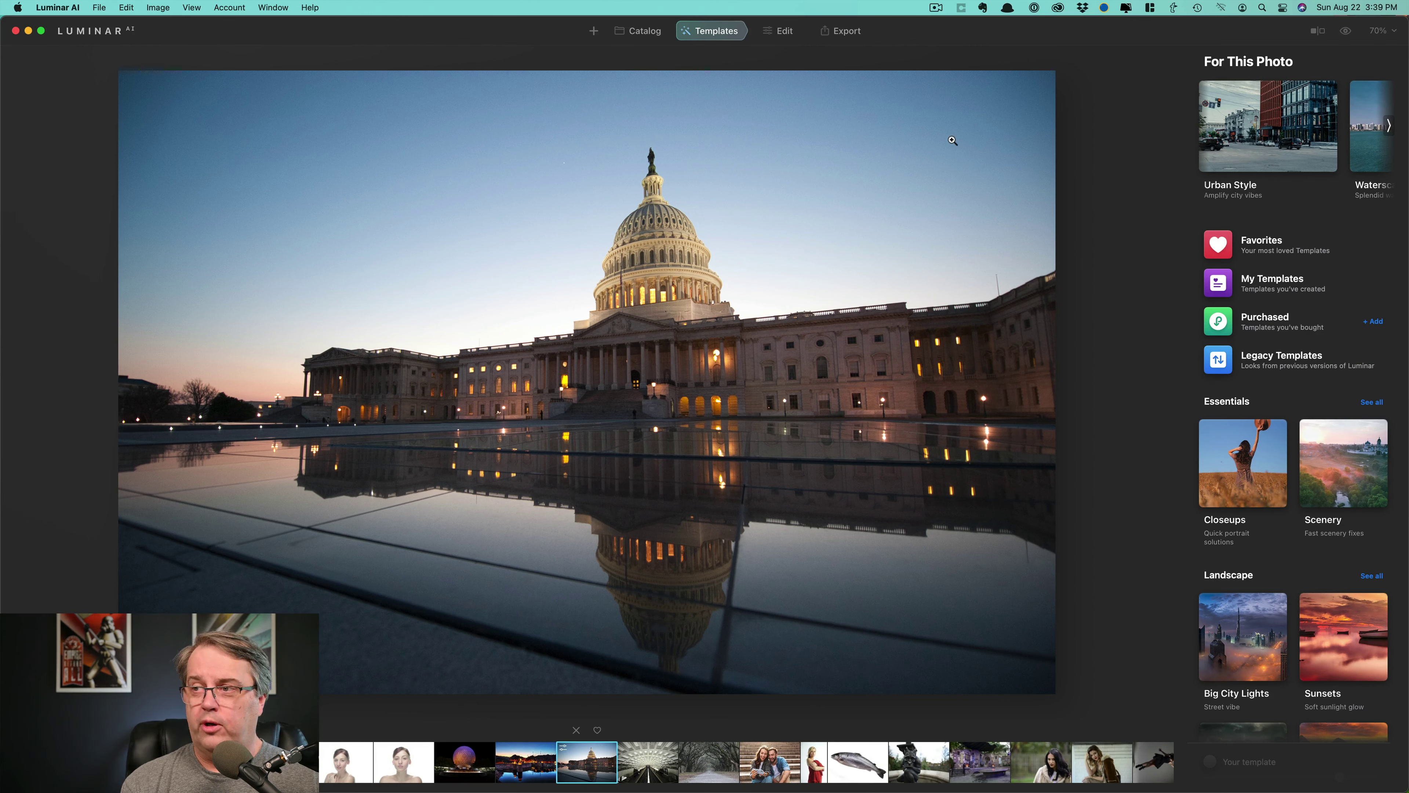
Try the Old Town, Edinburgh, Toronto and Melbourne templates from the Urban Style collection on the Capitol photo.
left_click(1258, 135)
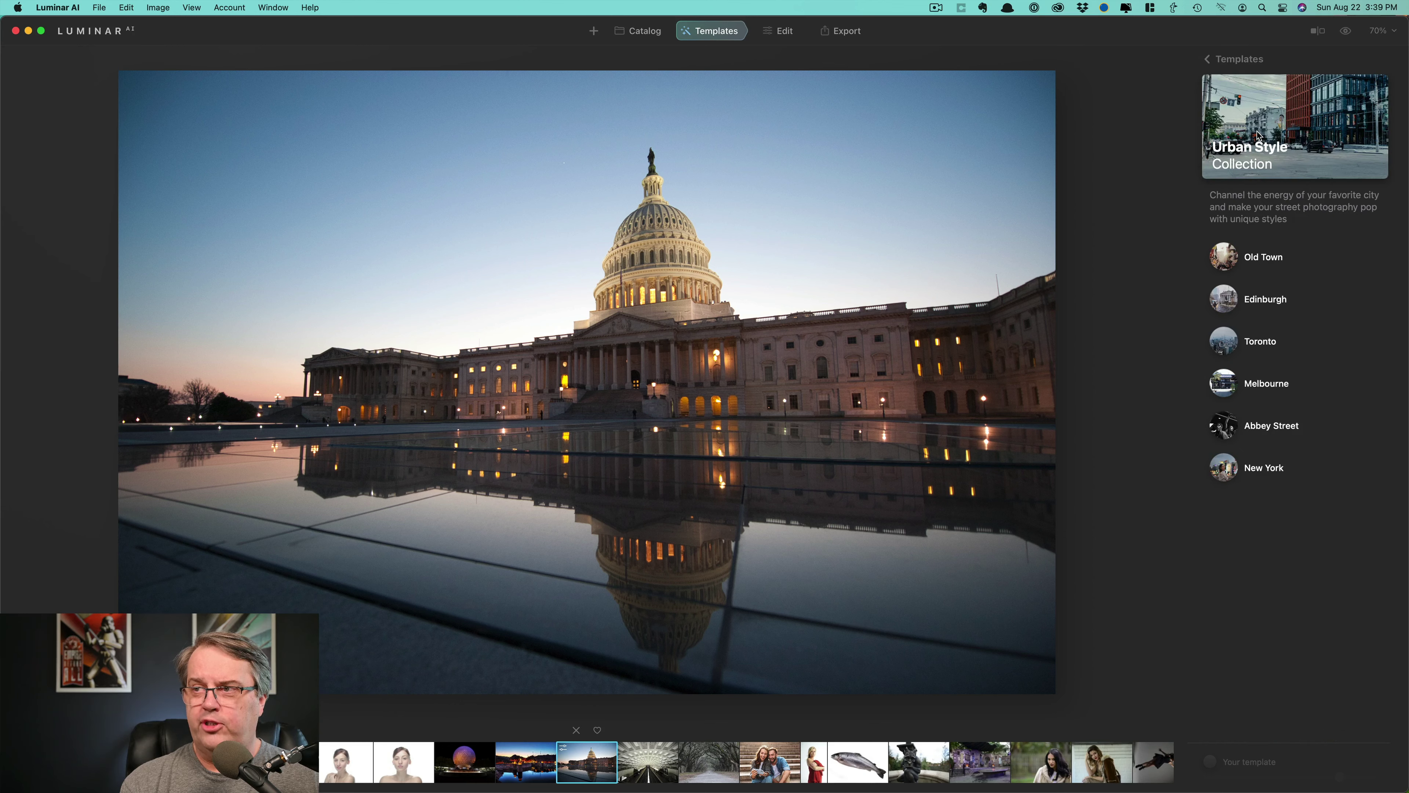
left_click(1270, 262)
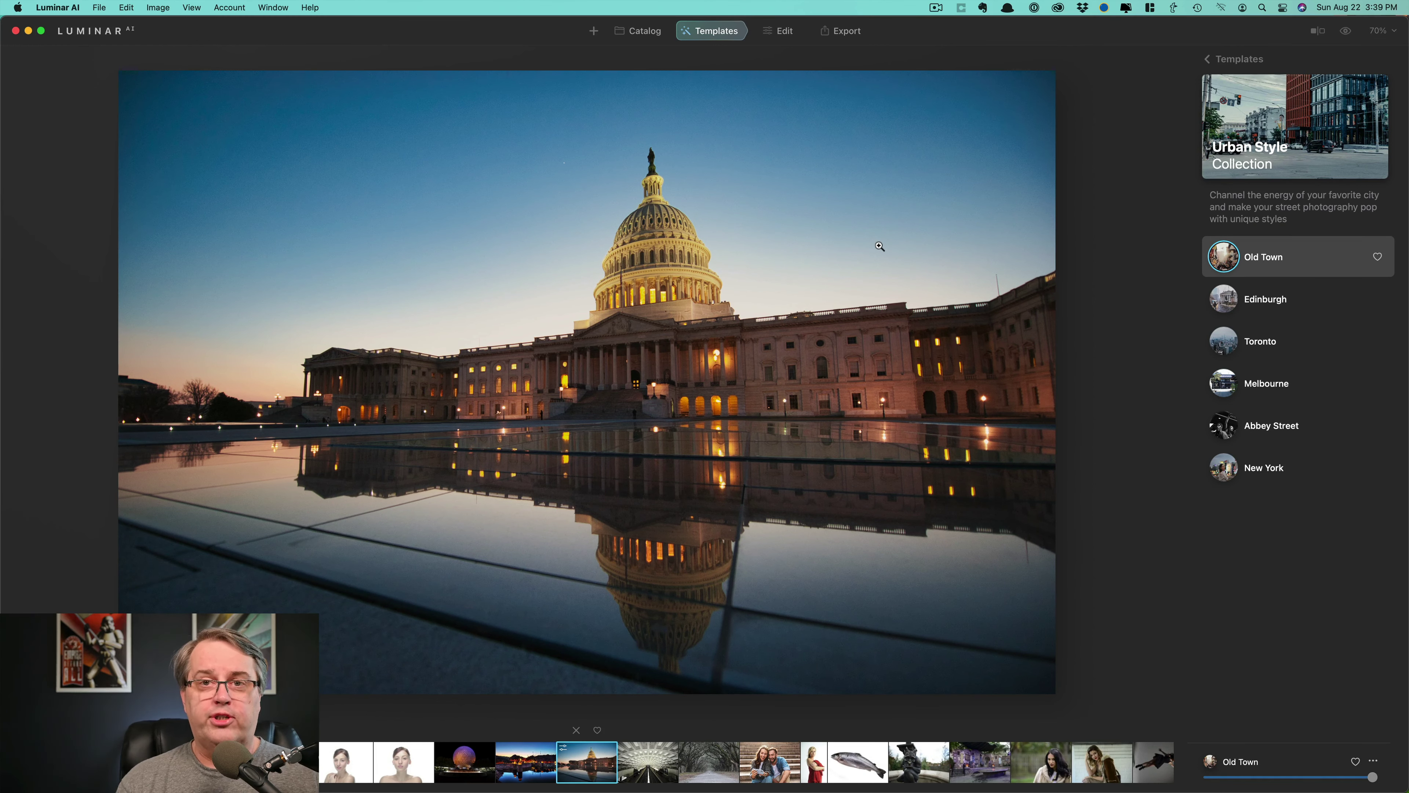
left_click(1270, 305)
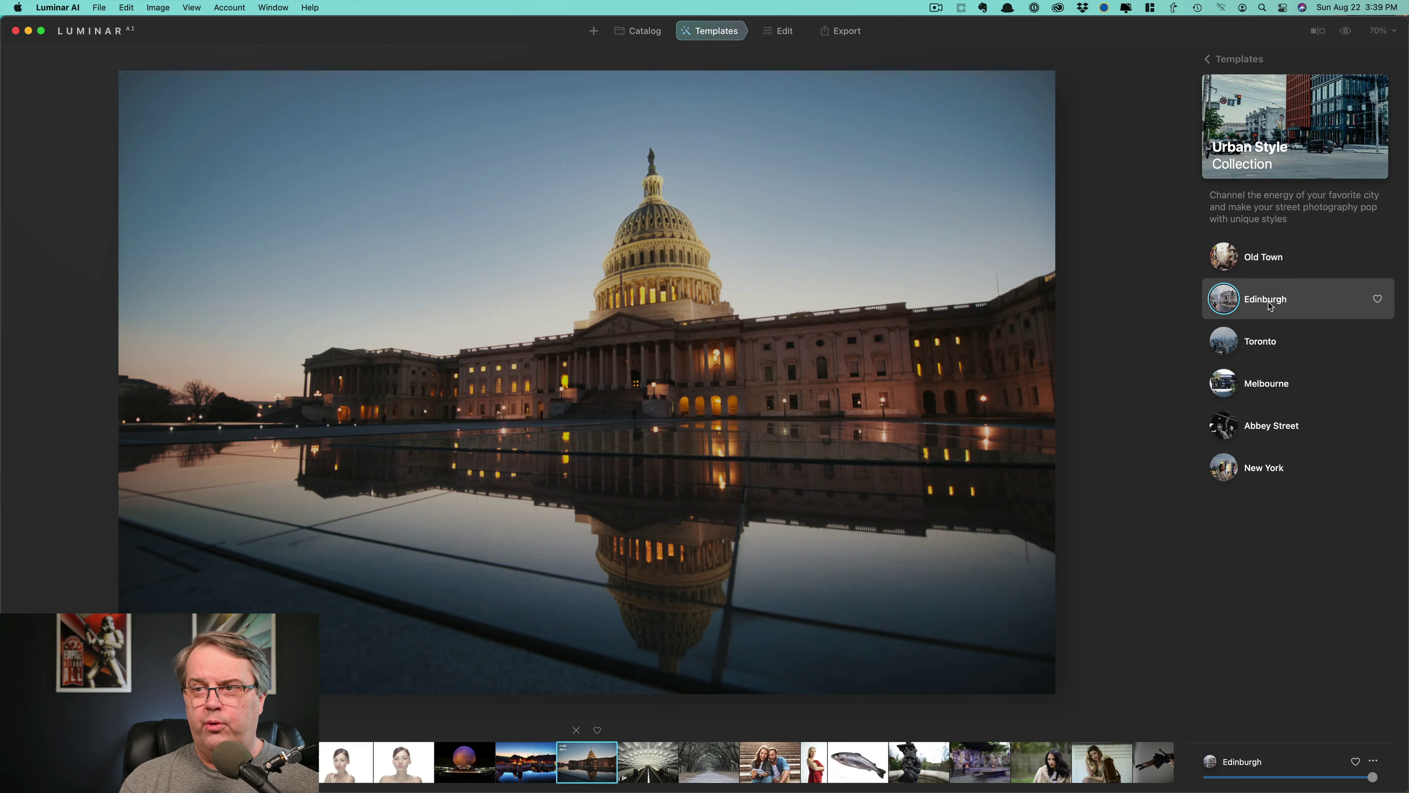
left_click(1262, 346)
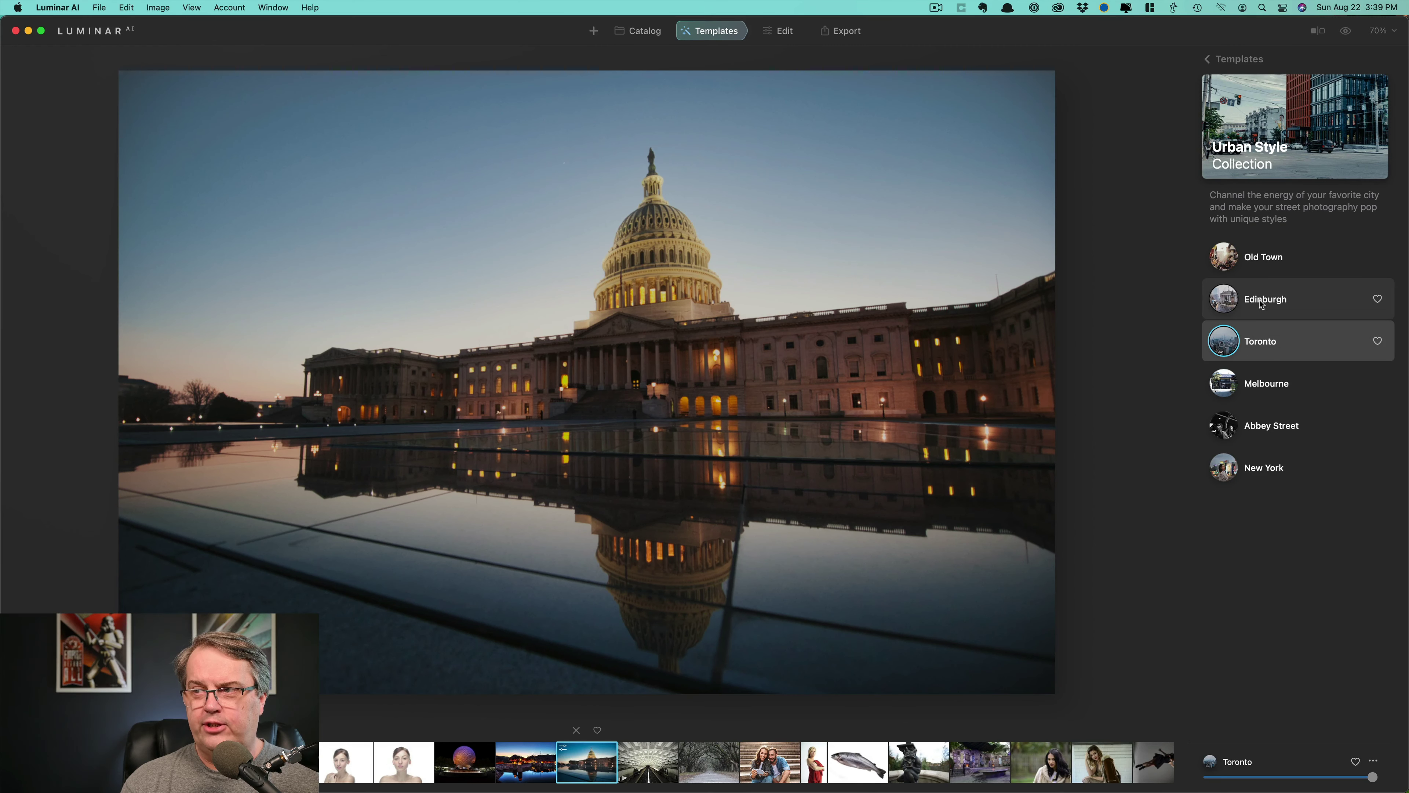
left_click(1262, 304)
left_click(1269, 390)
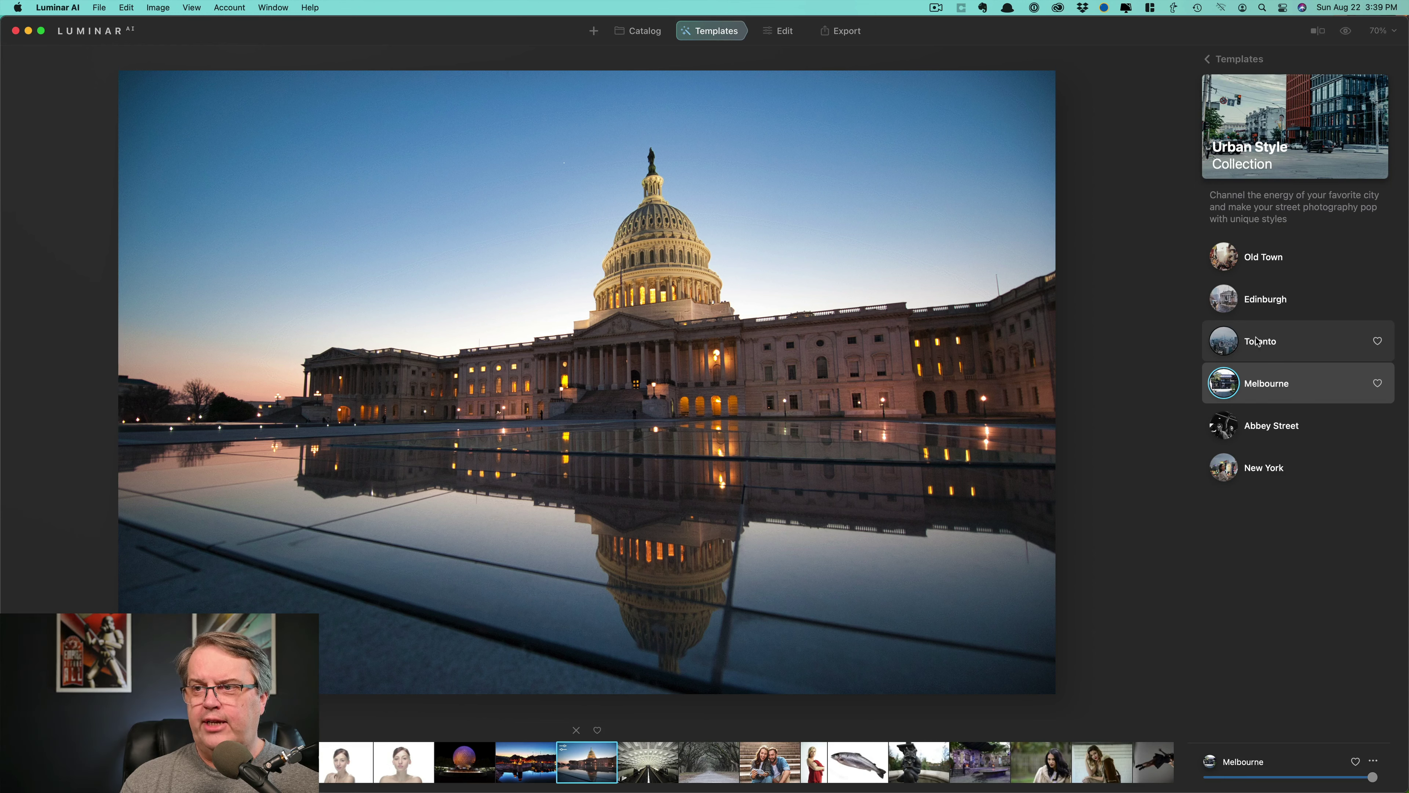
Try the Big City Lights templates on the photo: Frosty, City Thrills, B&W Streets, Electric City and Street Theater.
left_click(1217, 61)
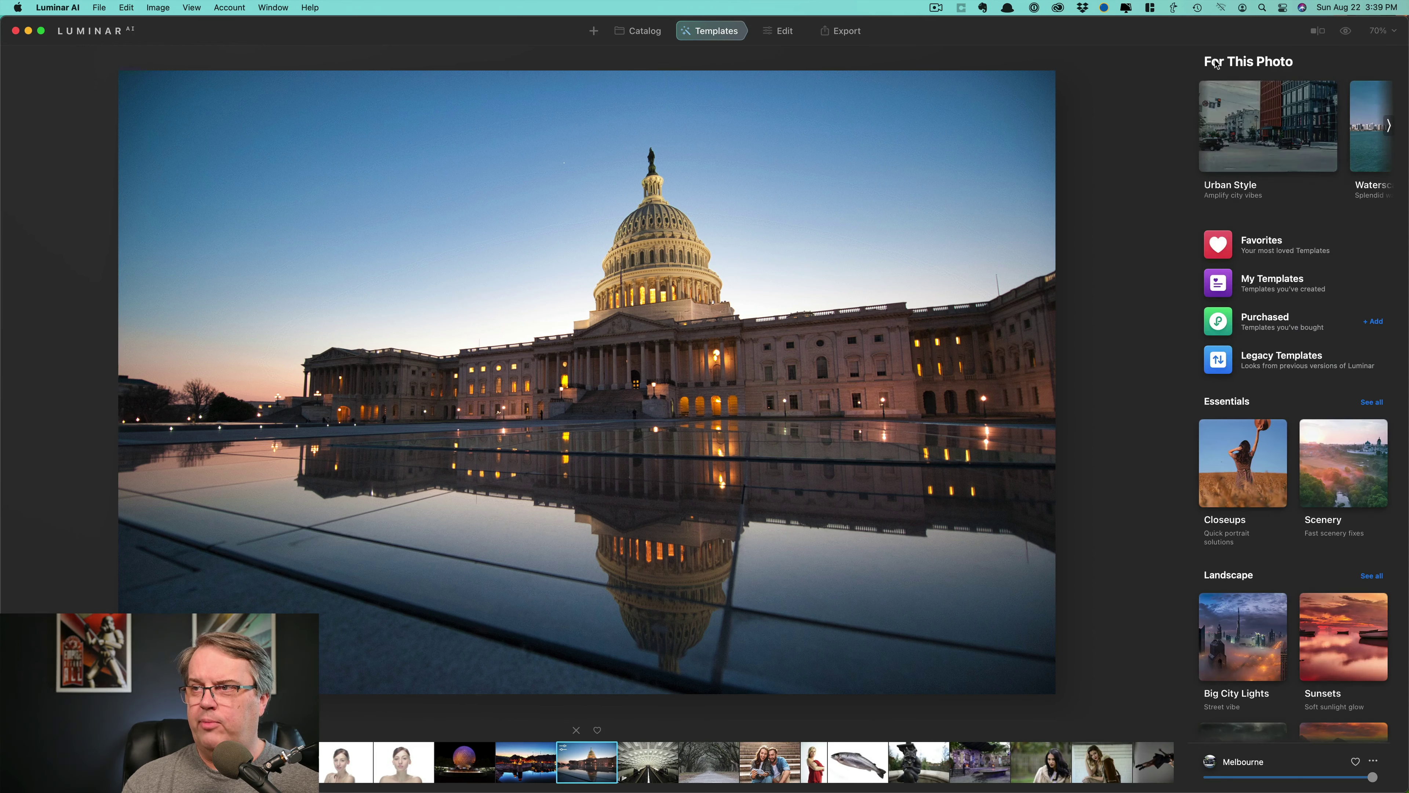
left_click(1391, 128)
left_click(1391, 128)
left_click(1391, 128)
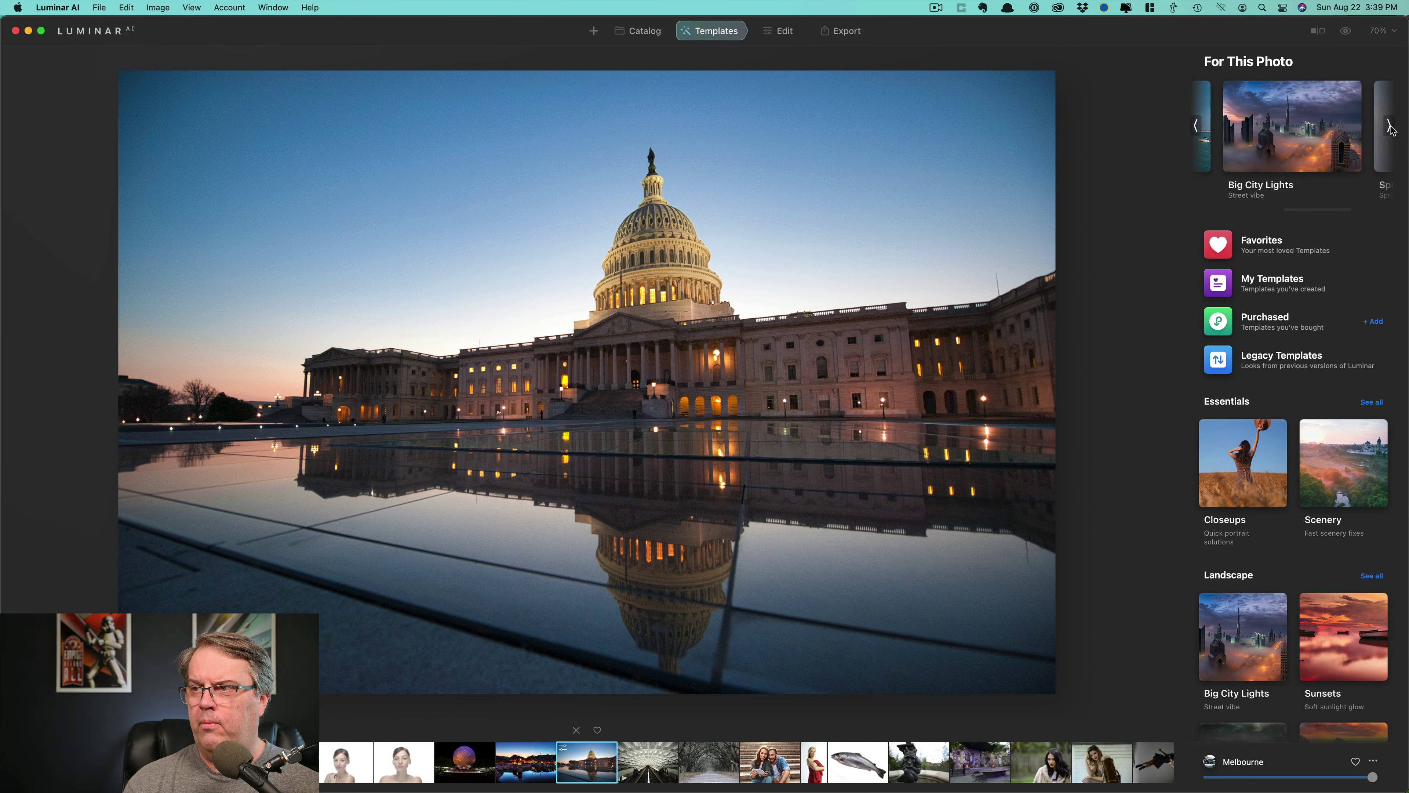
left_click(1275, 133)
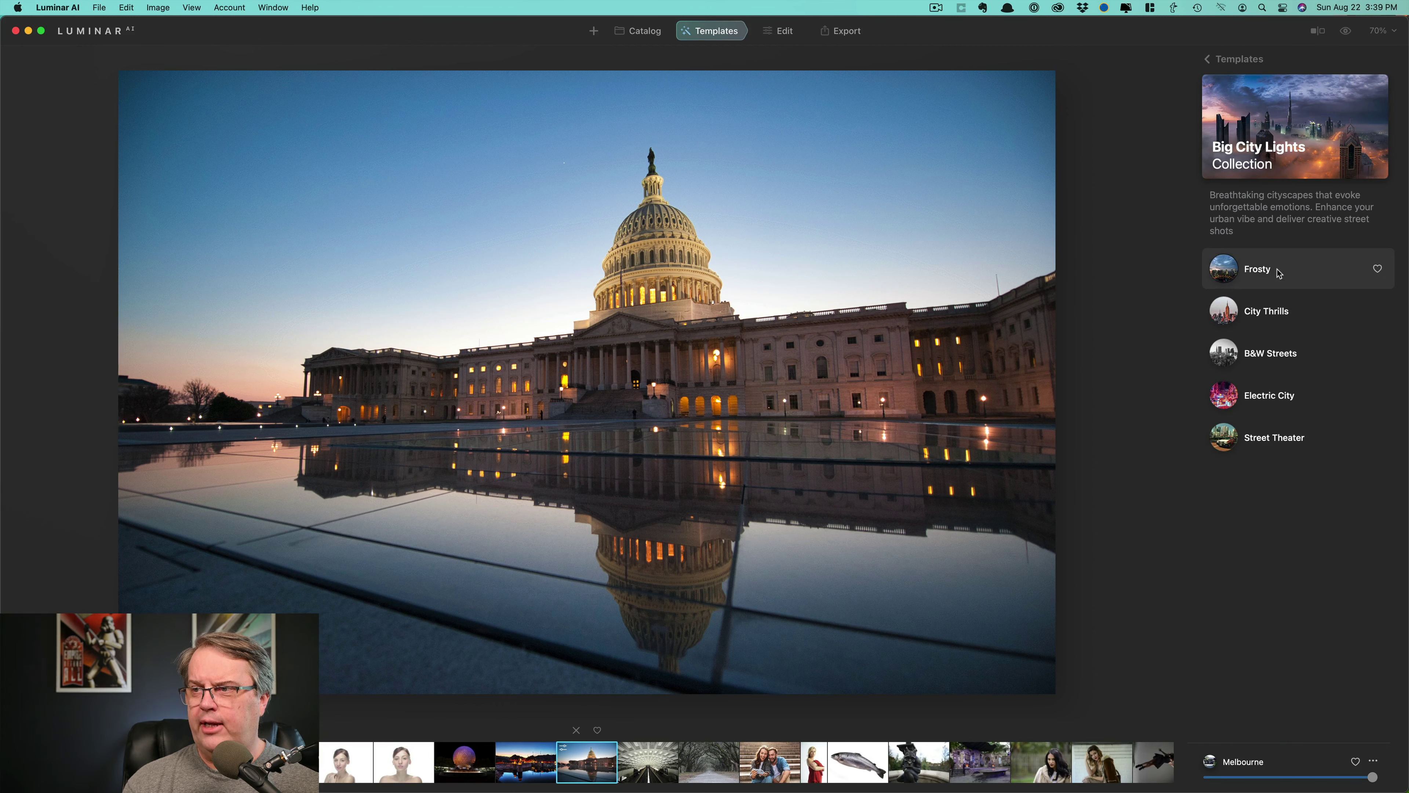
left_click(1260, 271)
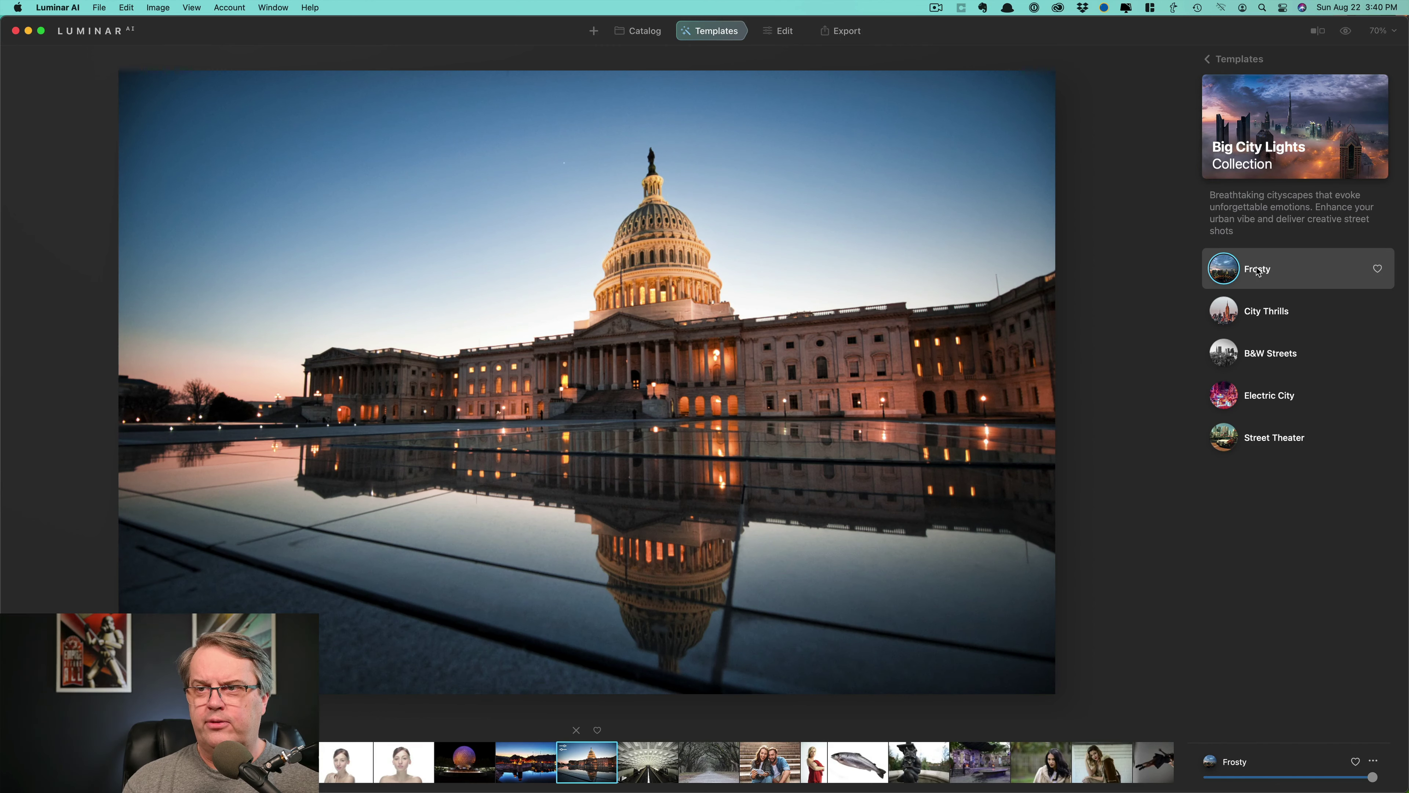
left_click(1254, 309)
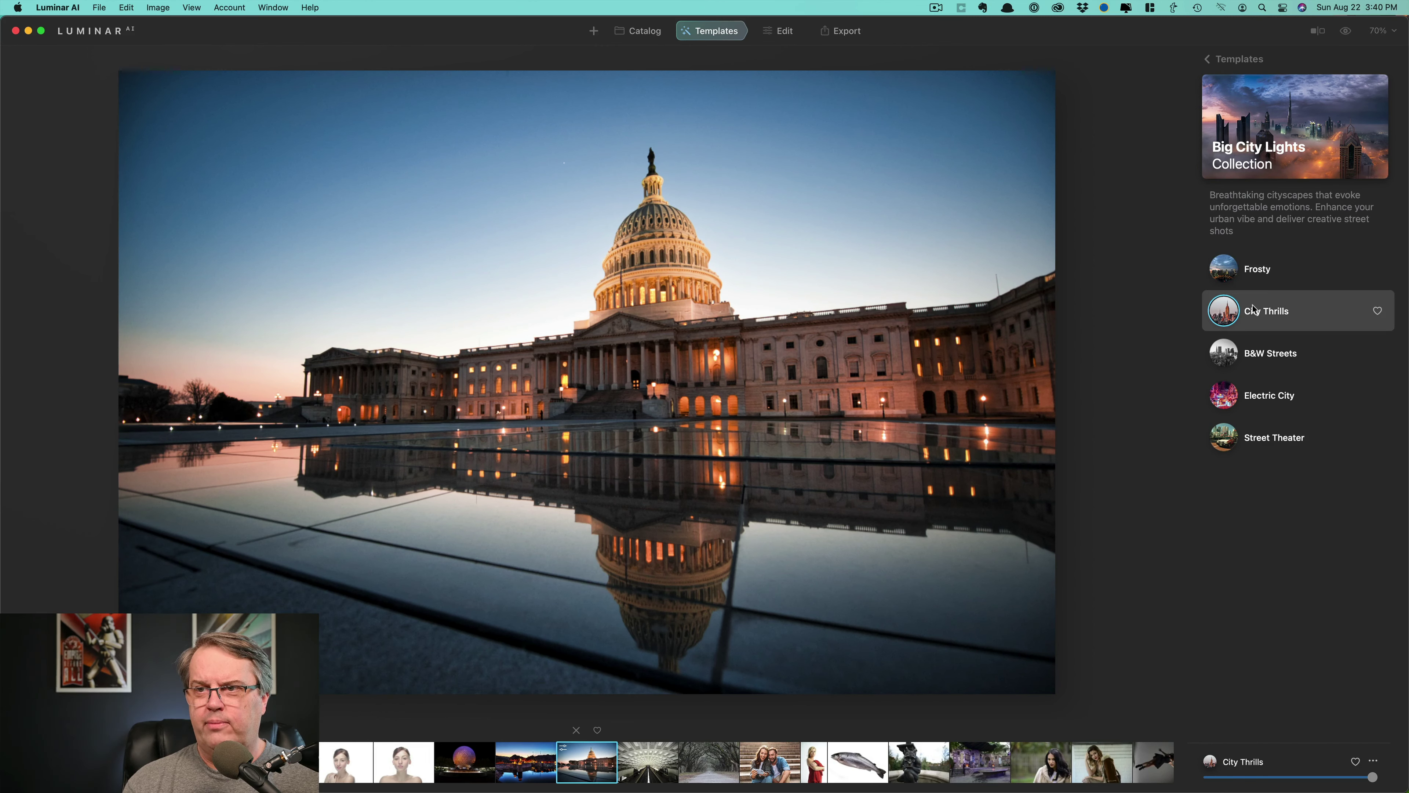
left_click(1253, 351)
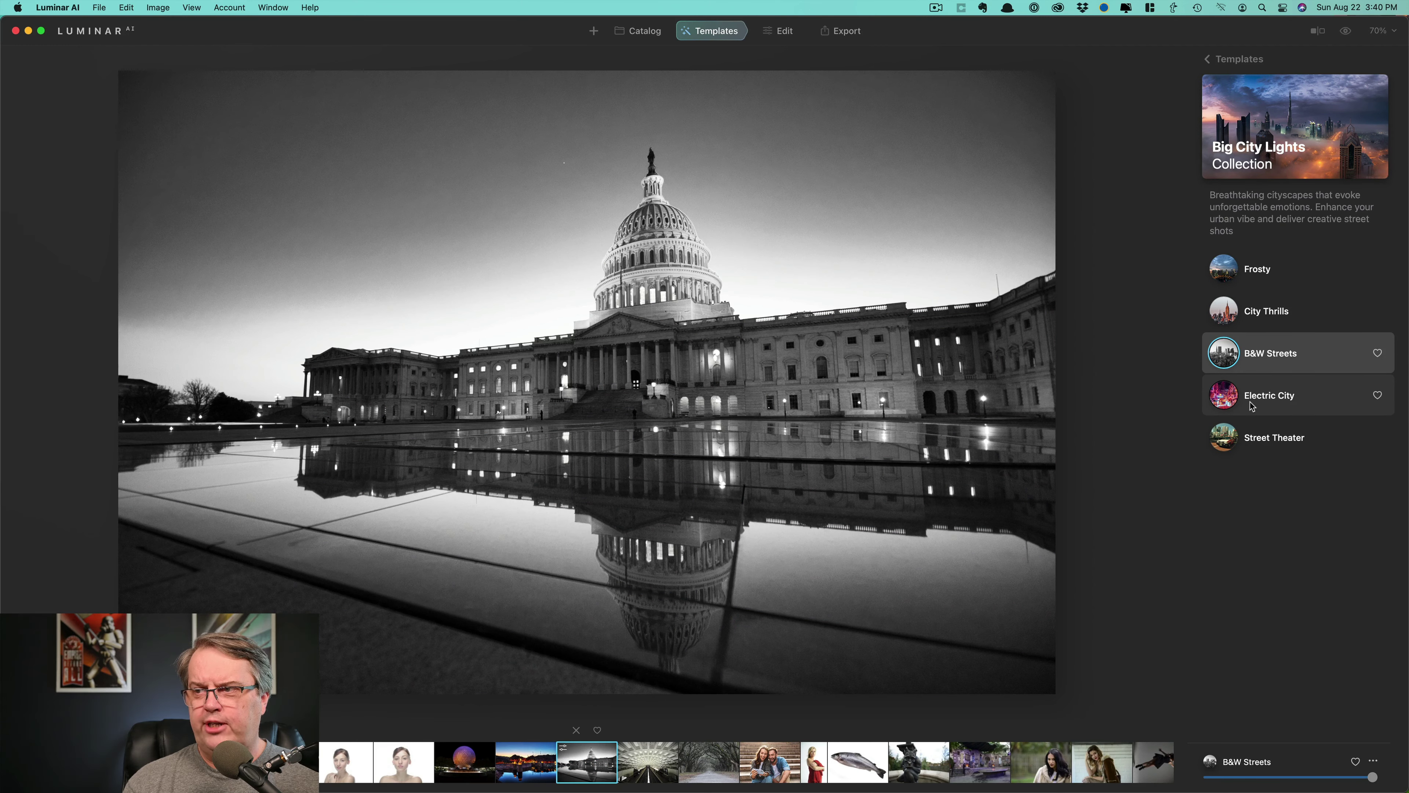
left_click(1252, 407)
left_click(1258, 441)
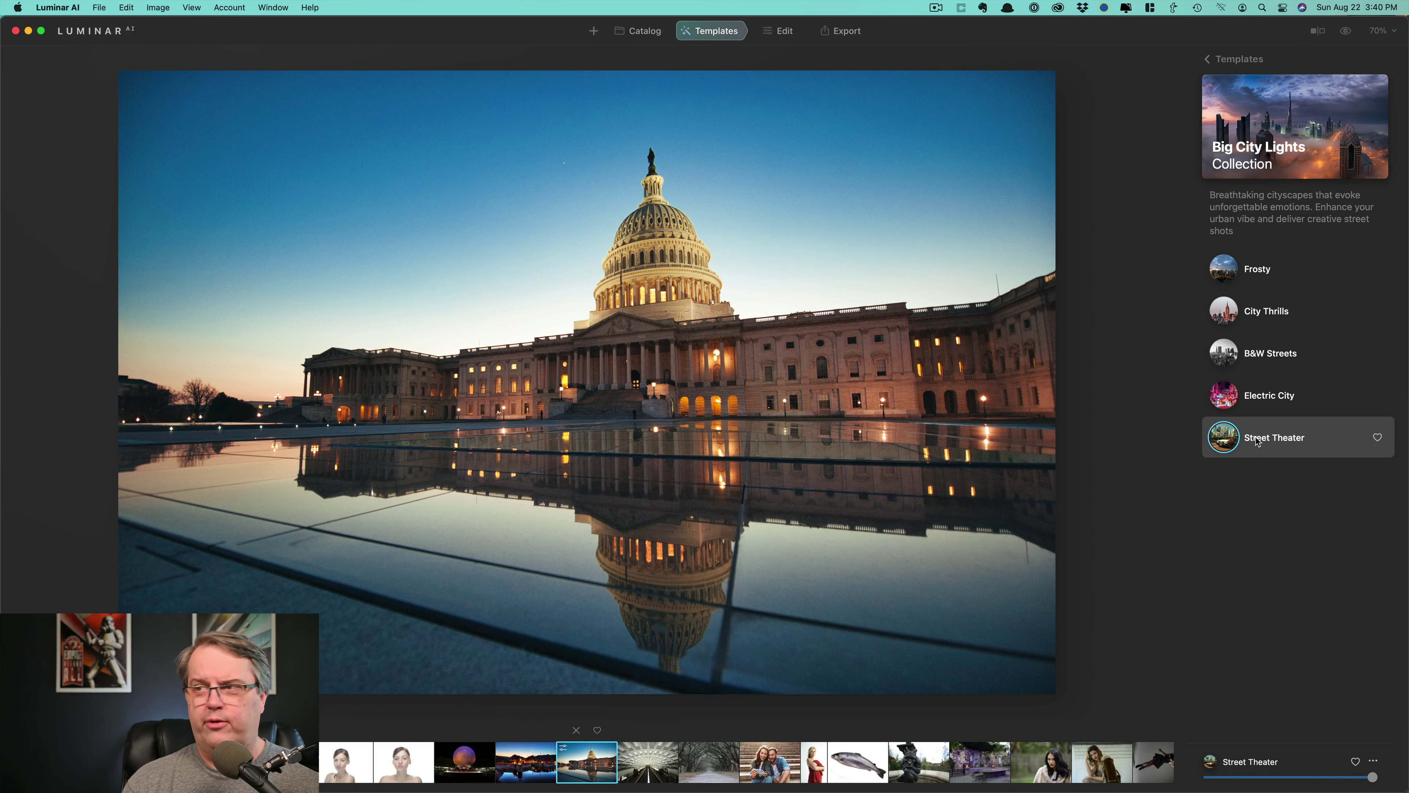
Try the Argent, Dream Film and Hyperdrive templates from the Sunsets collection, finishing on Dream Film.
left_click(1215, 61)
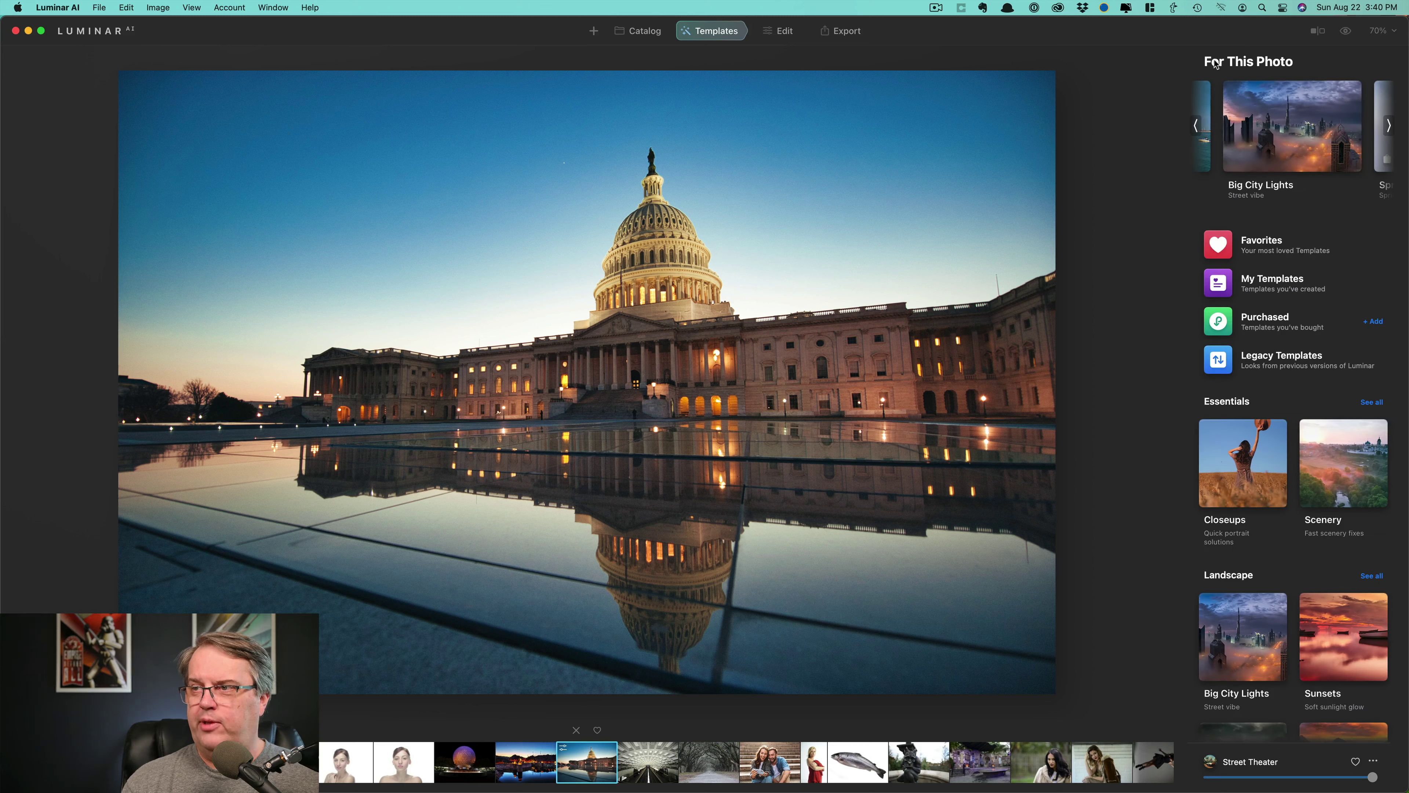
left_click(1390, 127)
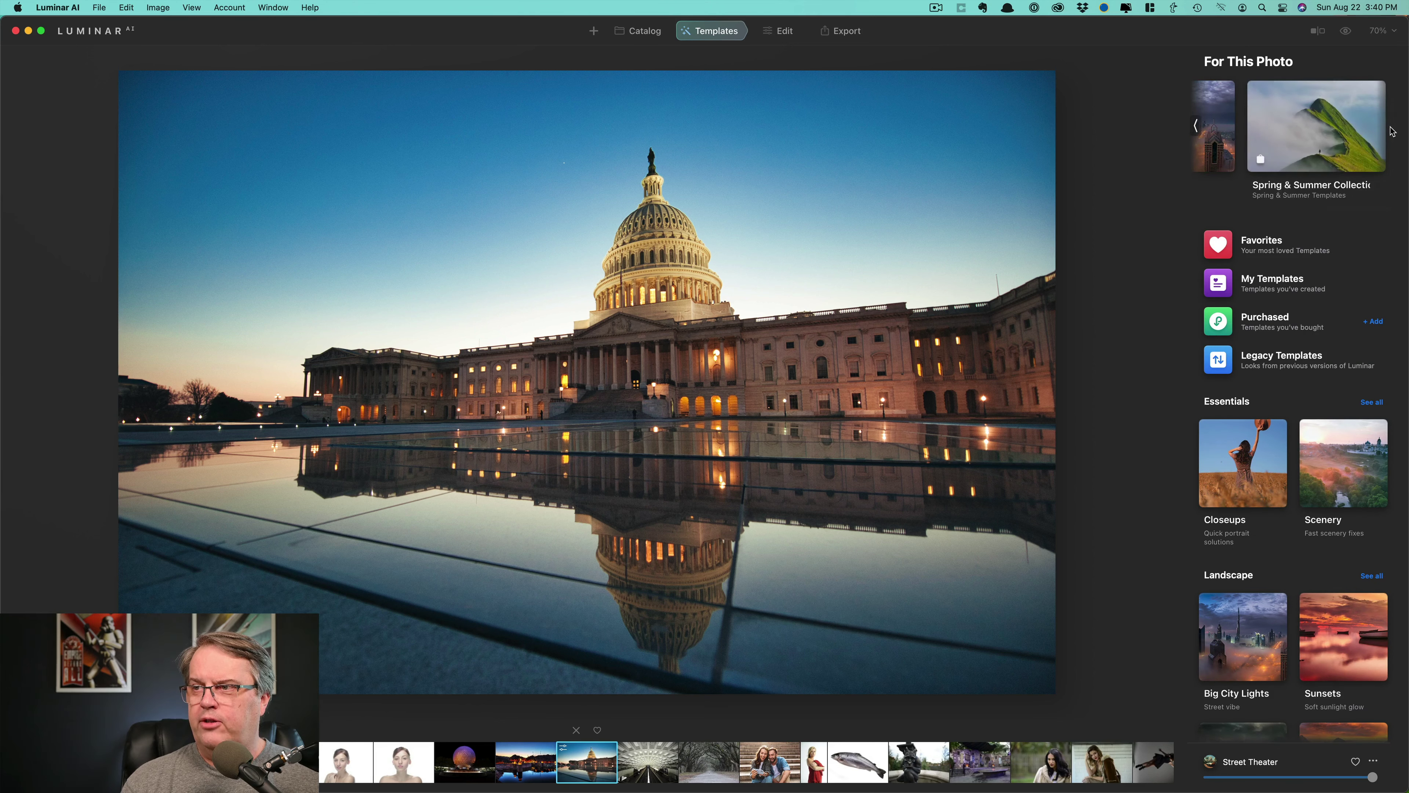
left_click(1195, 128)
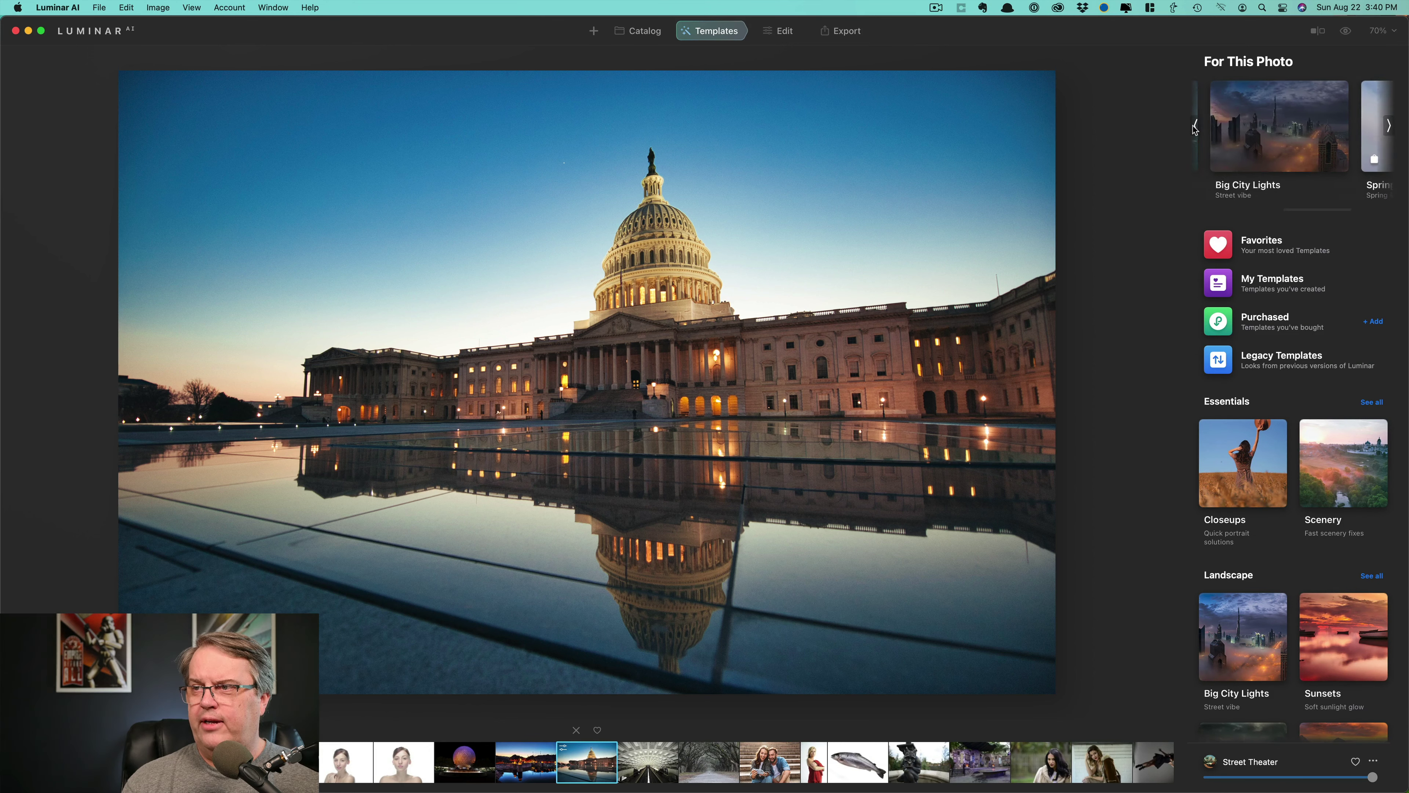
left_click(1194, 128)
left_click(1195, 128)
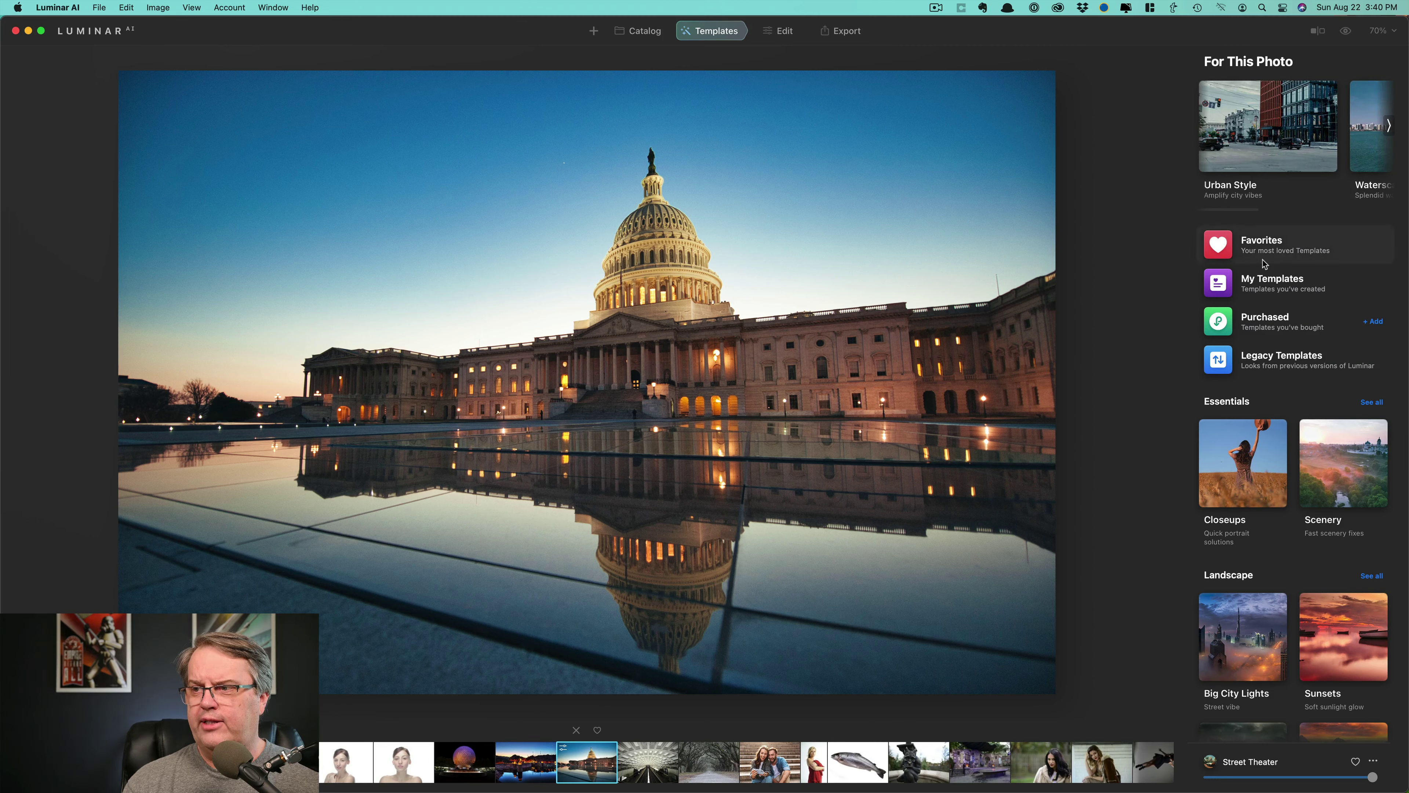
scroll(1294, 389, "down", 8)
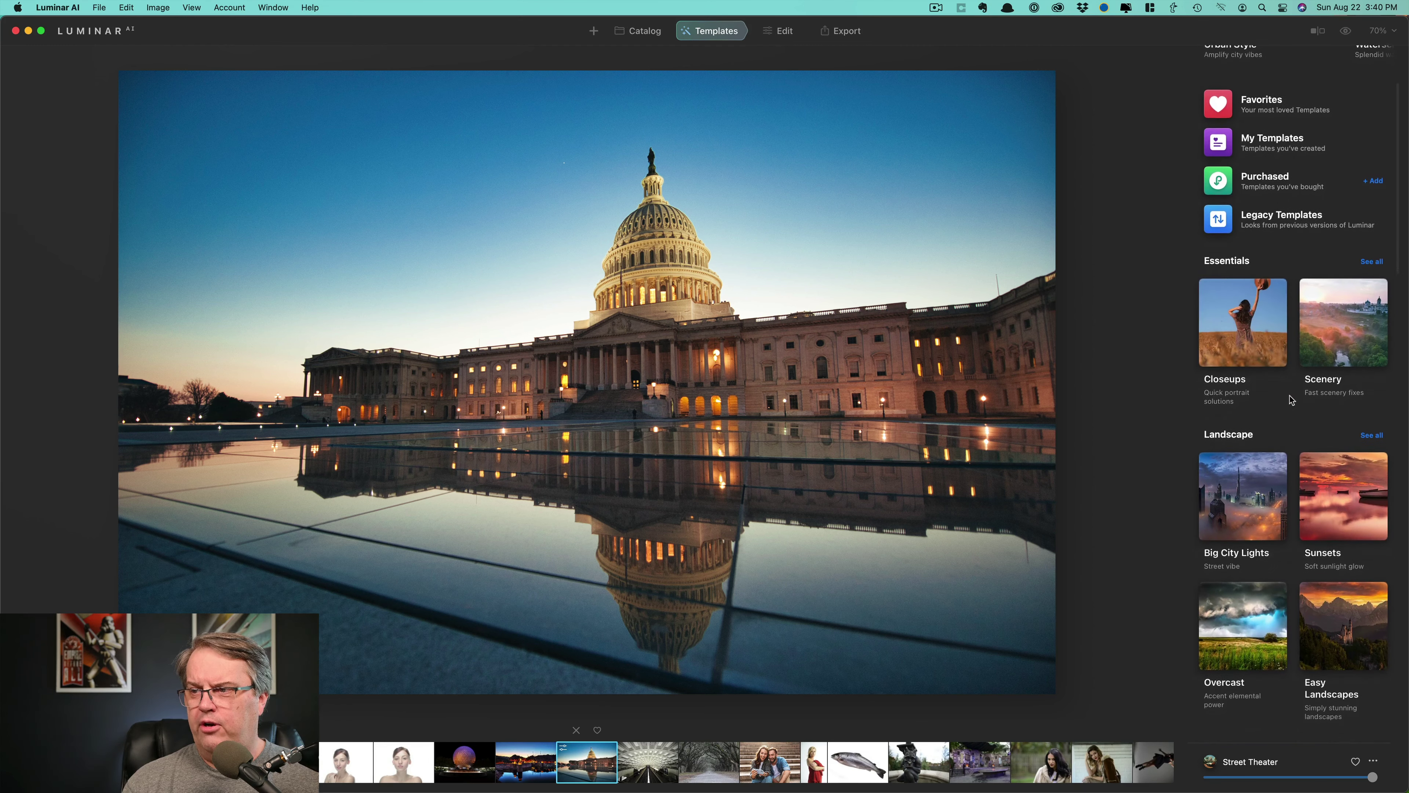
left_click(1337, 398)
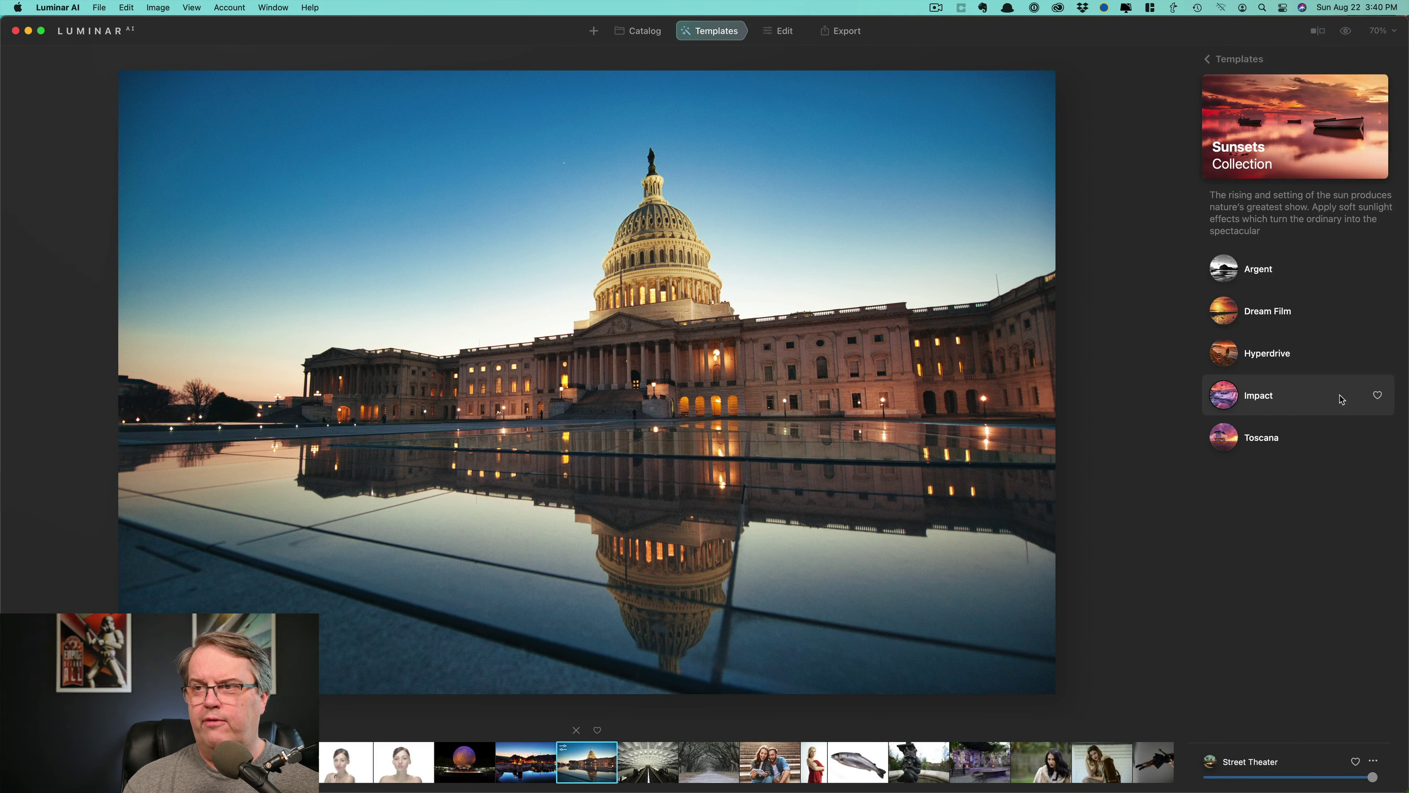
left_click(1269, 278)
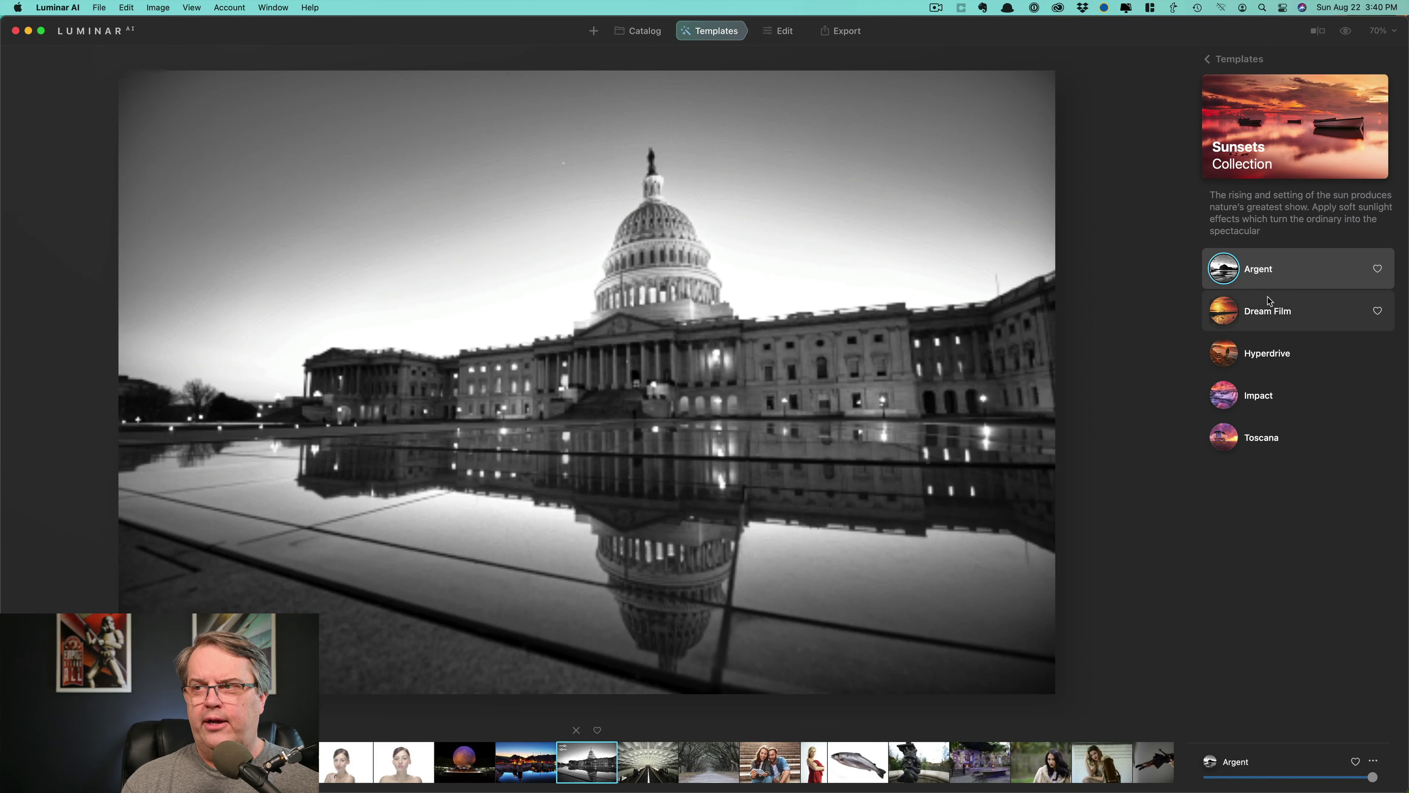
left_click(1270, 313)
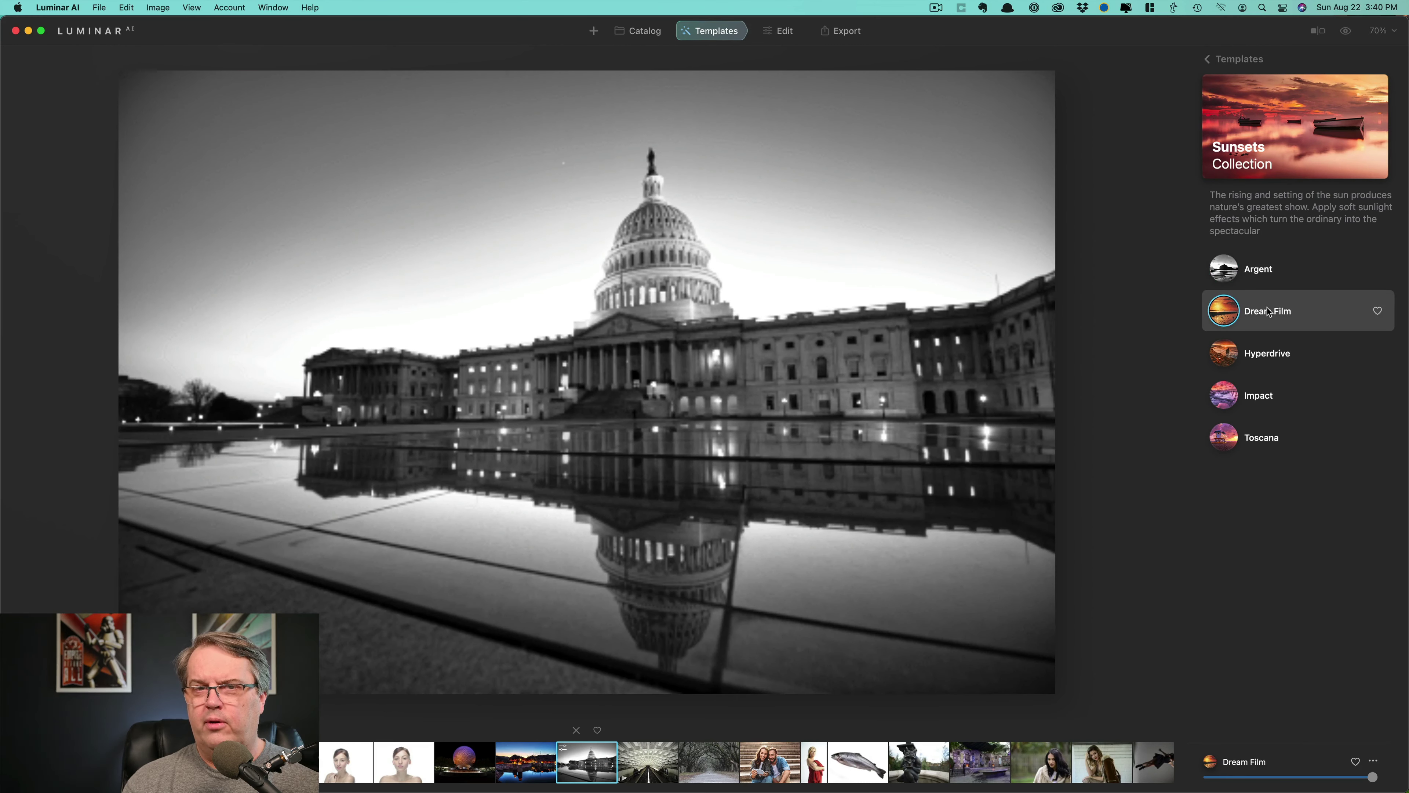
left_click(1261, 271)
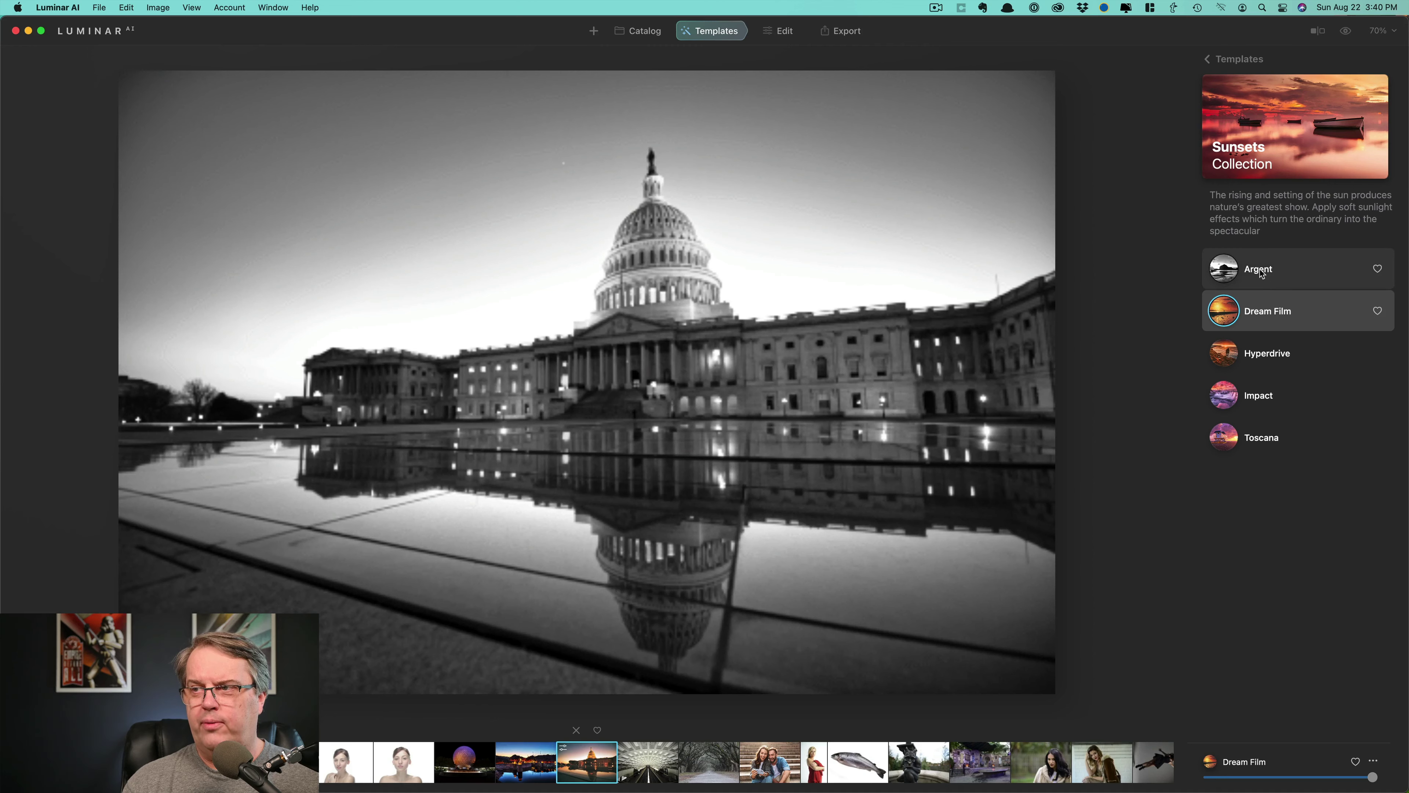
left_click(1265, 356)
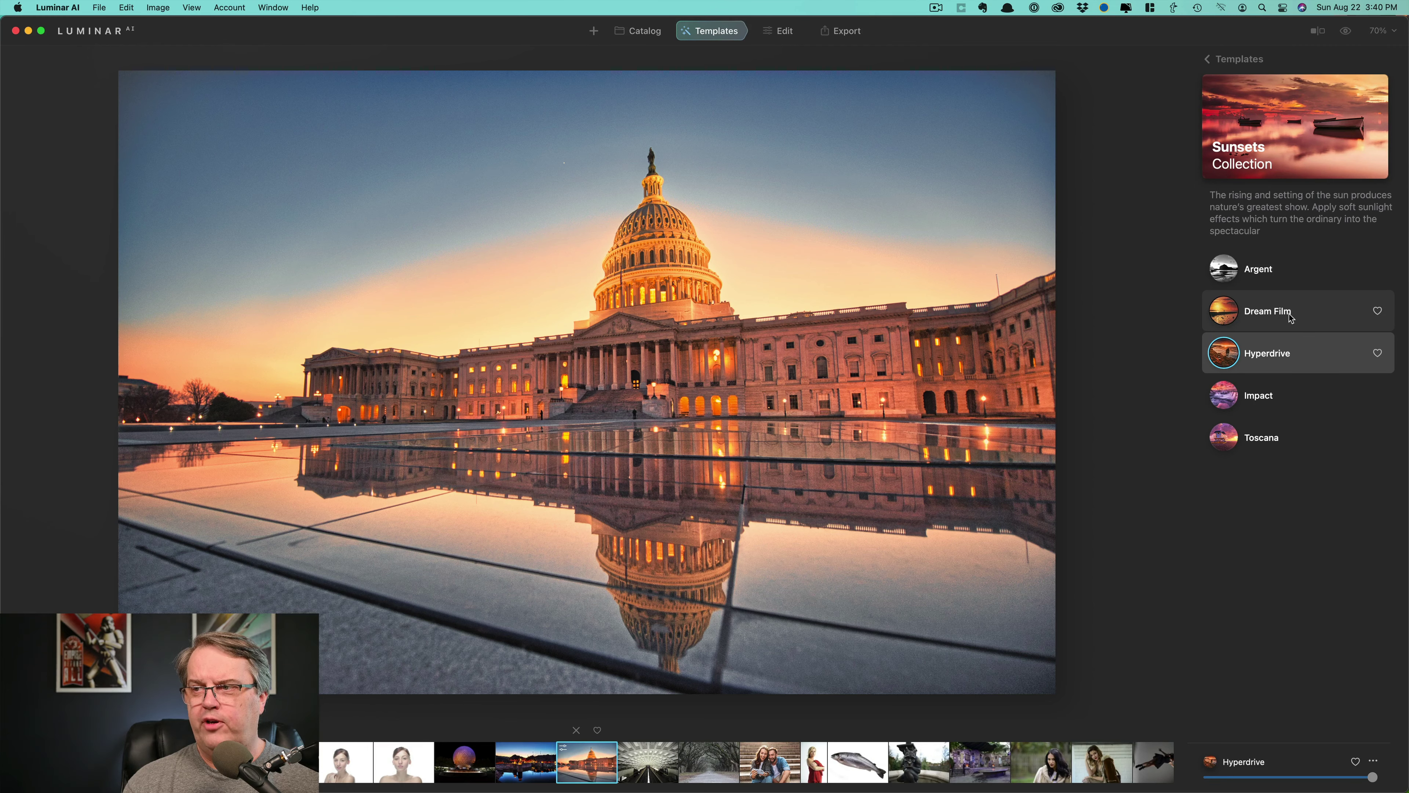
left_click(1291, 317)
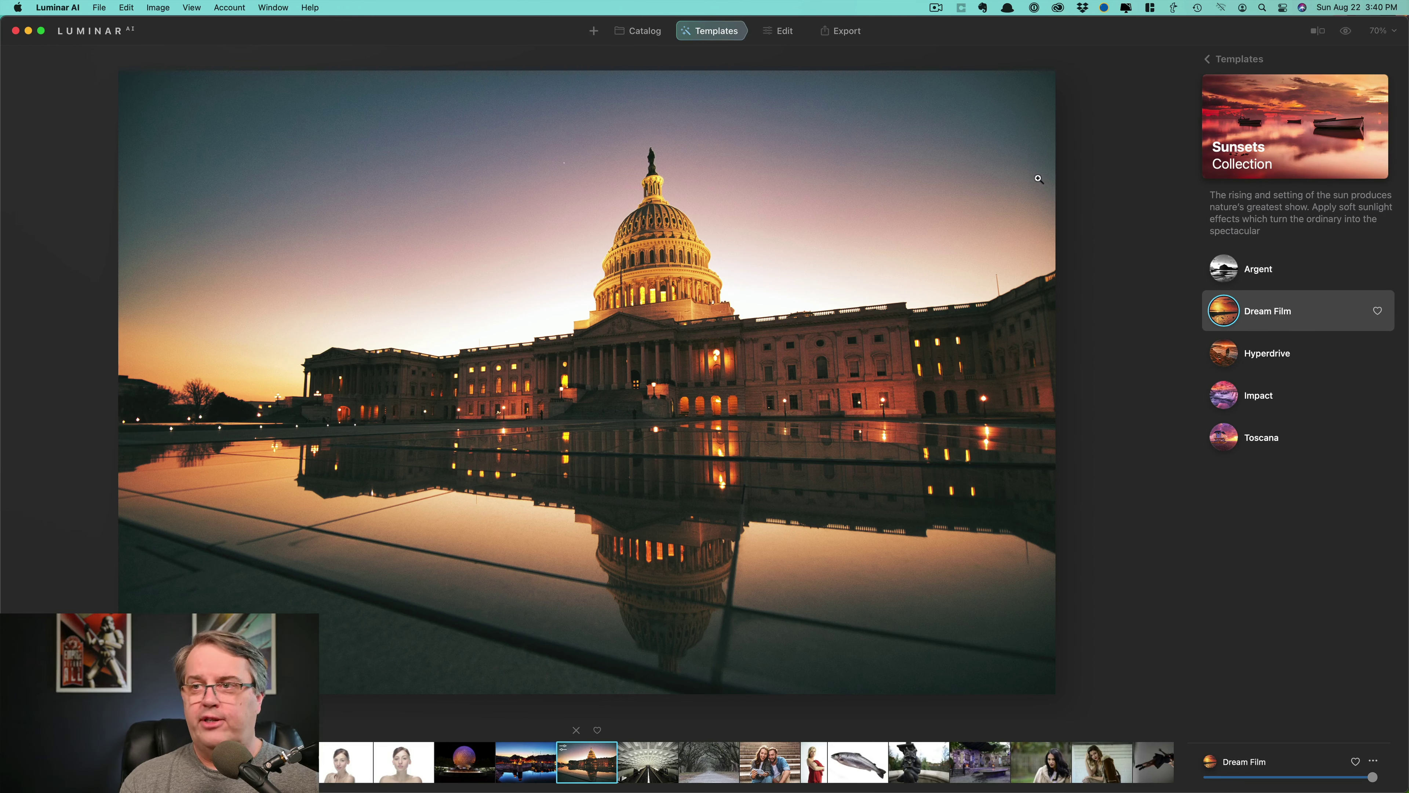
Clear the applied Dream Film template from the photo and switch to manual editing with the Portrait Bokeh tool collapsed.
left_click(1373, 761)
left_click(1369, 758)
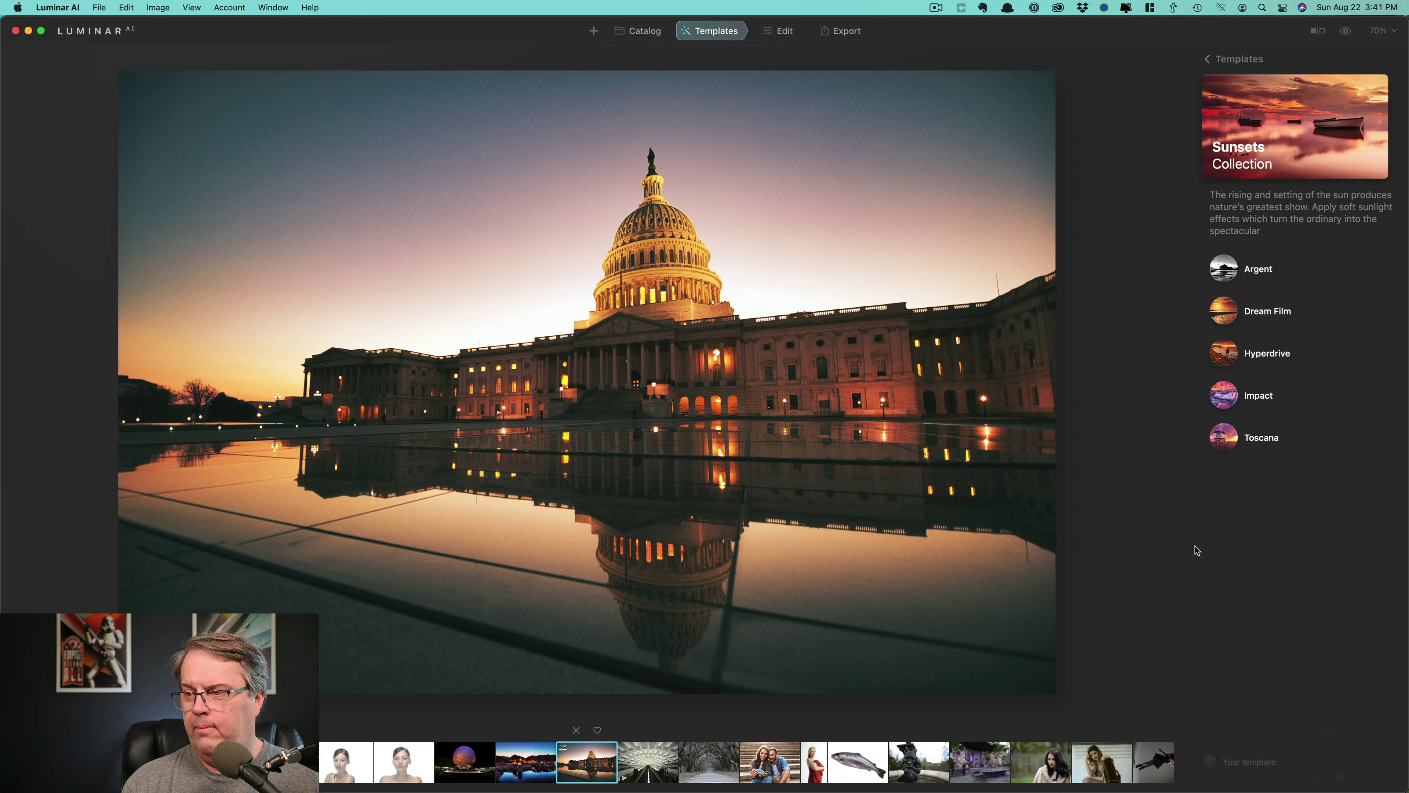
left_click(785, 36)
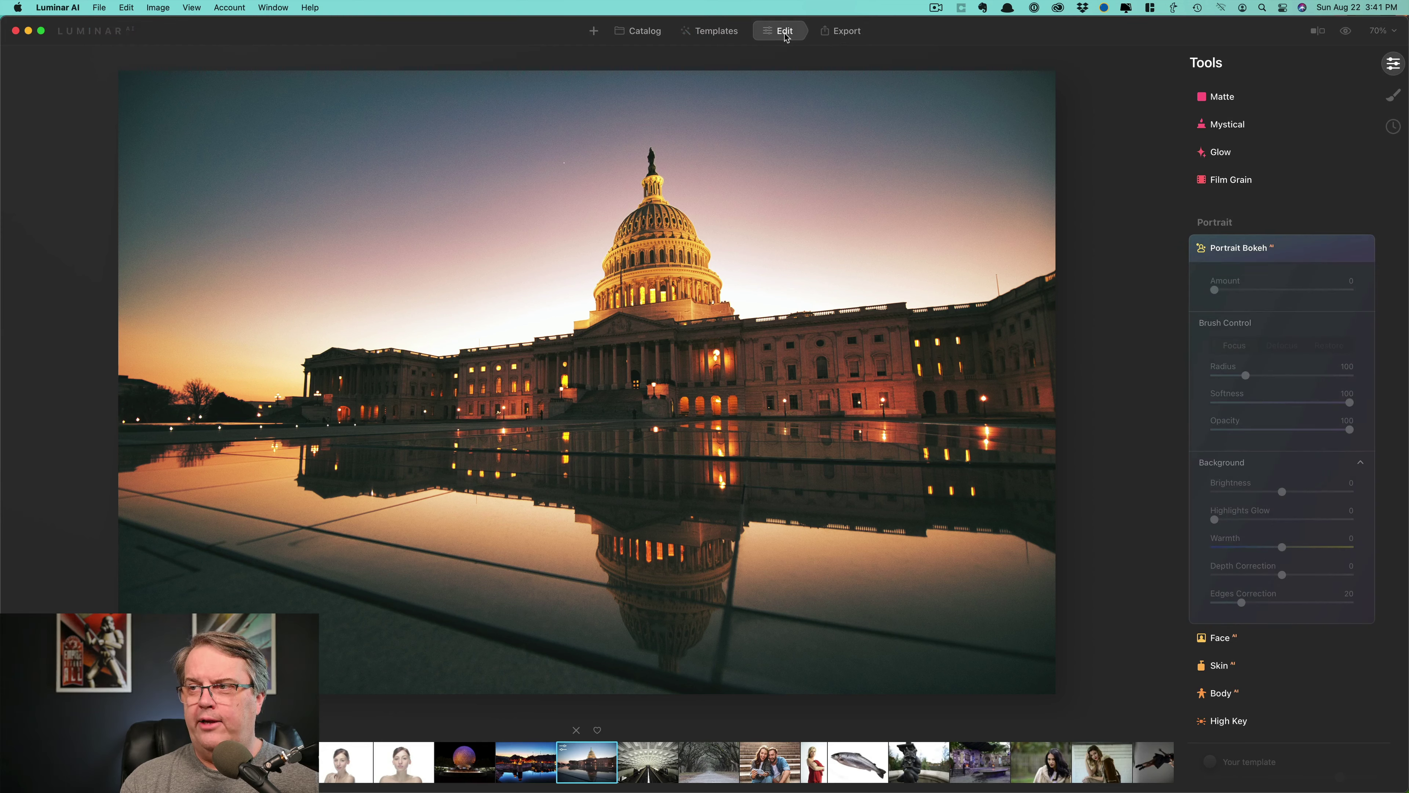
left_click(1227, 250)
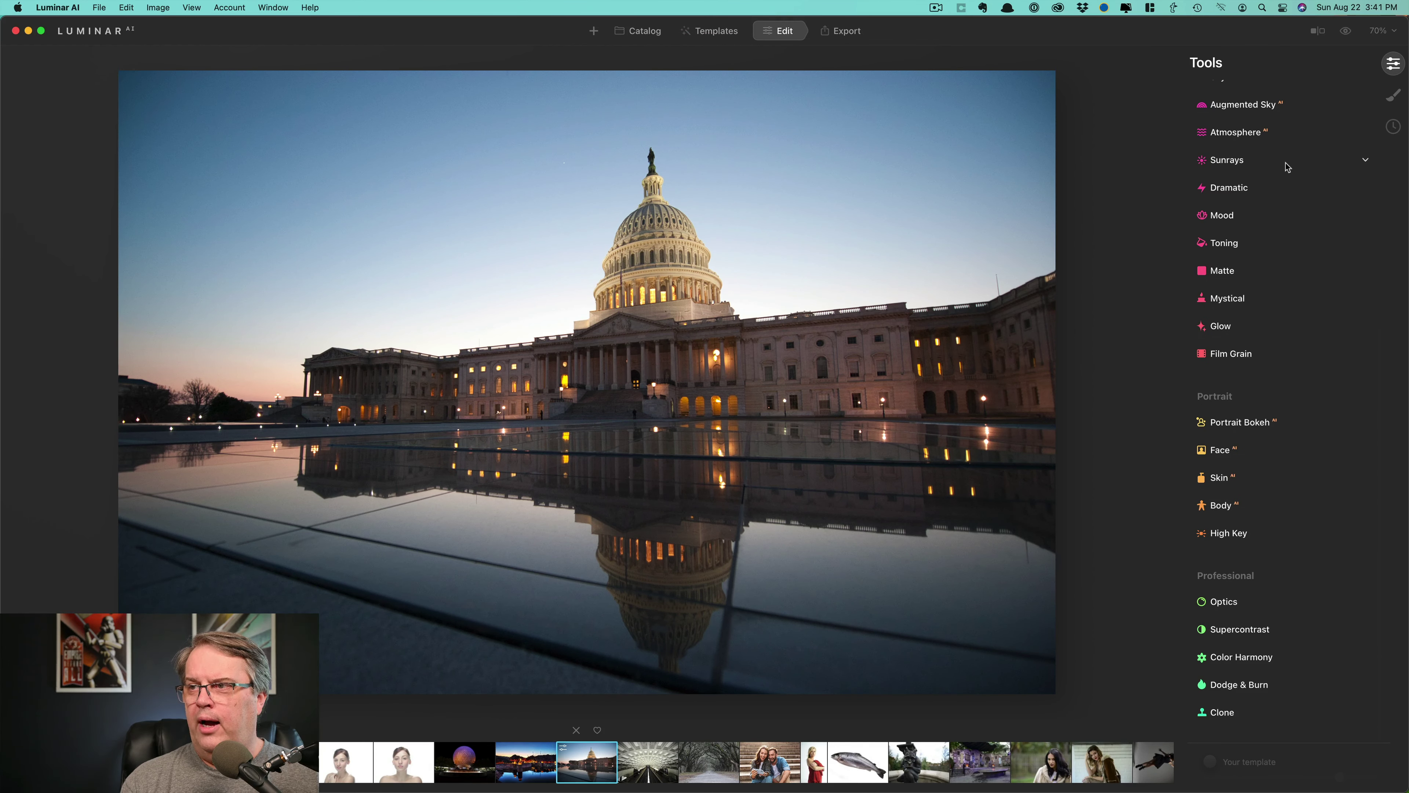
Replace the photo's sky with the orange and blue sunset cloud preset using the Sky tool, and collapse the tool.
scroll(1291, 164, "up", 2)
scroll(1290, 164, "up", 6)
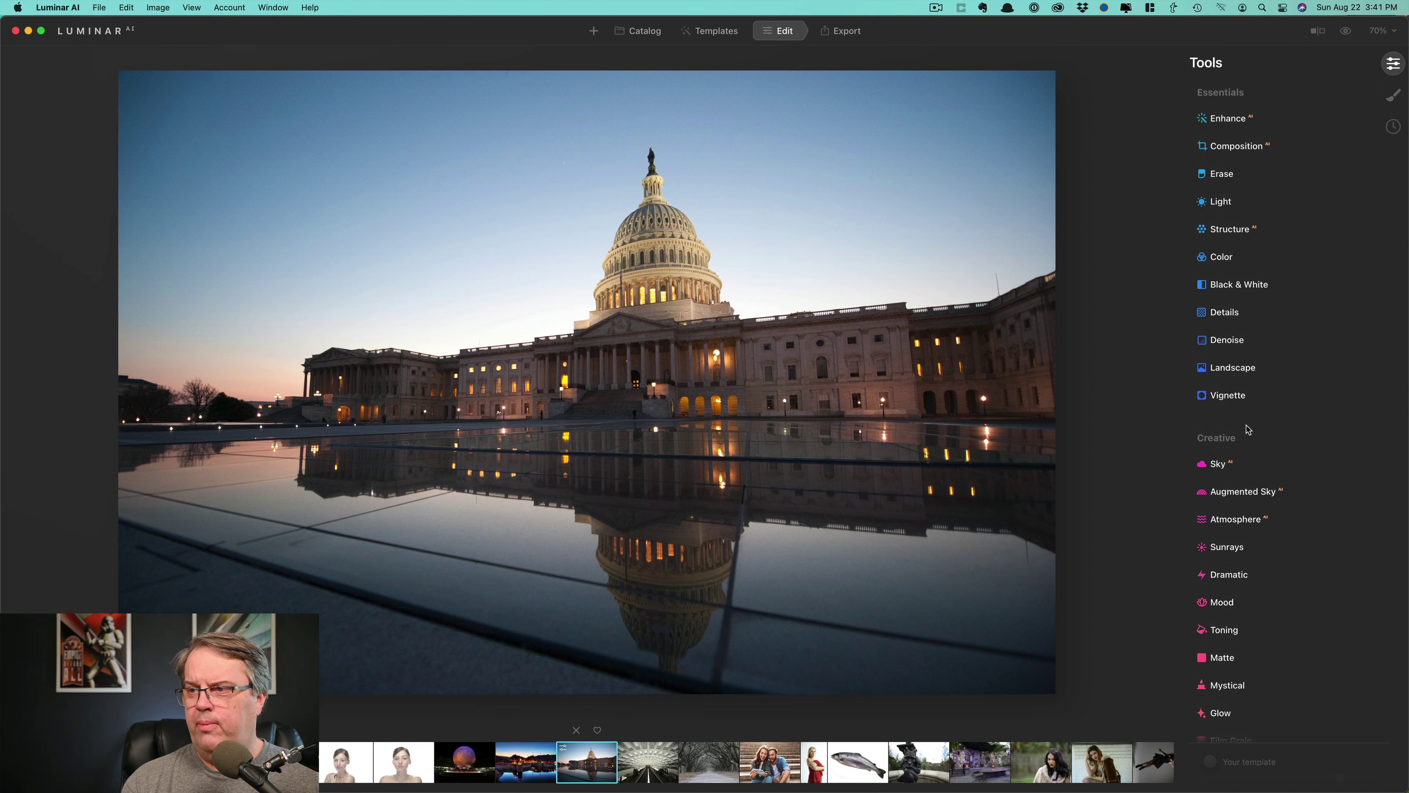
left_click(1230, 465)
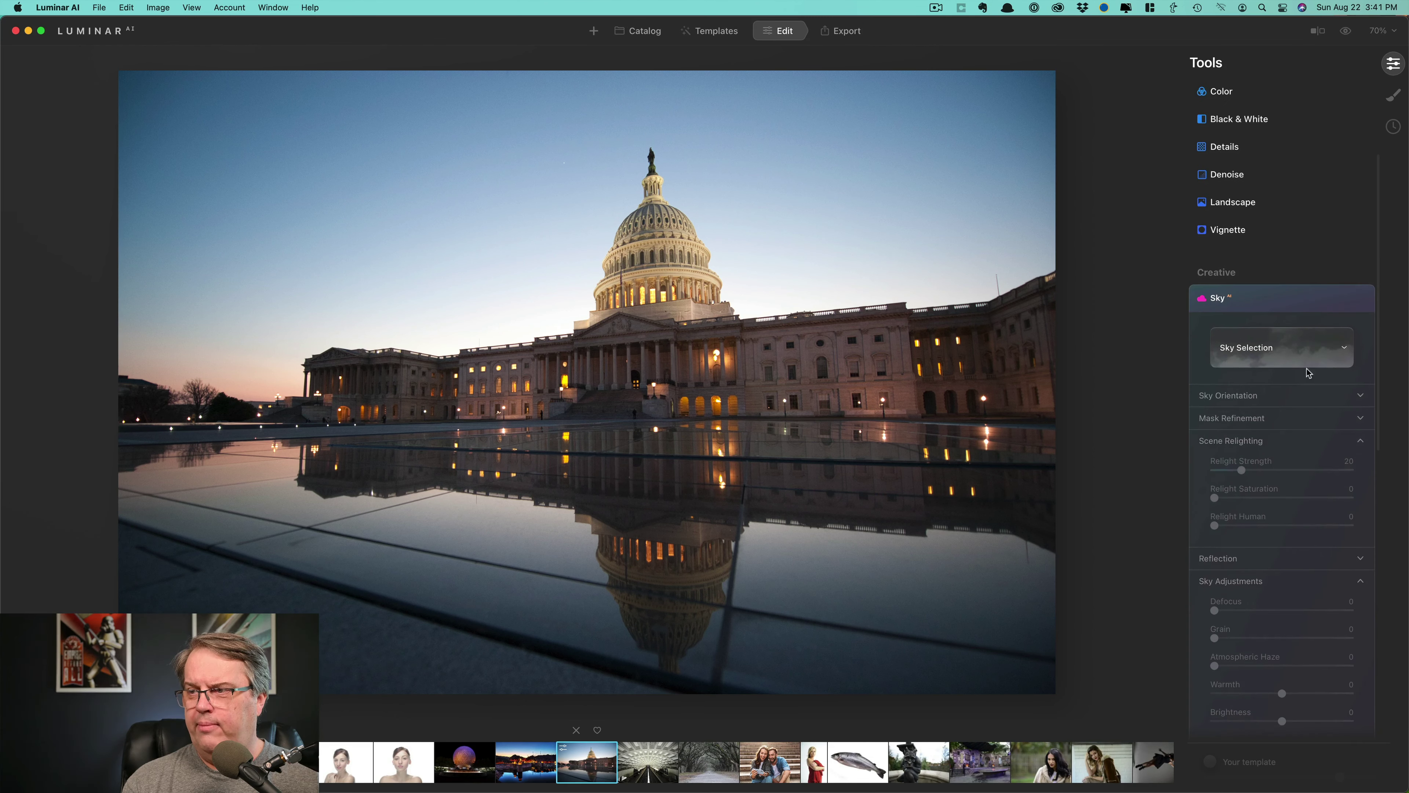
left_click(1302, 344)
scroll(1326, 456, "down", 5)
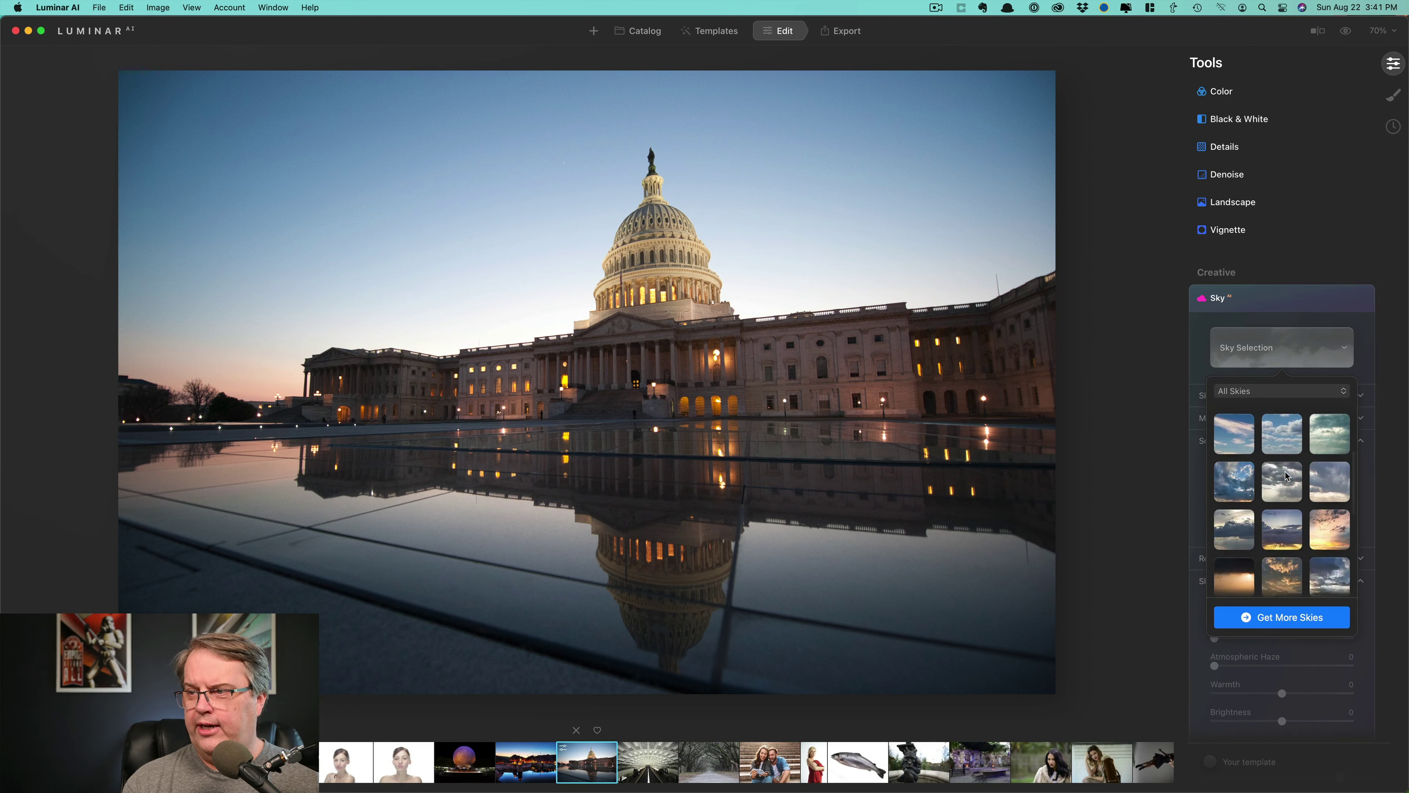
left_click(1337, 481)
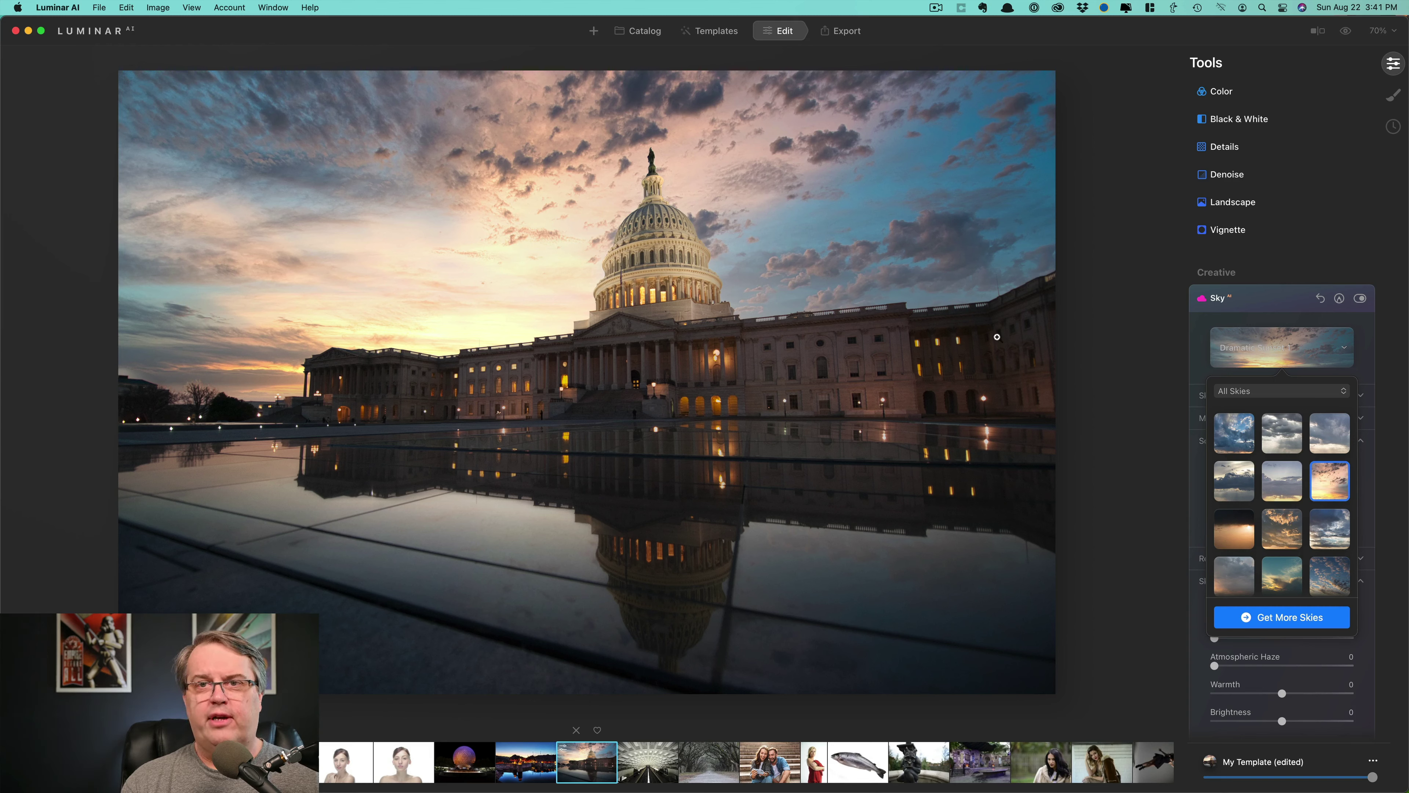
left_click(1315, 305)
left_click(1317, 305)
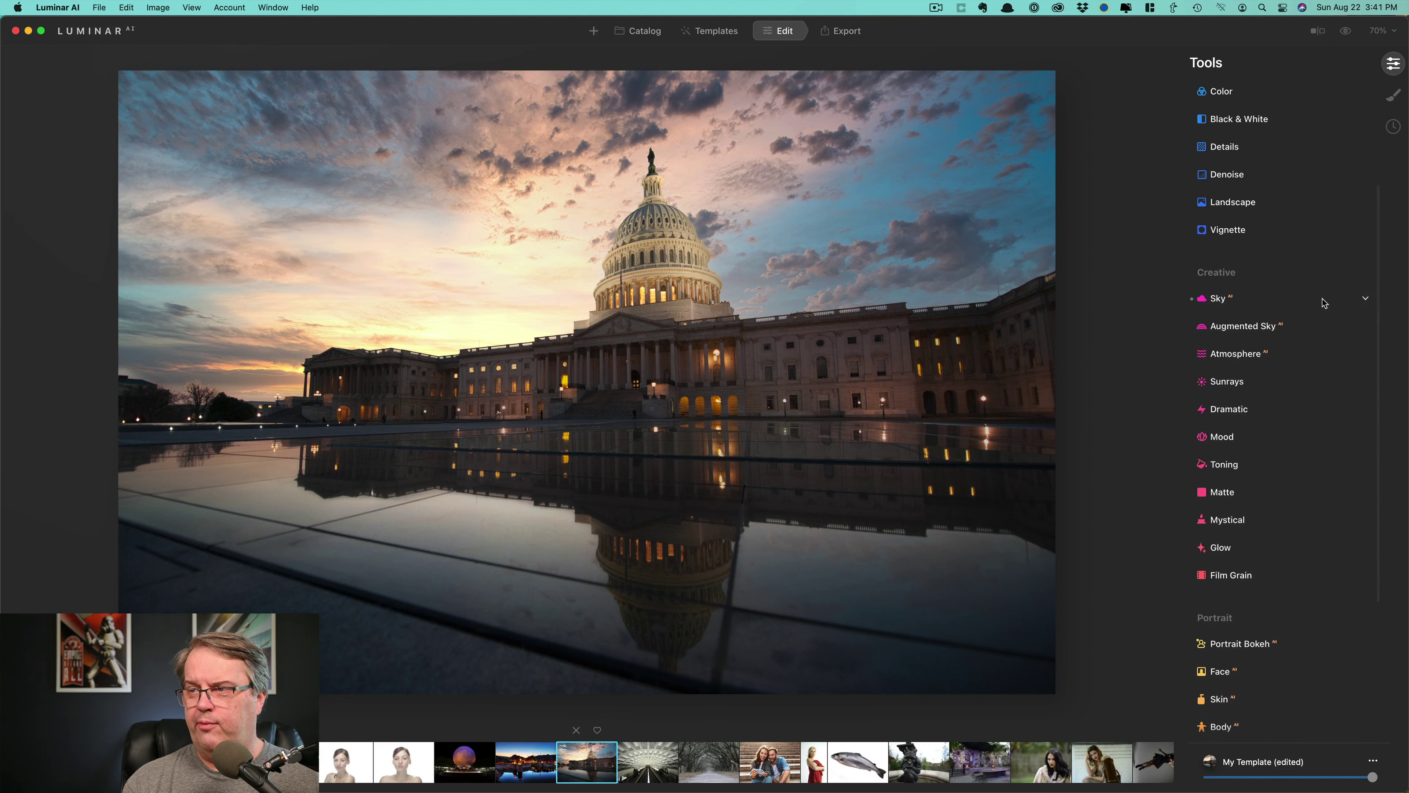
Try the Dramatic tool on the Capitol photo with Amount 75 and Local Contrast 71, and reset and collapse it.
scroll(1305, 341, "down", 1)
scroll(1305, 342, "down", 4)
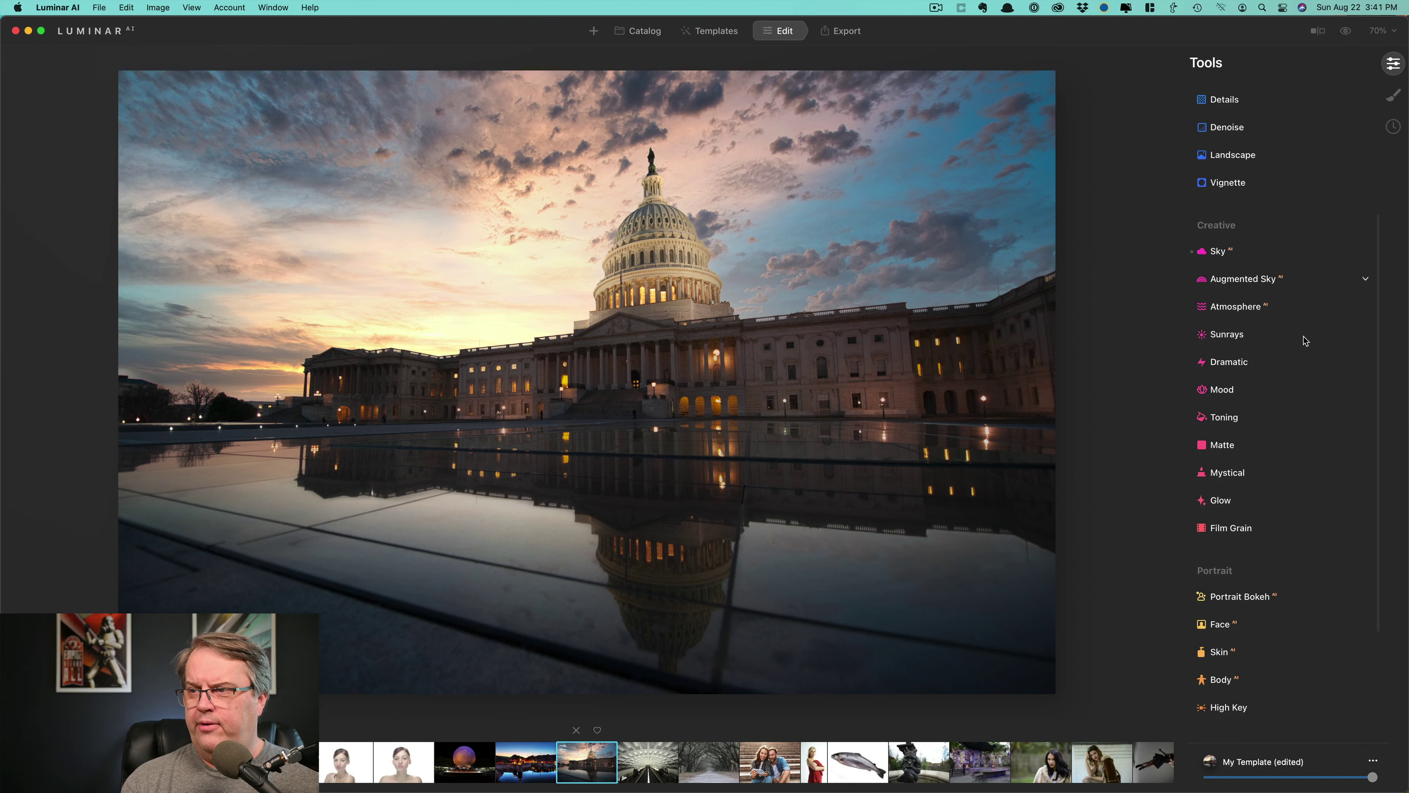
left_click(1255, 330)
left_click(1269, 370)
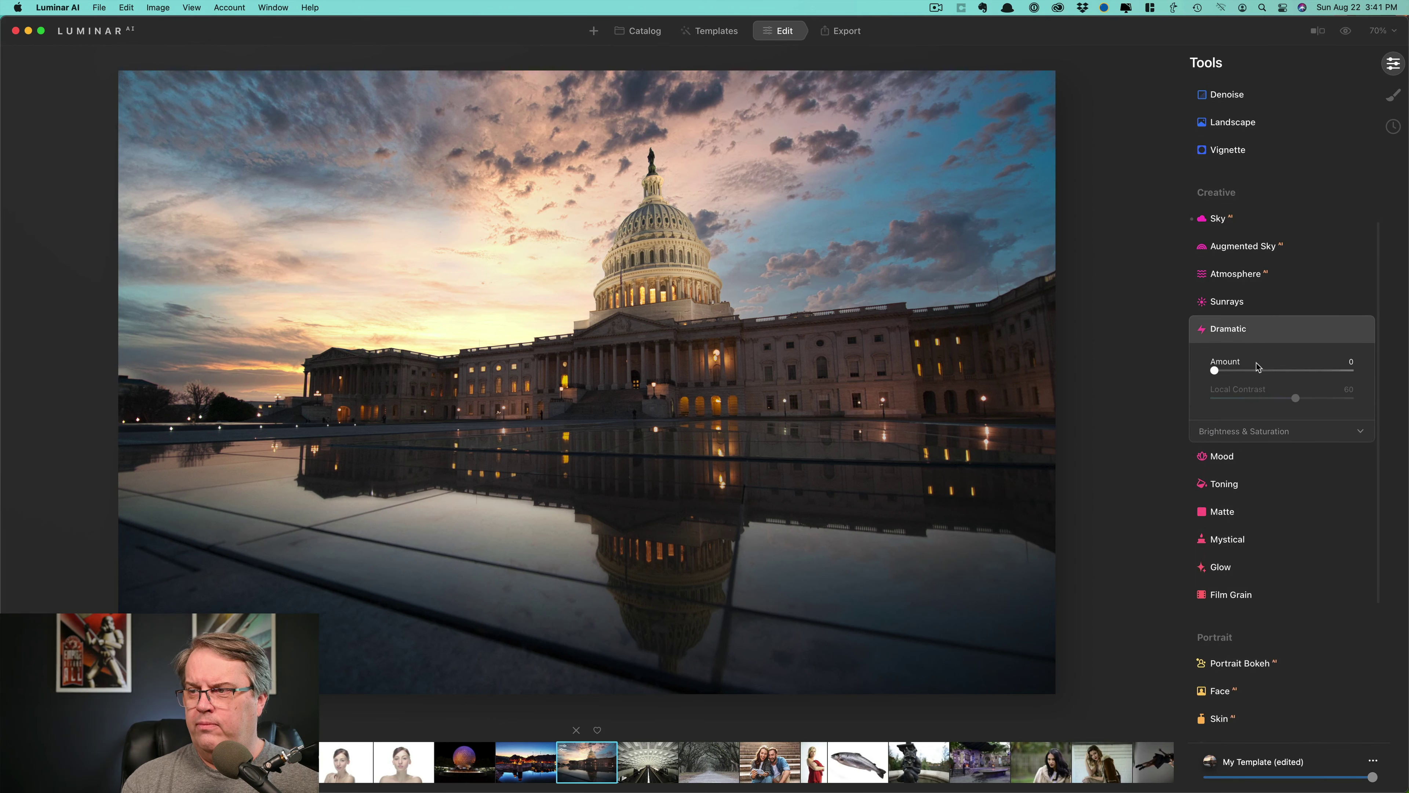
left_click_drag(1269, 371, 1313, 401)
left_click(1315, 370)
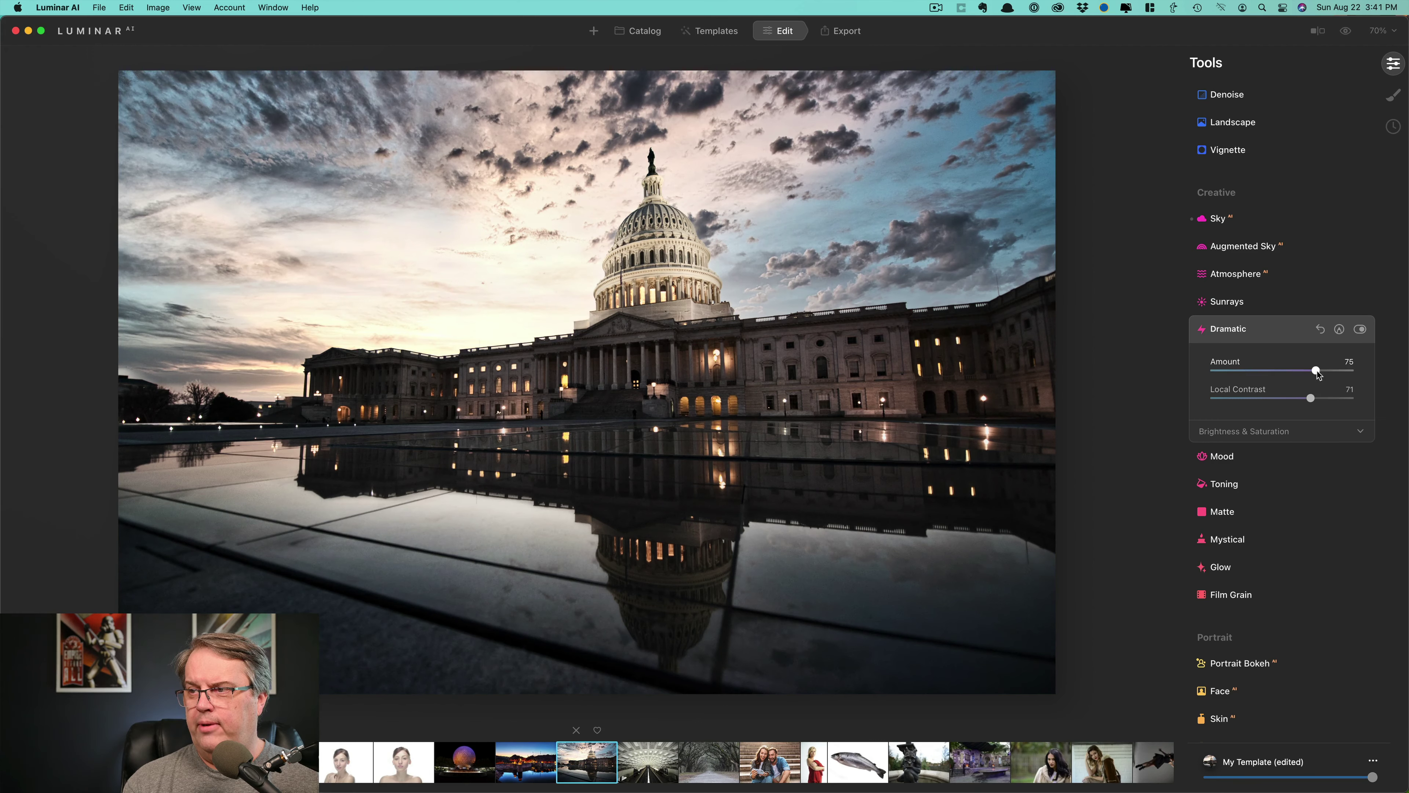
left_click(1321, 329)
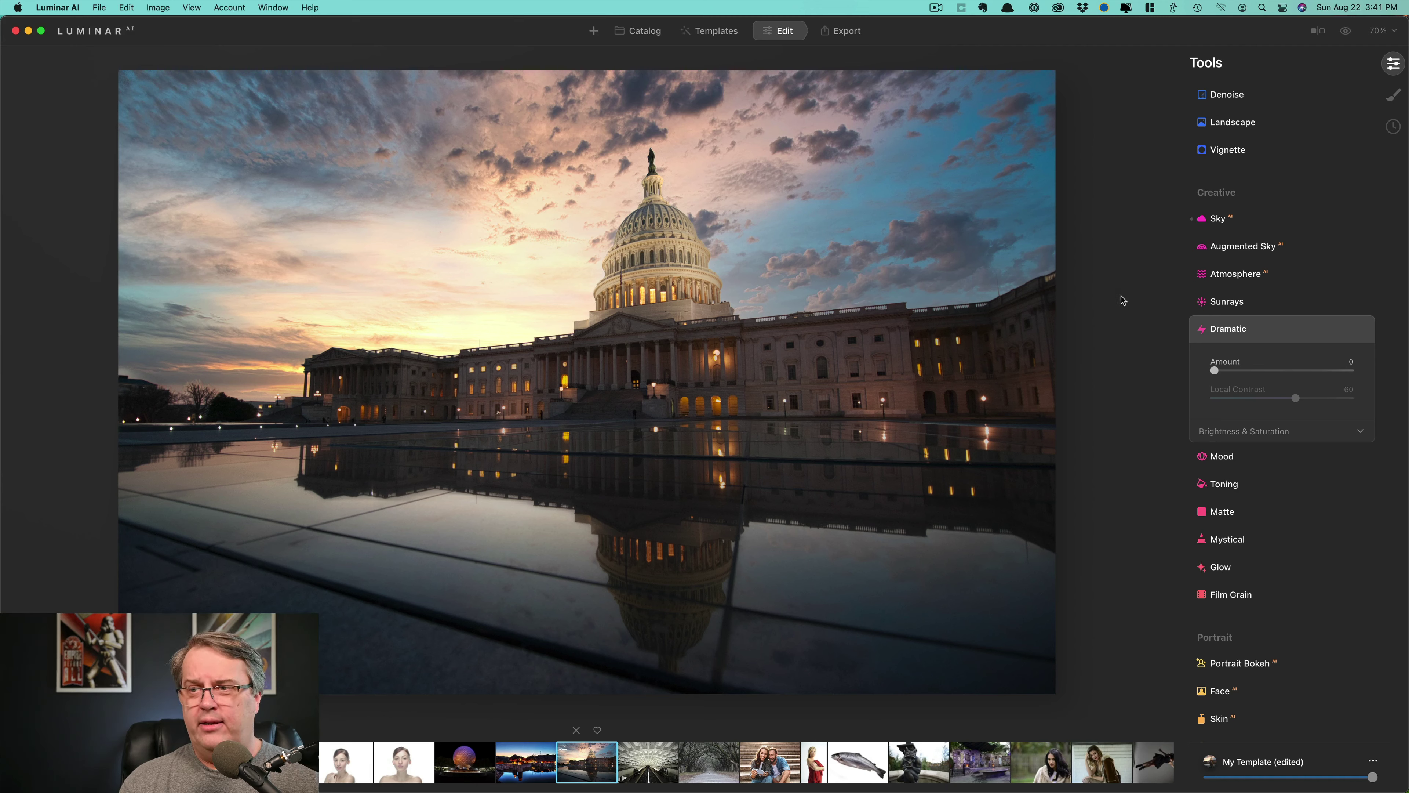
left_click(1225, 331)
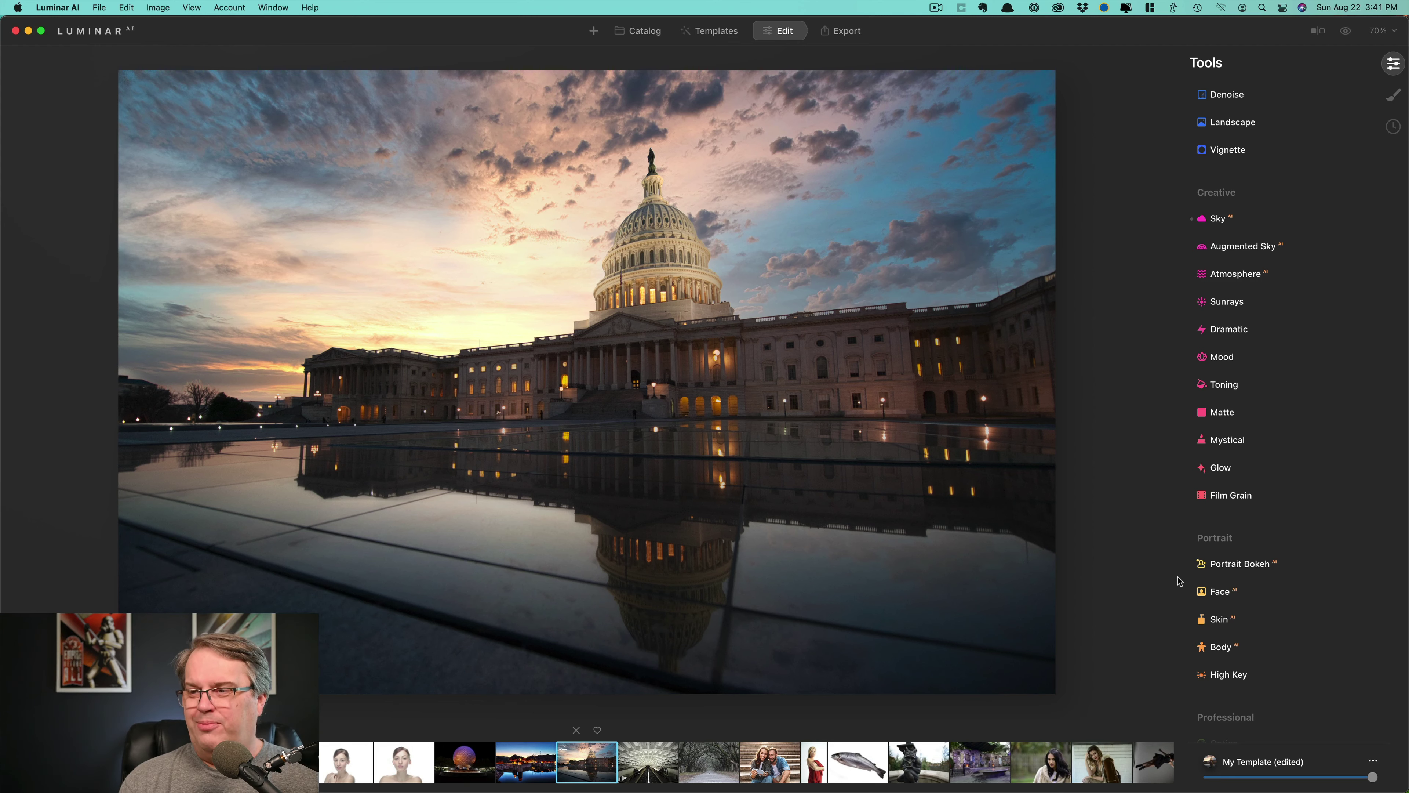
Reset all adjustments on the Capitol photo.
left_click(1374, 763)
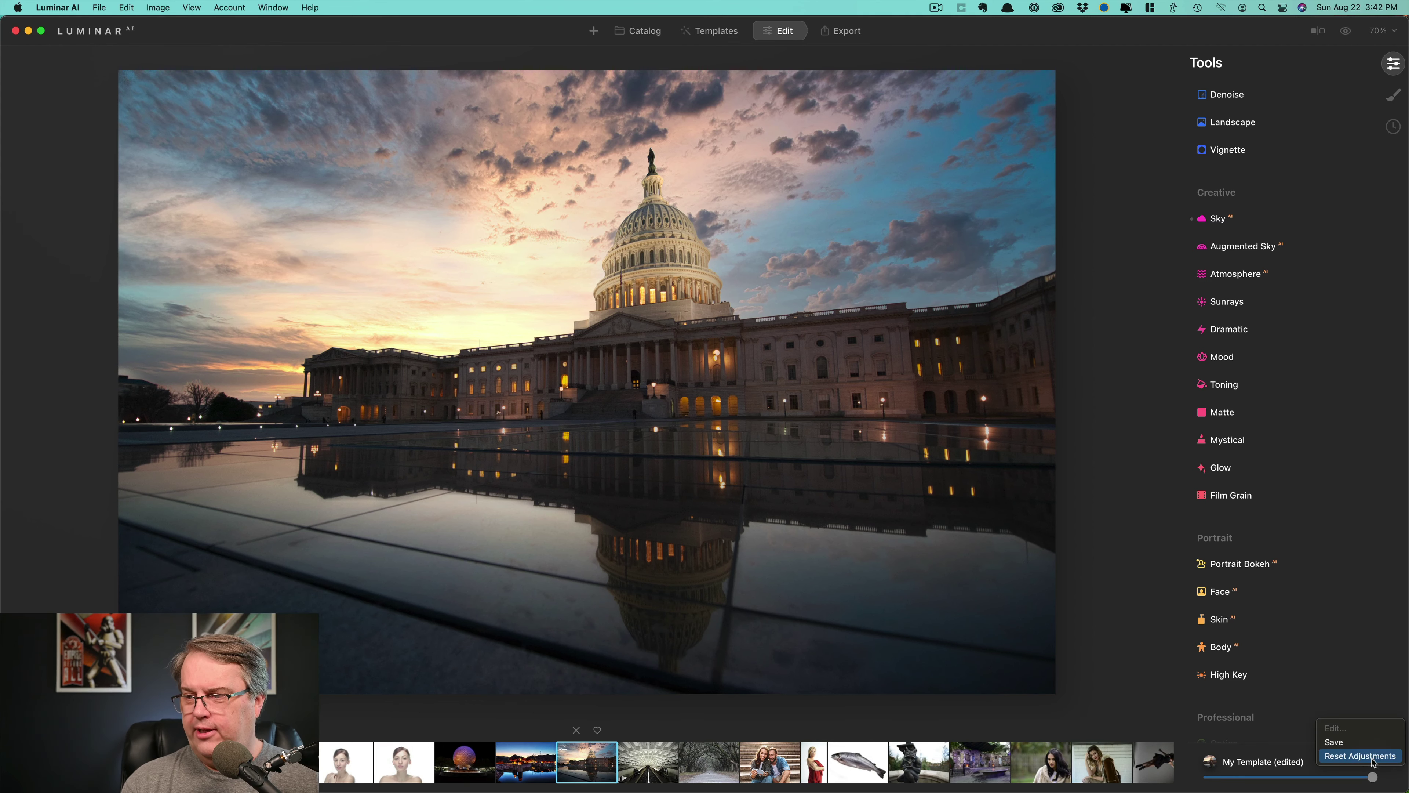
left_click(1345, 757)
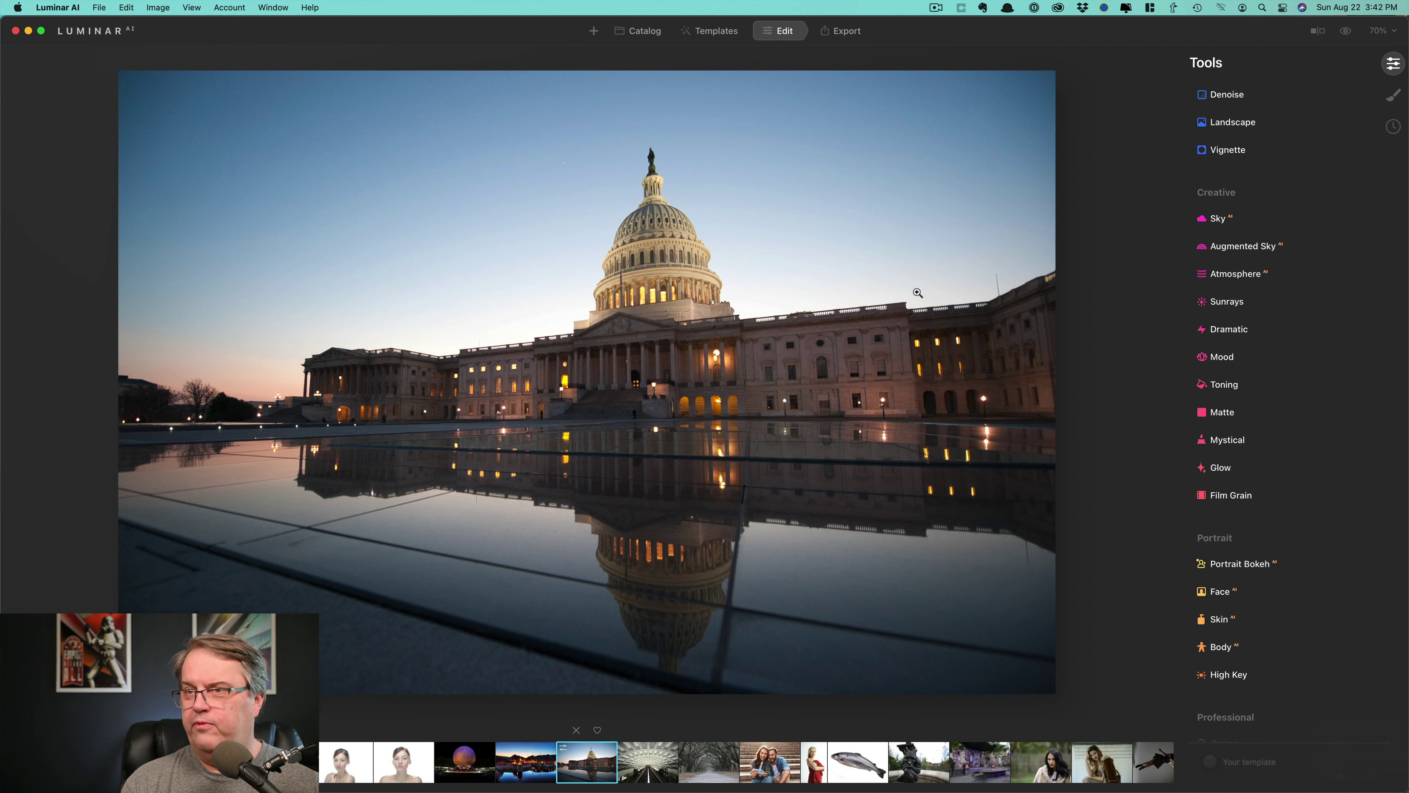
Find the photo of the running woman on a white background in the Demo folder and open it for editing.
left_click(638, 31)
scroll(623, 207, "down", 15)
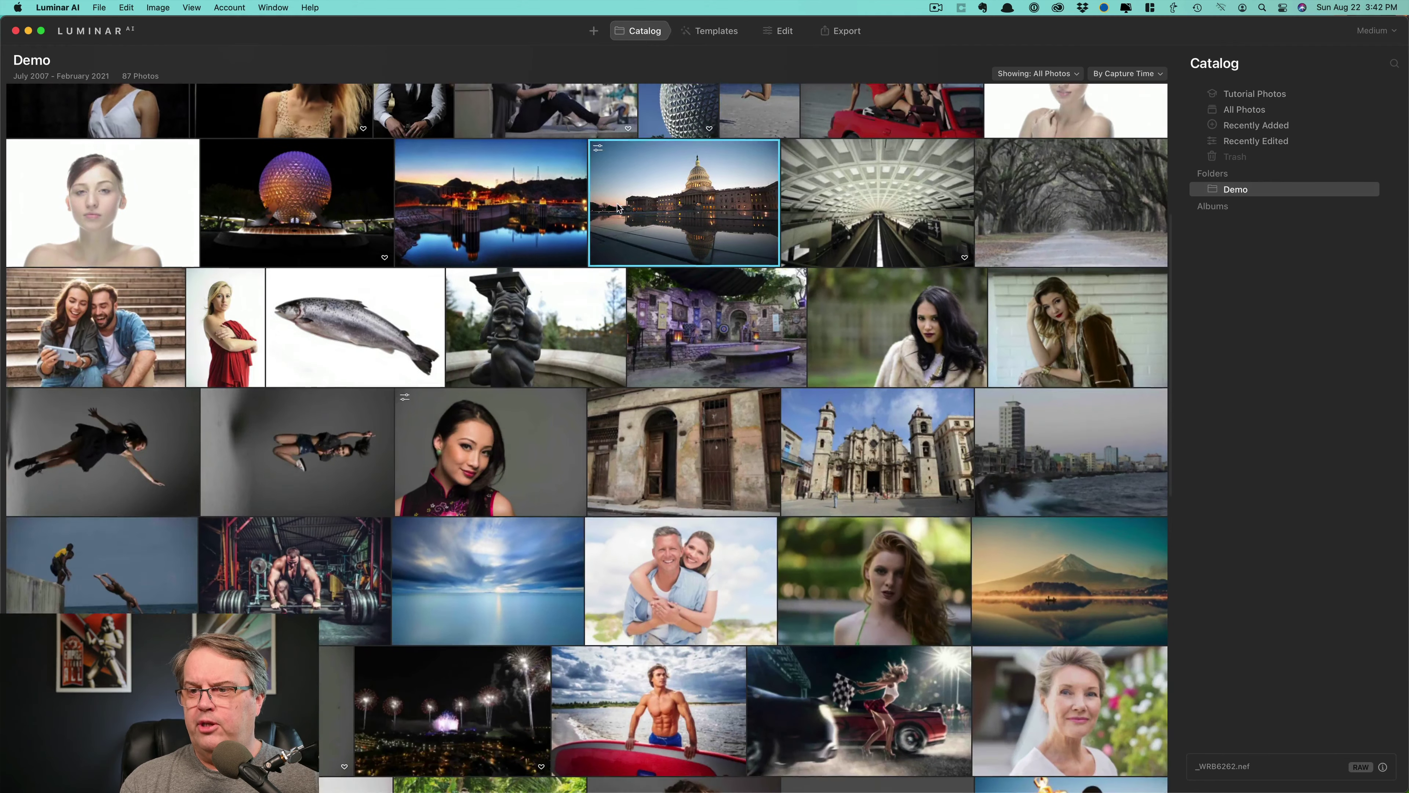
scroll(630, 204, "down", 3)
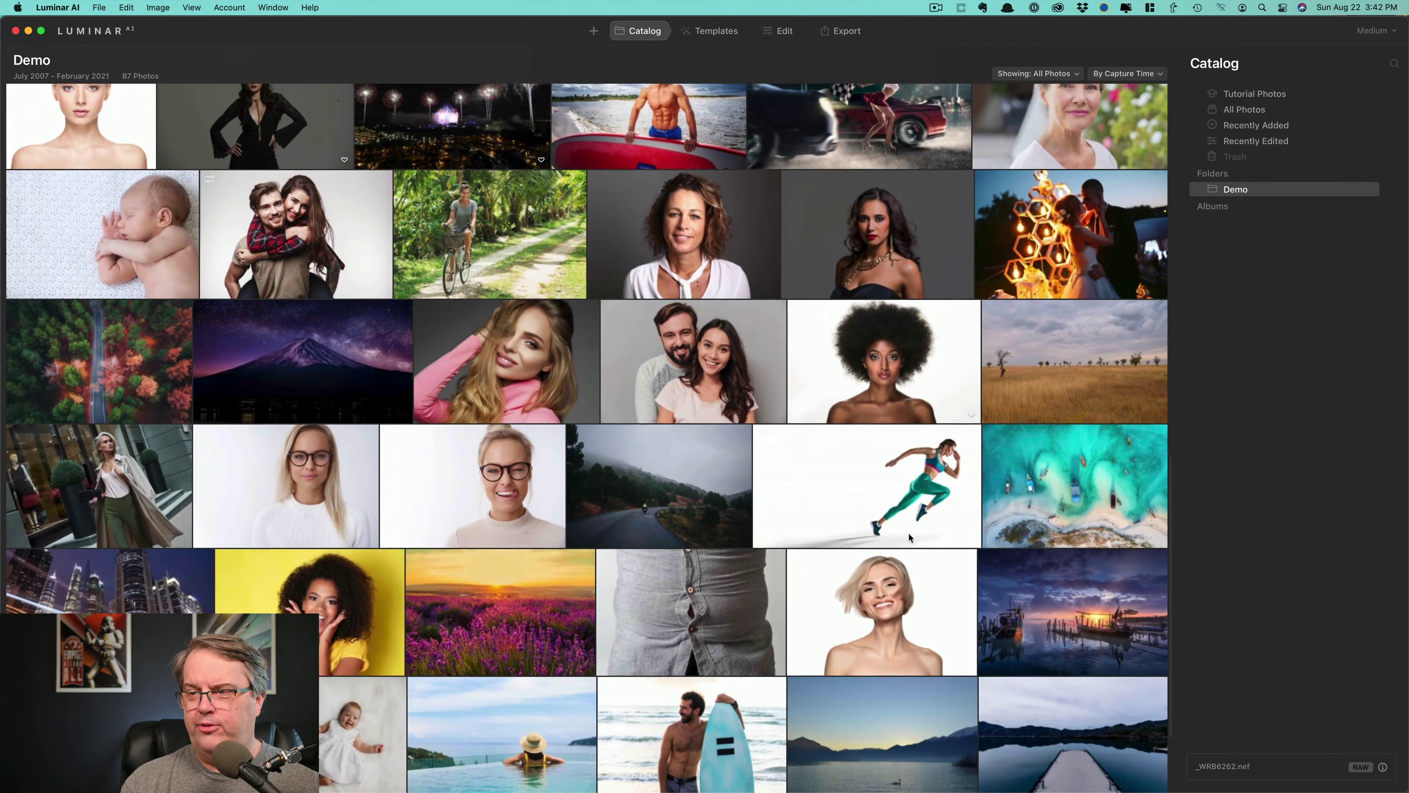
left_click(865, 479)
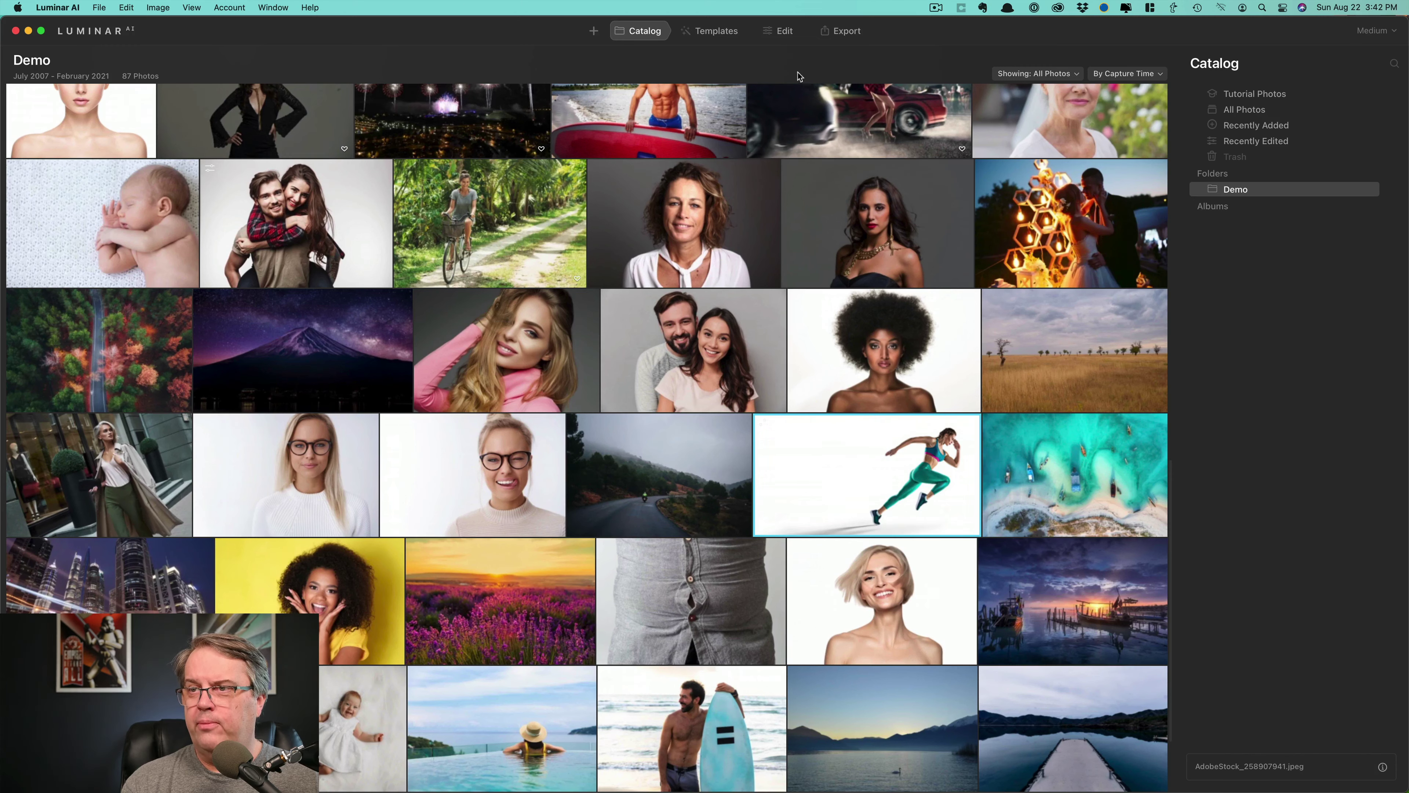
left_click(784, 32)
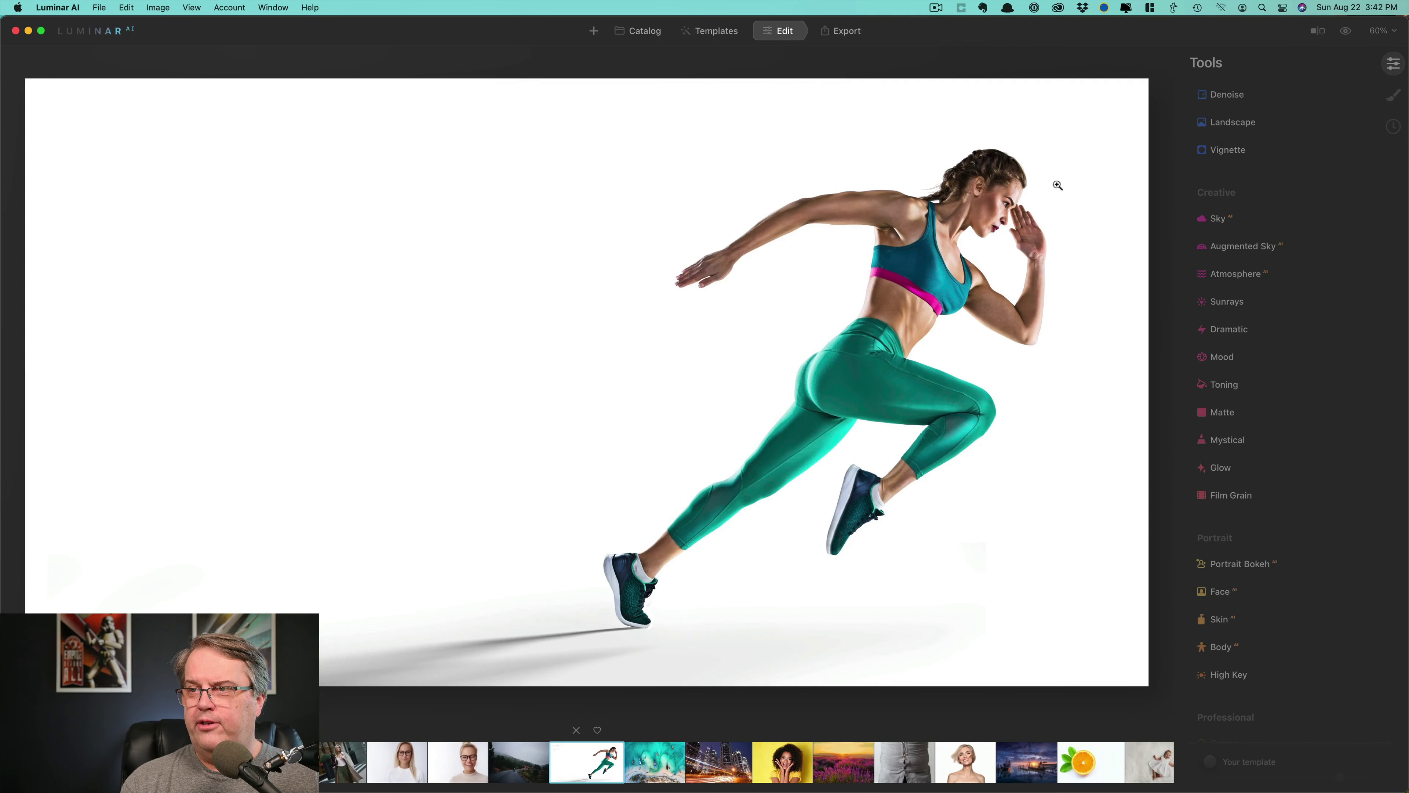
Replace the white background behind the runner with the Starry Night 1 sky using the Sky tool.
scroll(1238, 211, "up", 5)
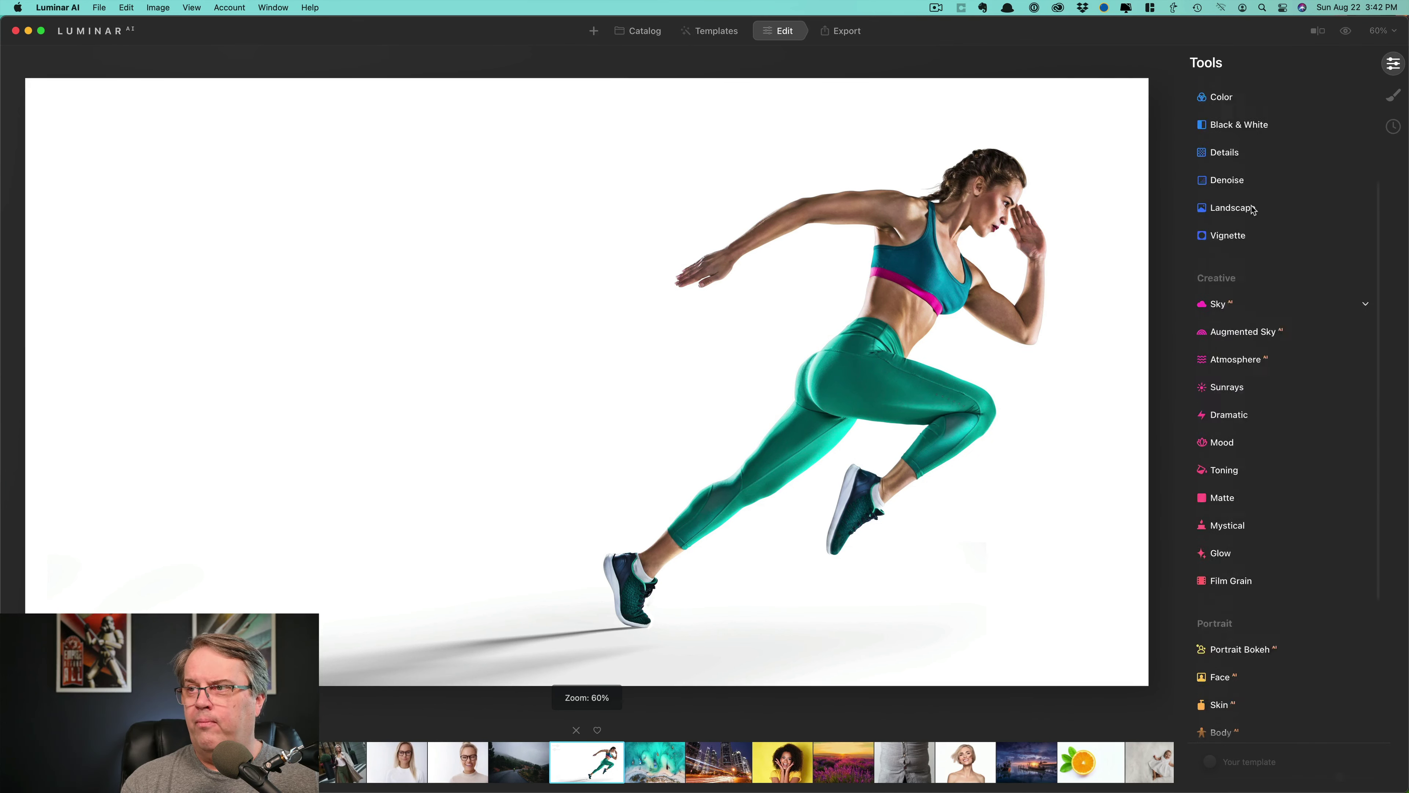
scroll(1271, 410, "down", 1)
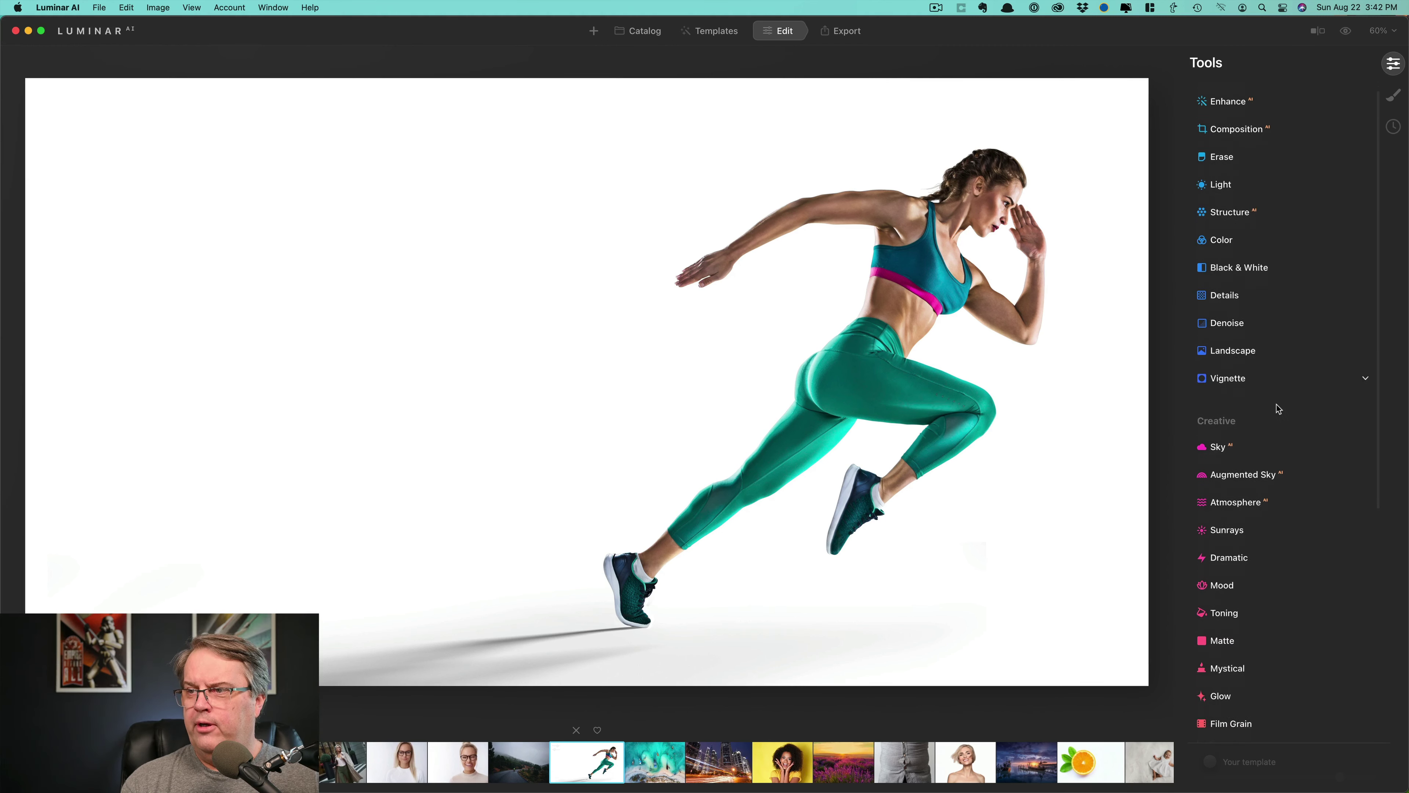
left_click(1219, 433)
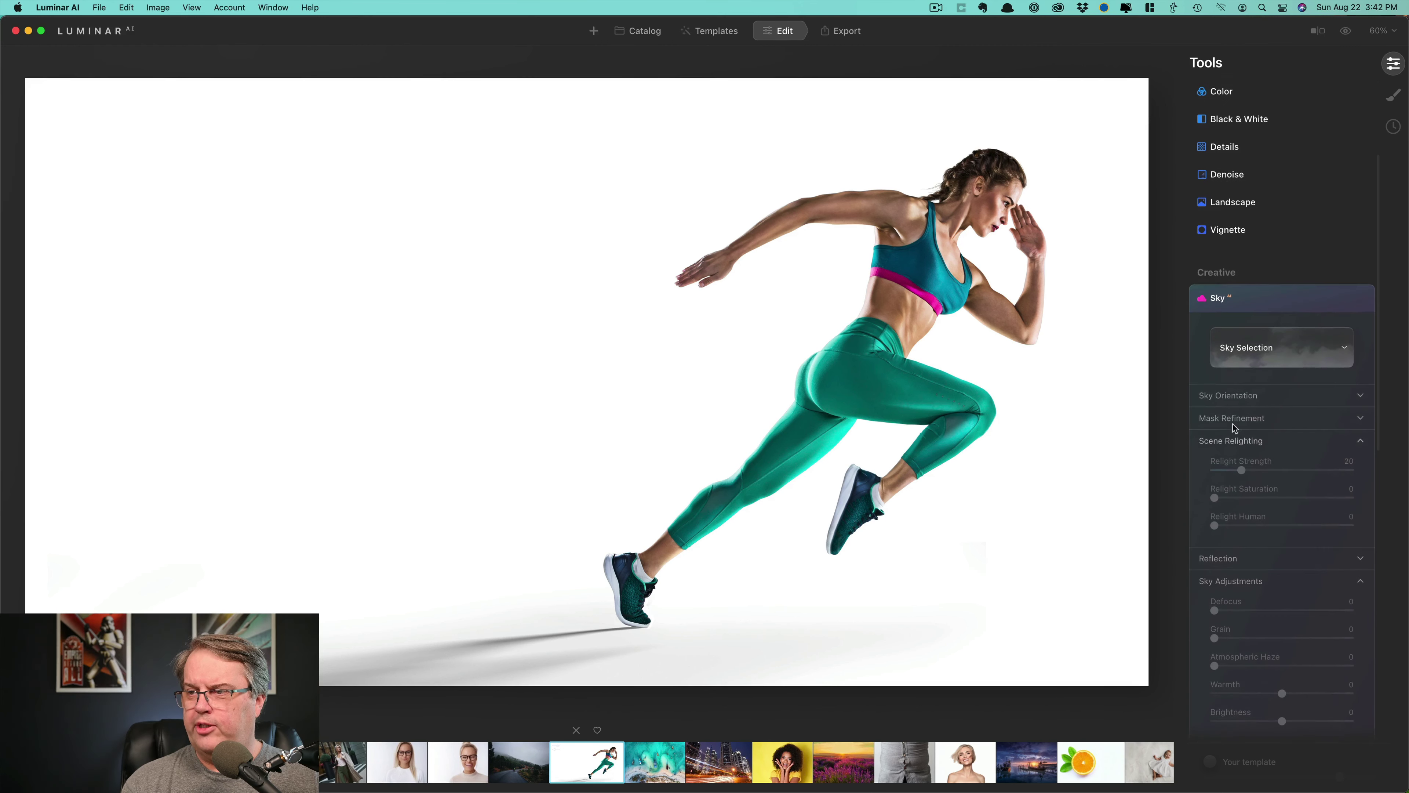
left_click(1311, 356)
scroll(1304, 372, "down", 5)
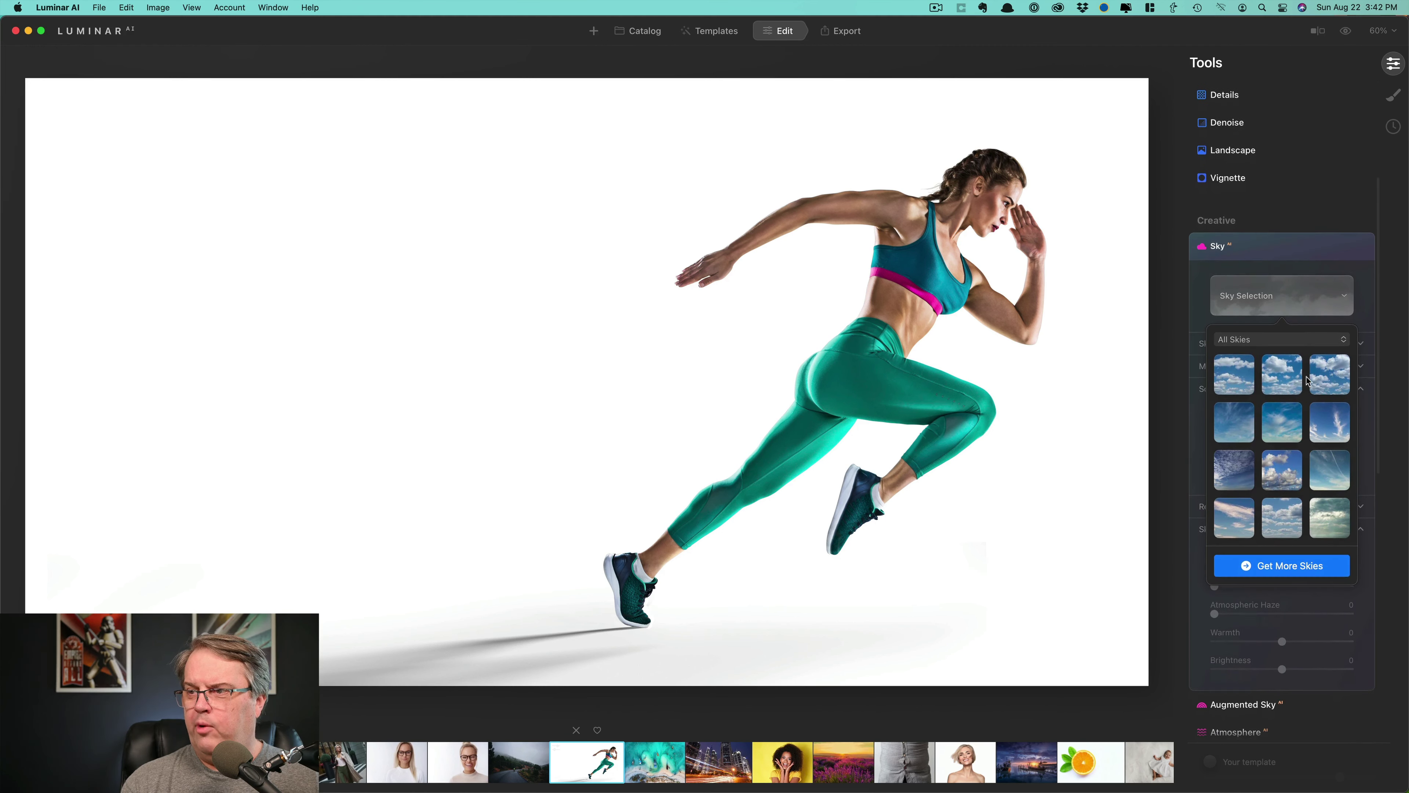
scroll(1304, 400, "down", 5)
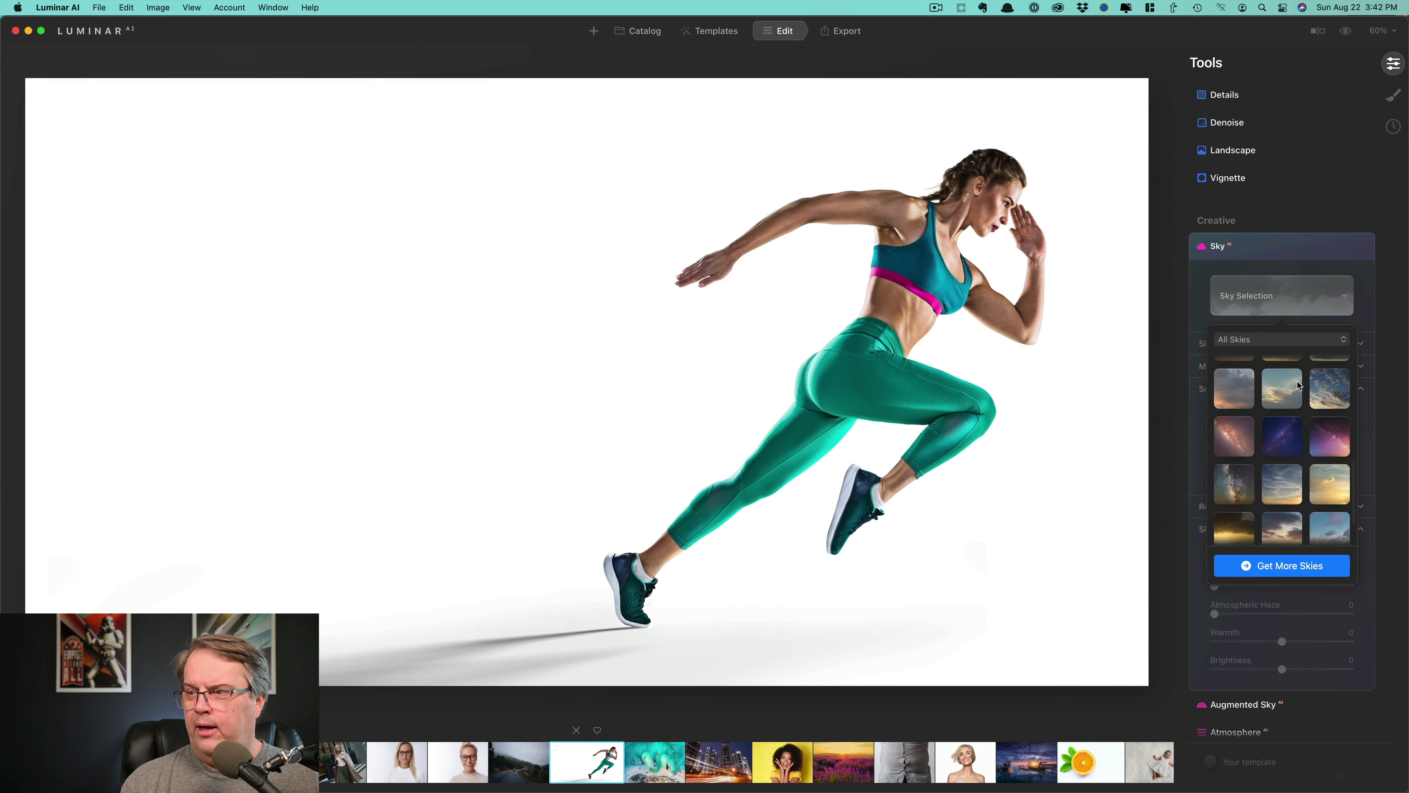
left_click(1339, 438)
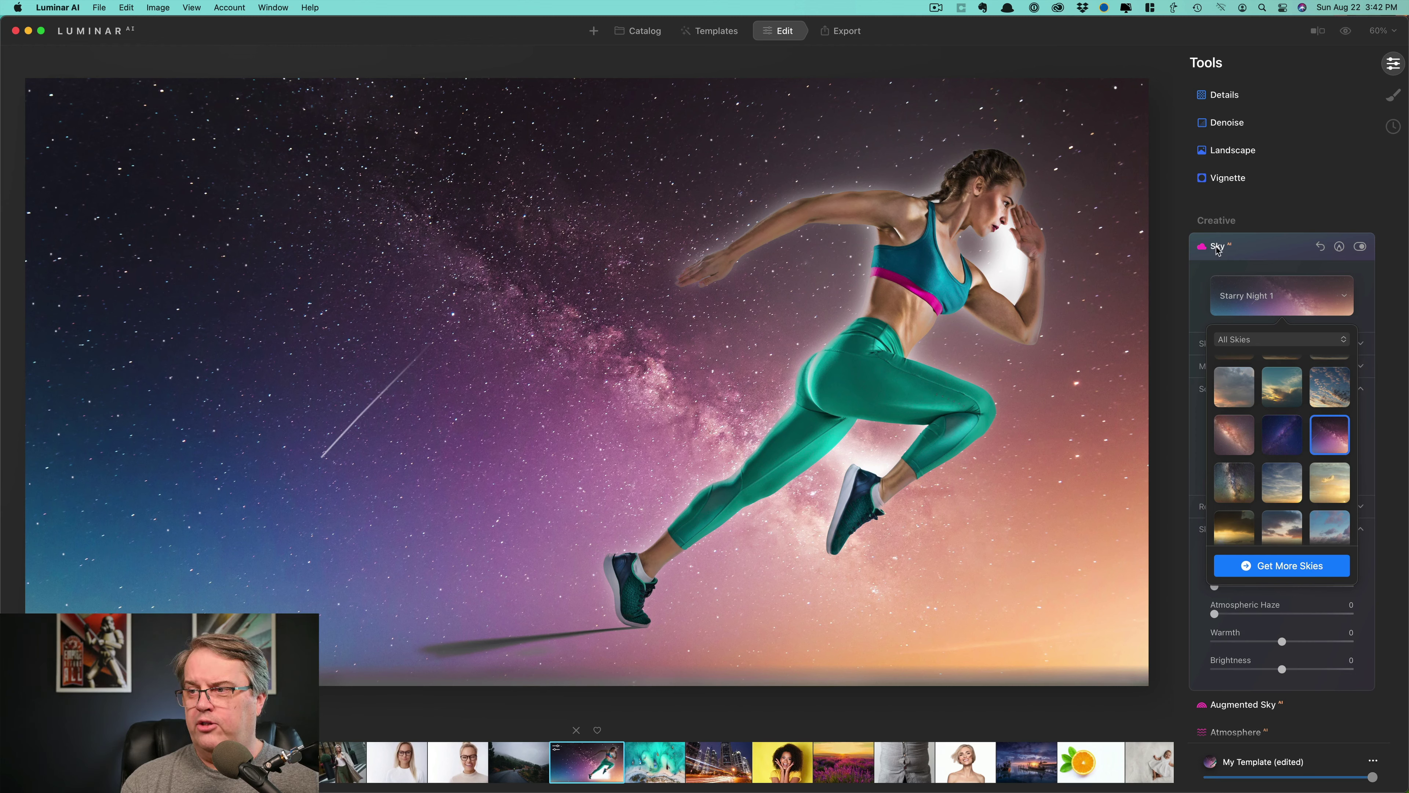
Try Atmospheric Haze at 78 and Brightness at 28 on the new sky, resetting each to 0, and collapse Sky Adjustments.
scroll(1267, 286, "down", 5)
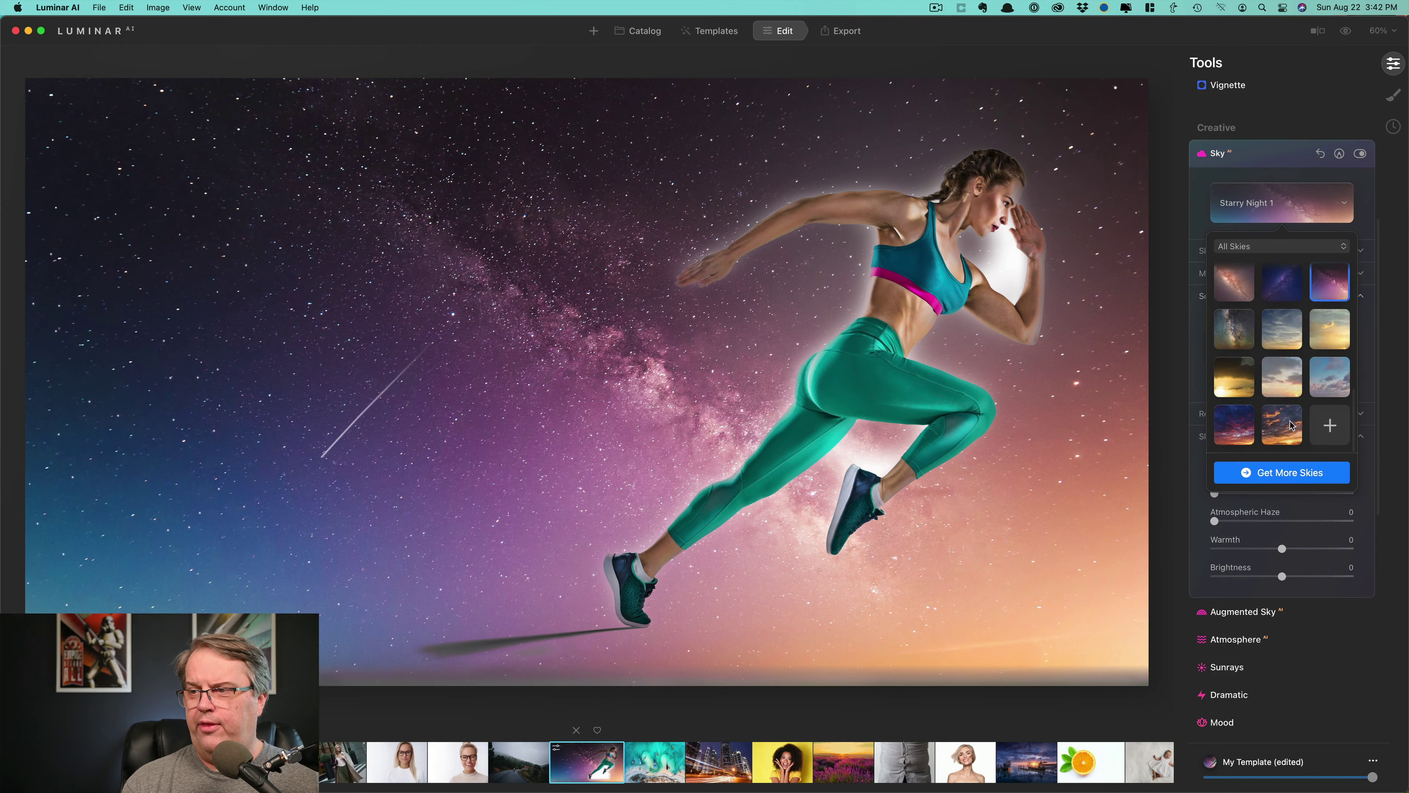
left_click_drag(1305, 522, 1338, 524)
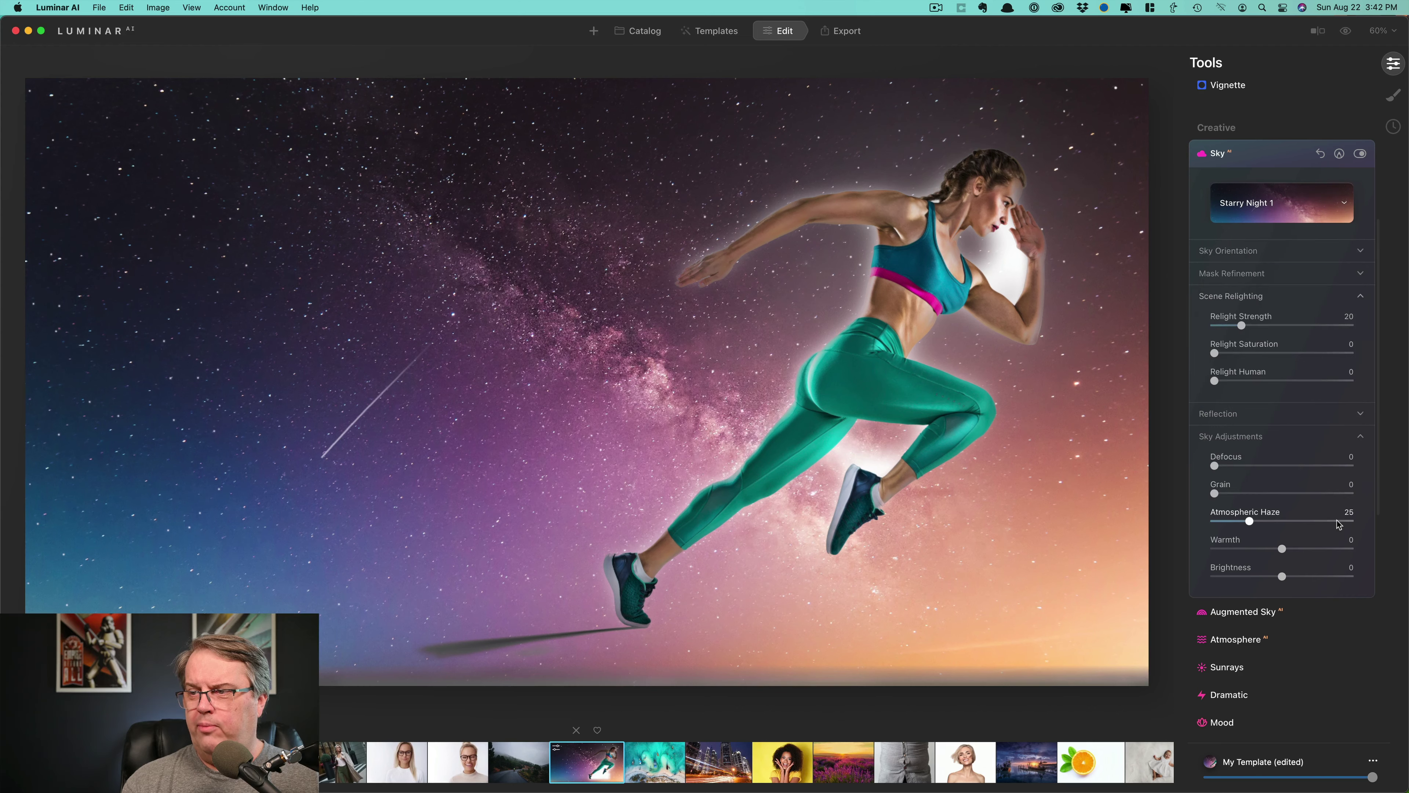
left_click(1324, 522)
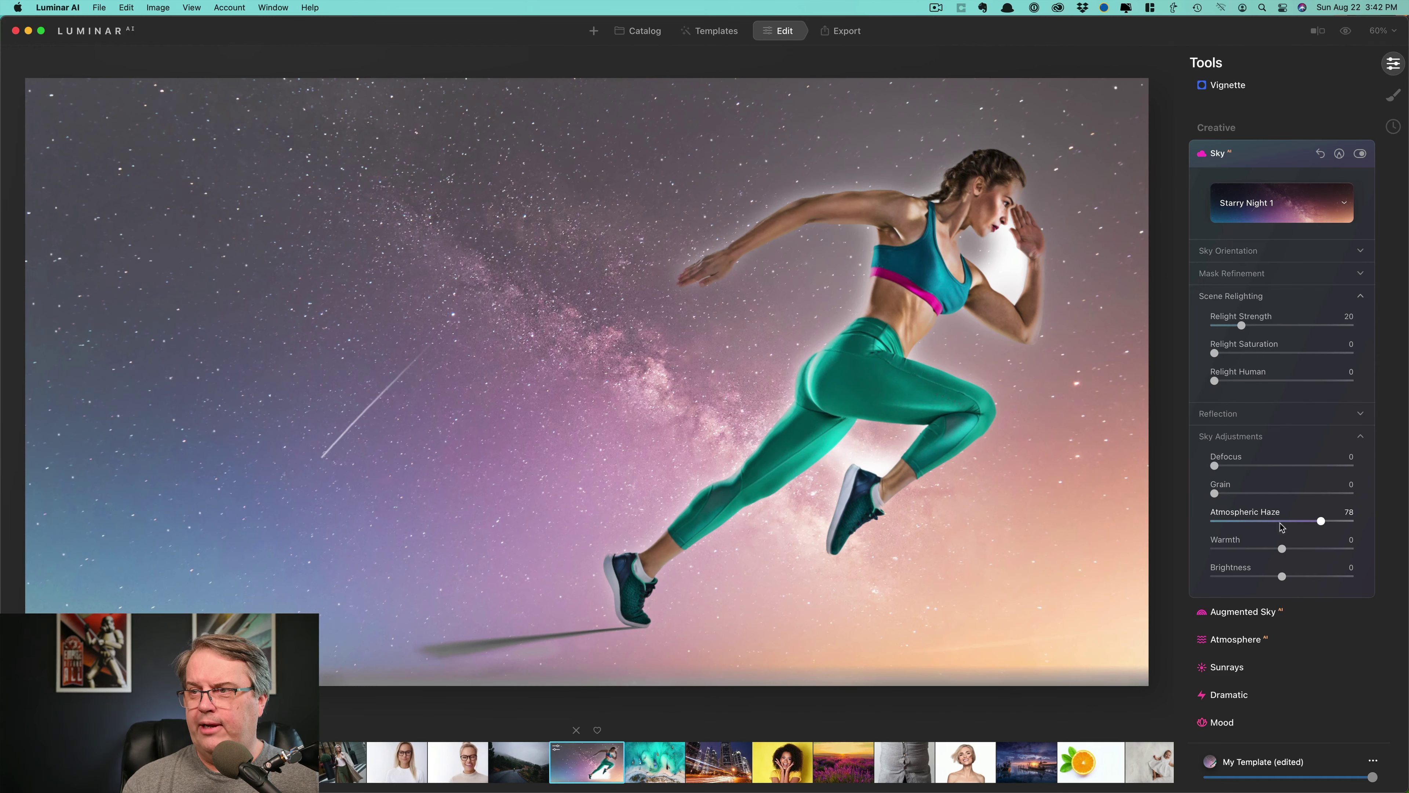
double_click(1320, 522)
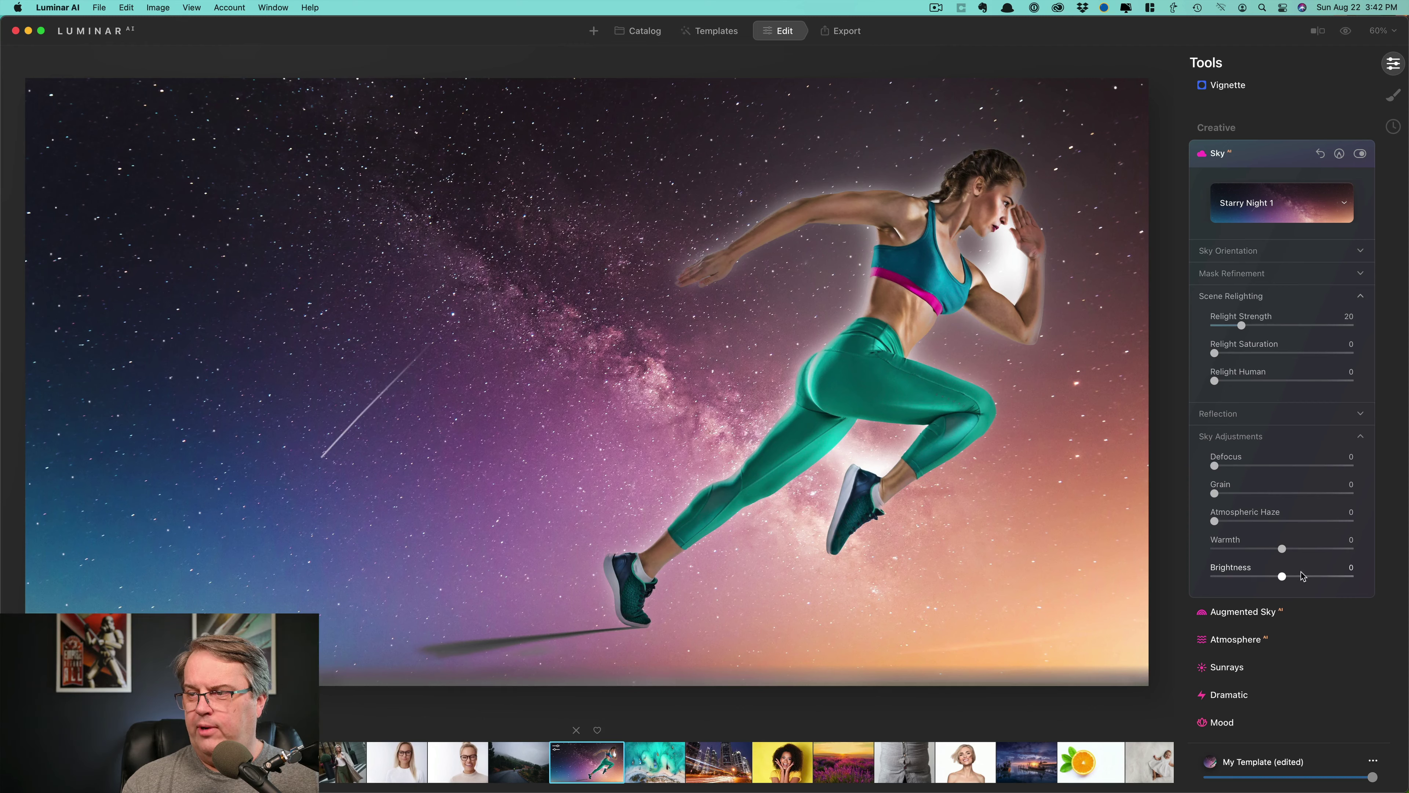
left_click(1301, 578)
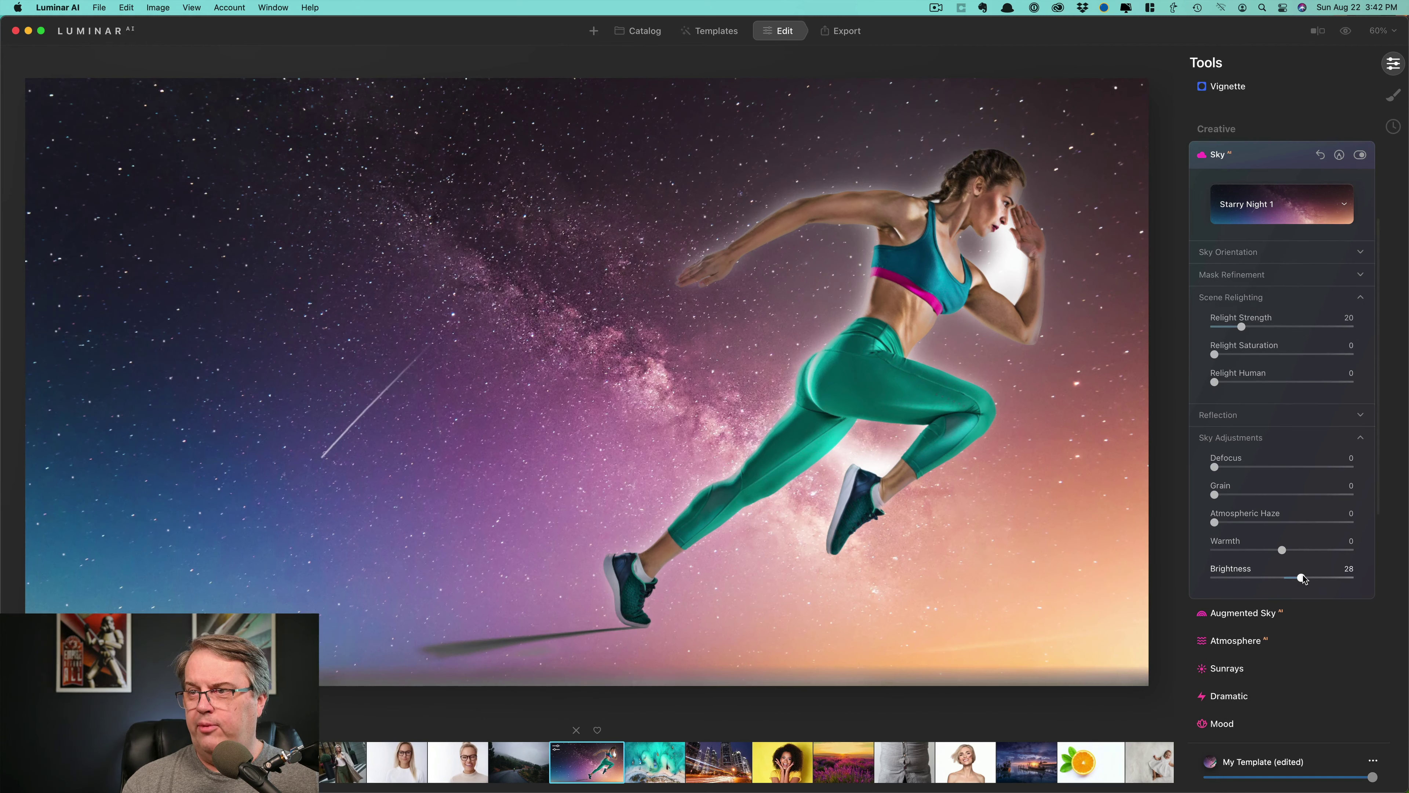
double_click(1235, 576)
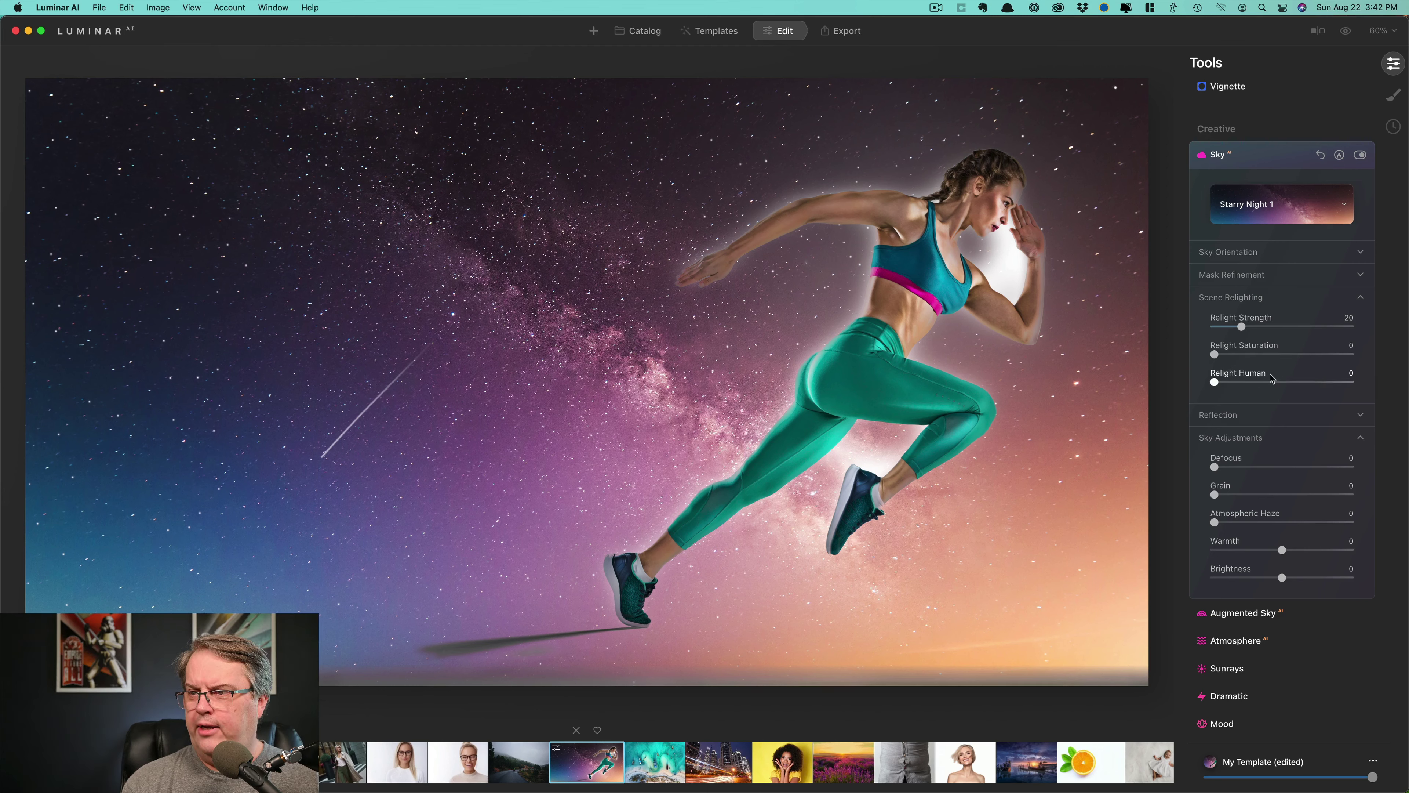
left_click(1361, 441)
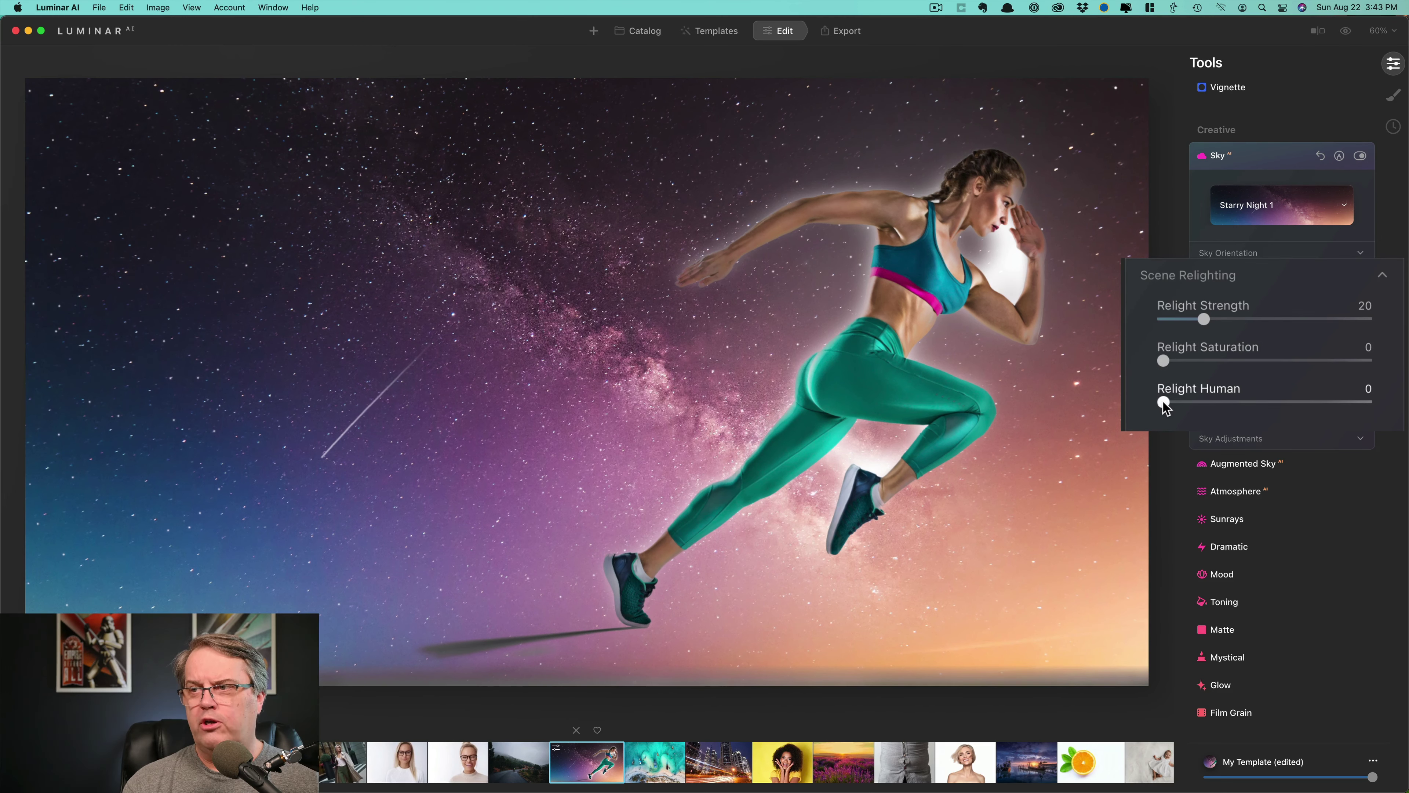
Set Relight Human to 100 and Relight Saturation to 21, try Relight Strength at 78 and return it to 20, and collapse Scene Relighting.
left_click_drag(1163, 401, 1323, 404)
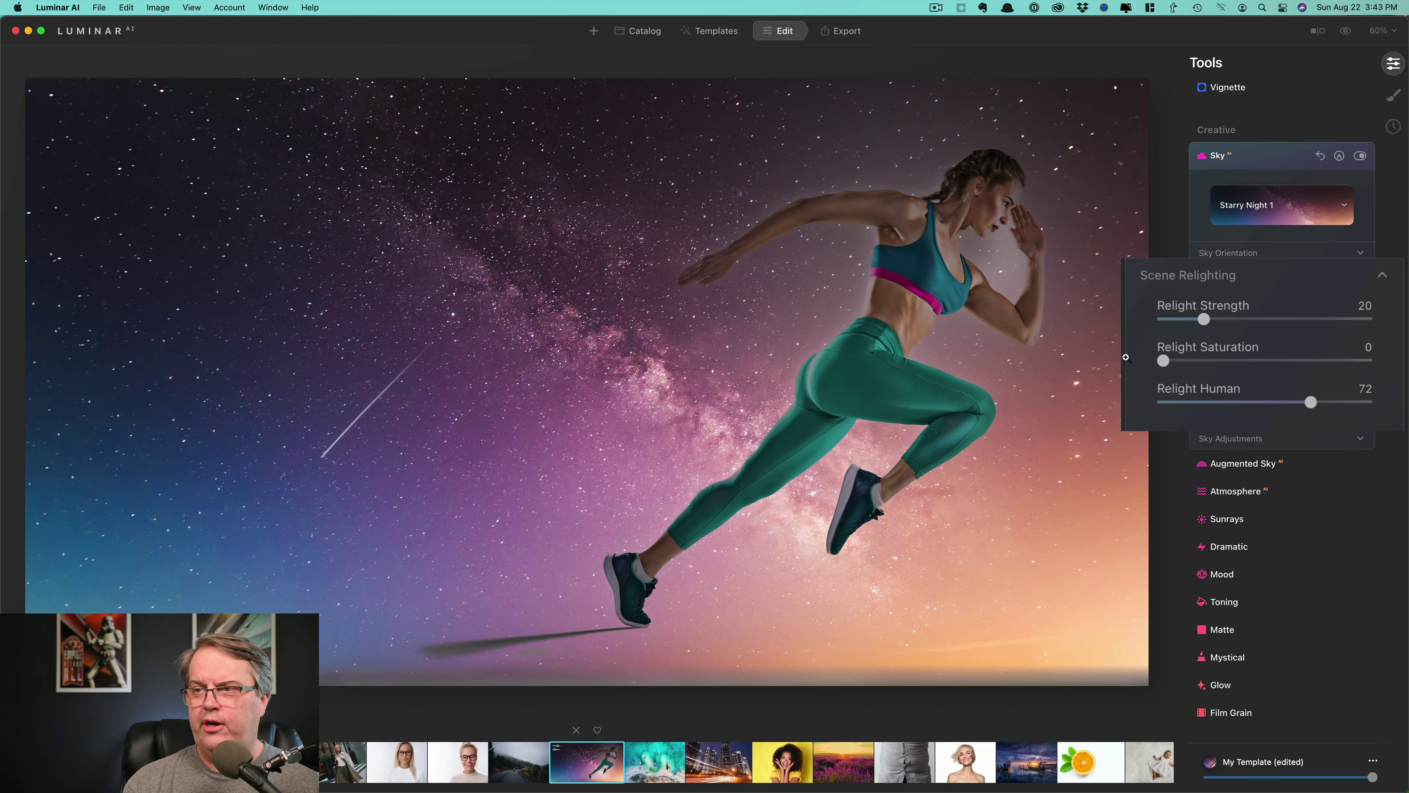
left_click_drag(1313, 402, 1376, 407)
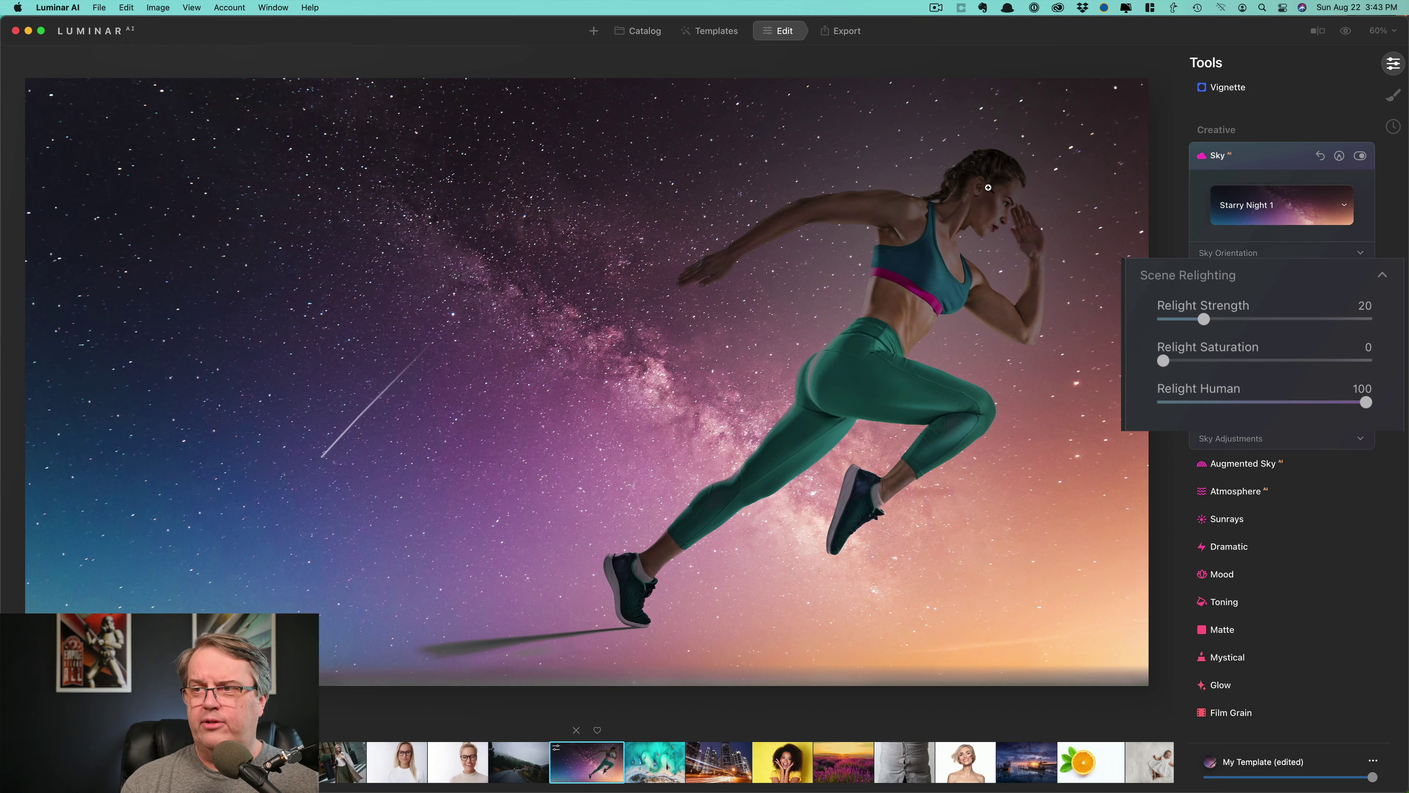
left_click(1207, 361)
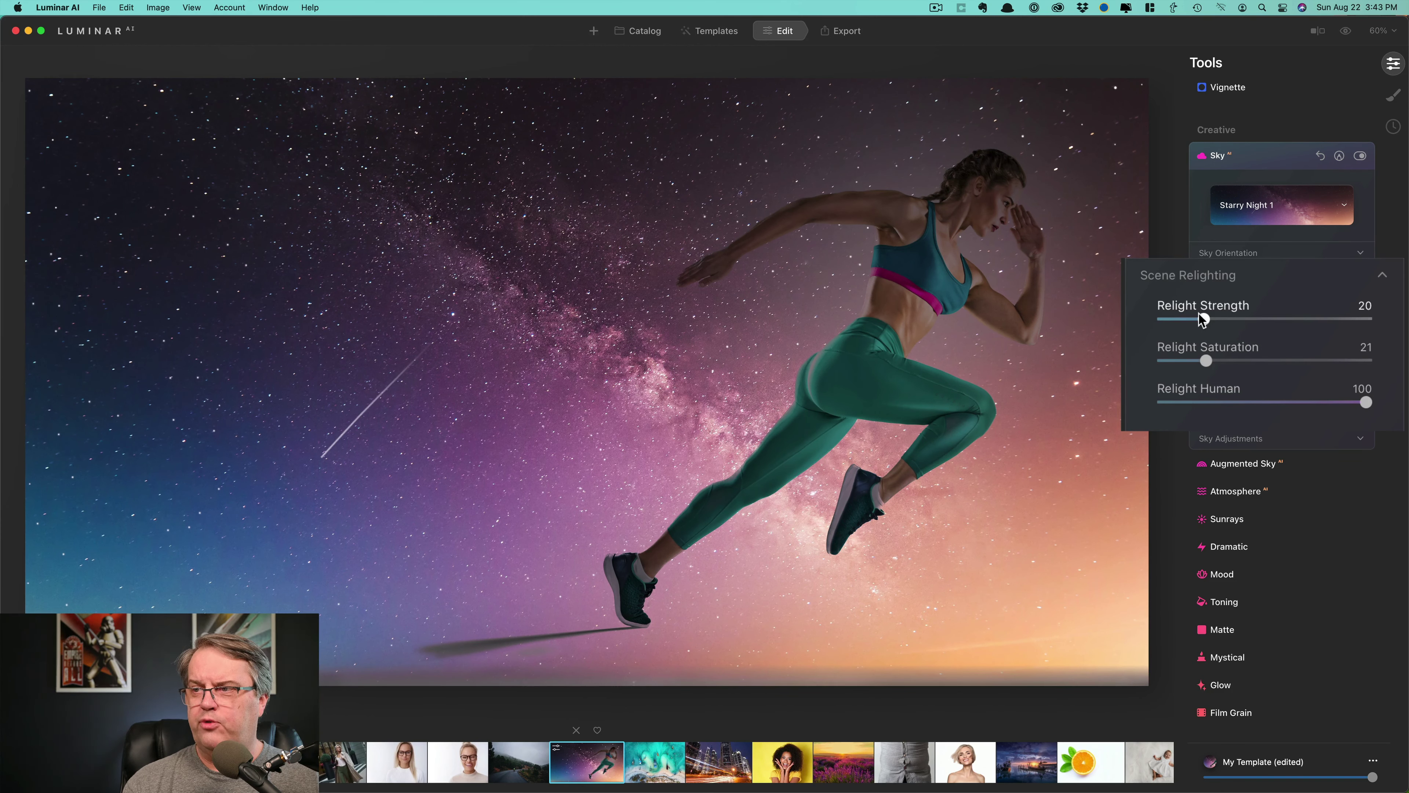
left_click_drag(1200, 317, 1326, 321)
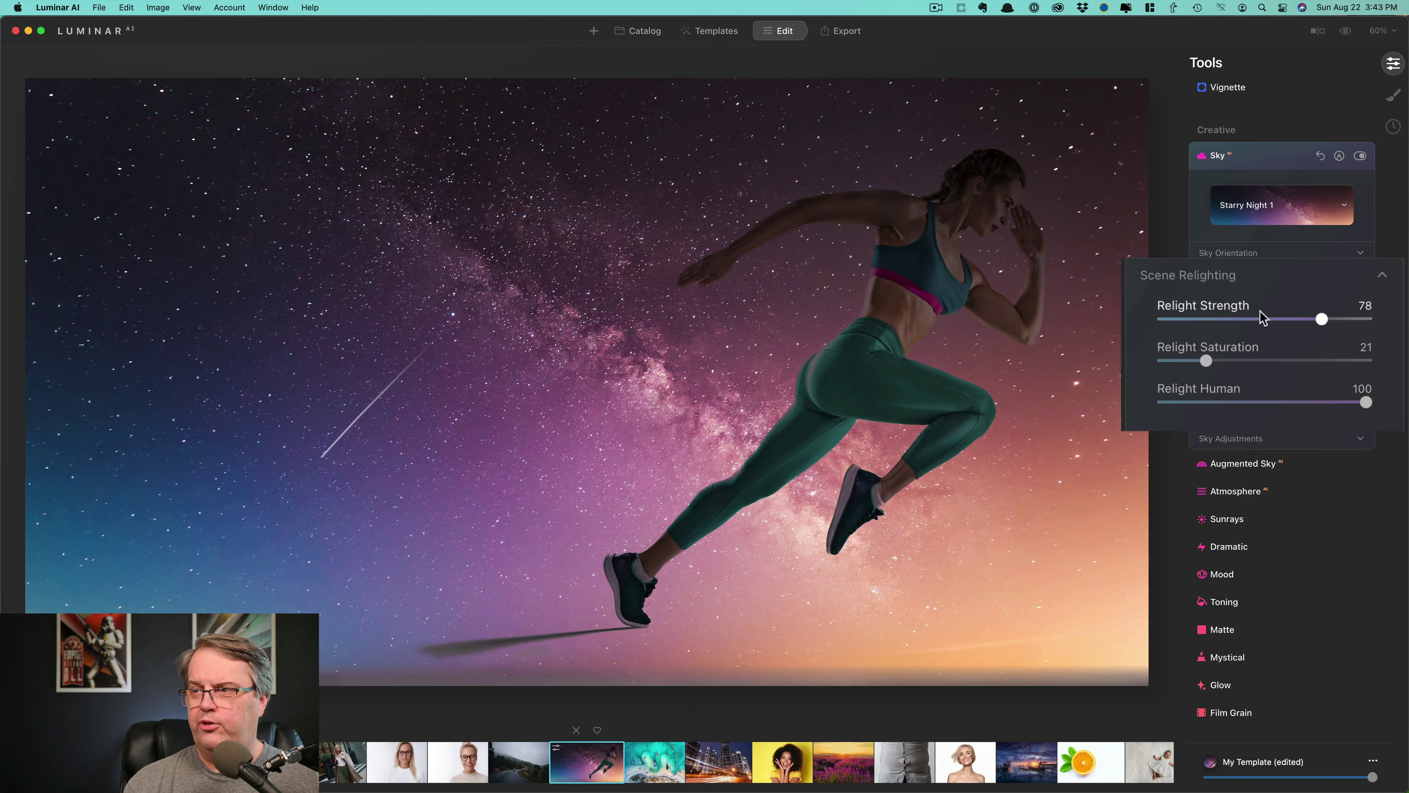
left_click(1204, 320)
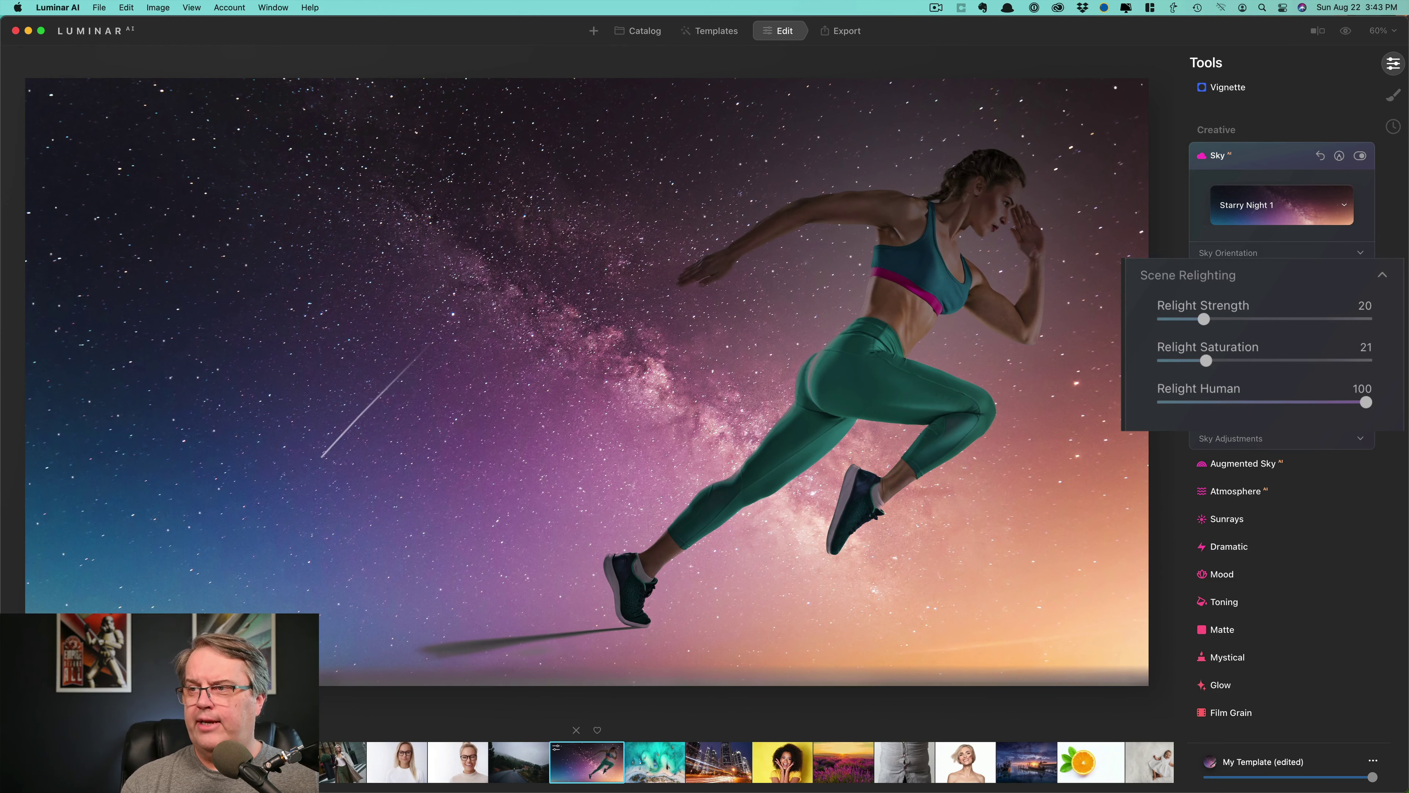
left_click(1385, 276)
Try the sky's Warmth at -40 and reset it, set its Brightness to 28, and collapse the Sky tool.
left_click(1363, 344)
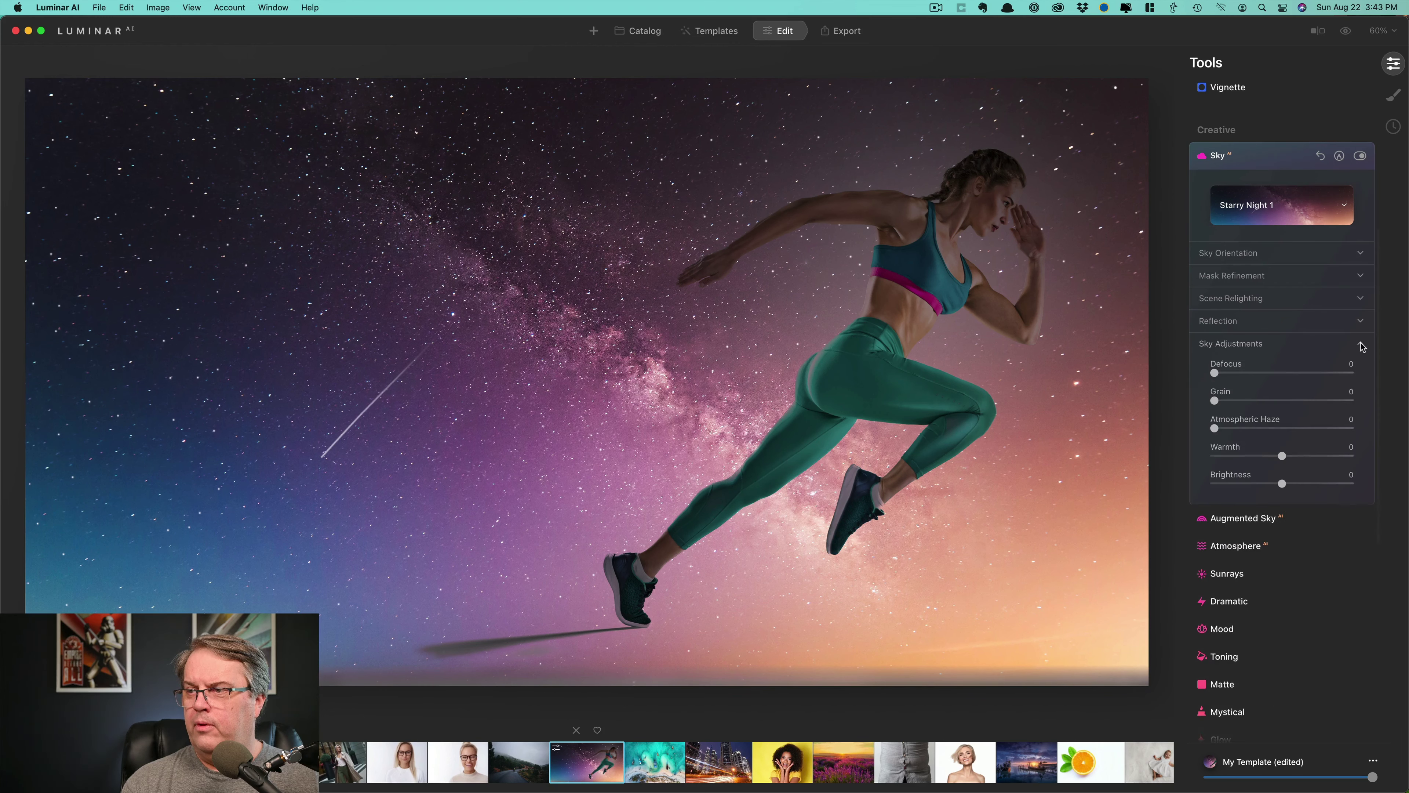
left_click(1255, 456)
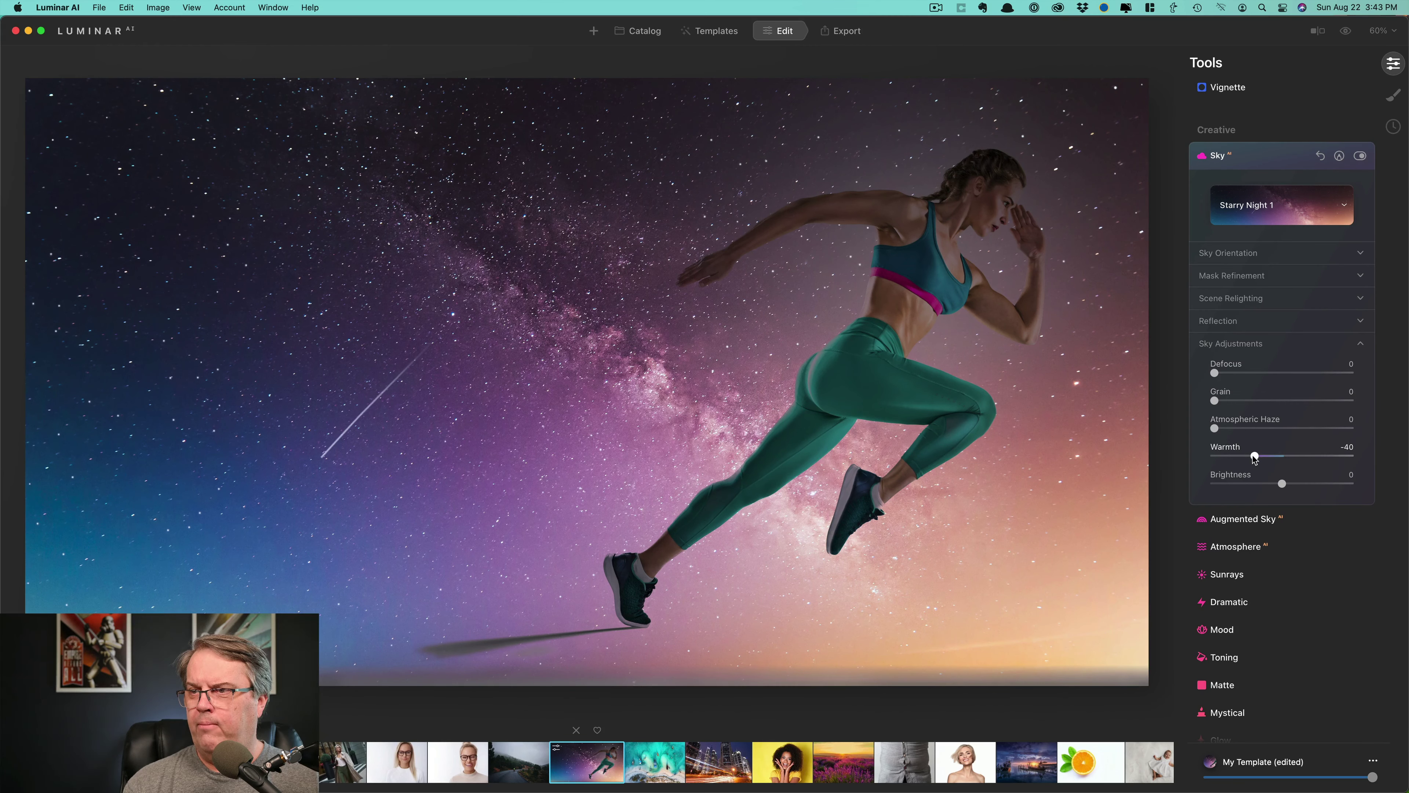
double_click(1224, 449)
left_click(1302, 483)
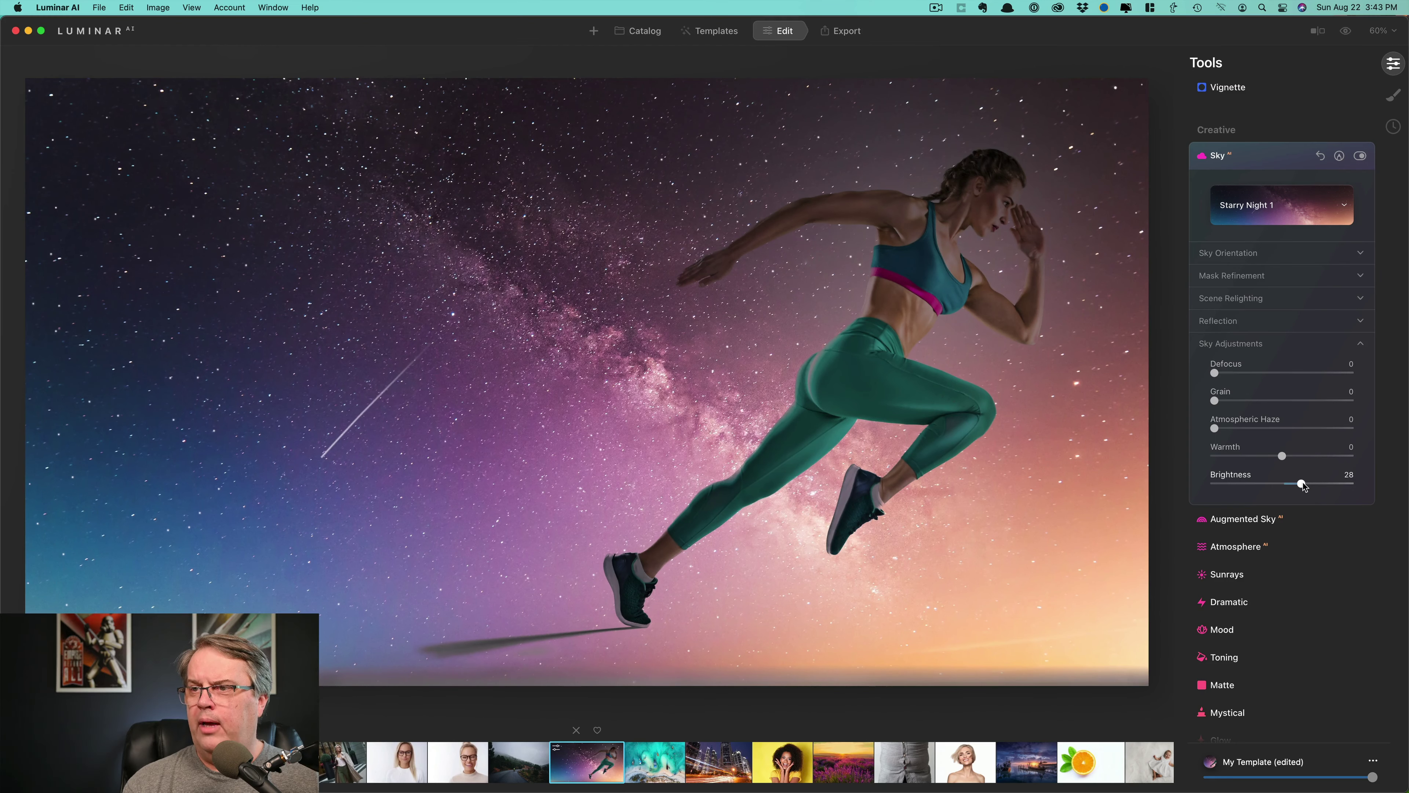
left_click(1200, 348)
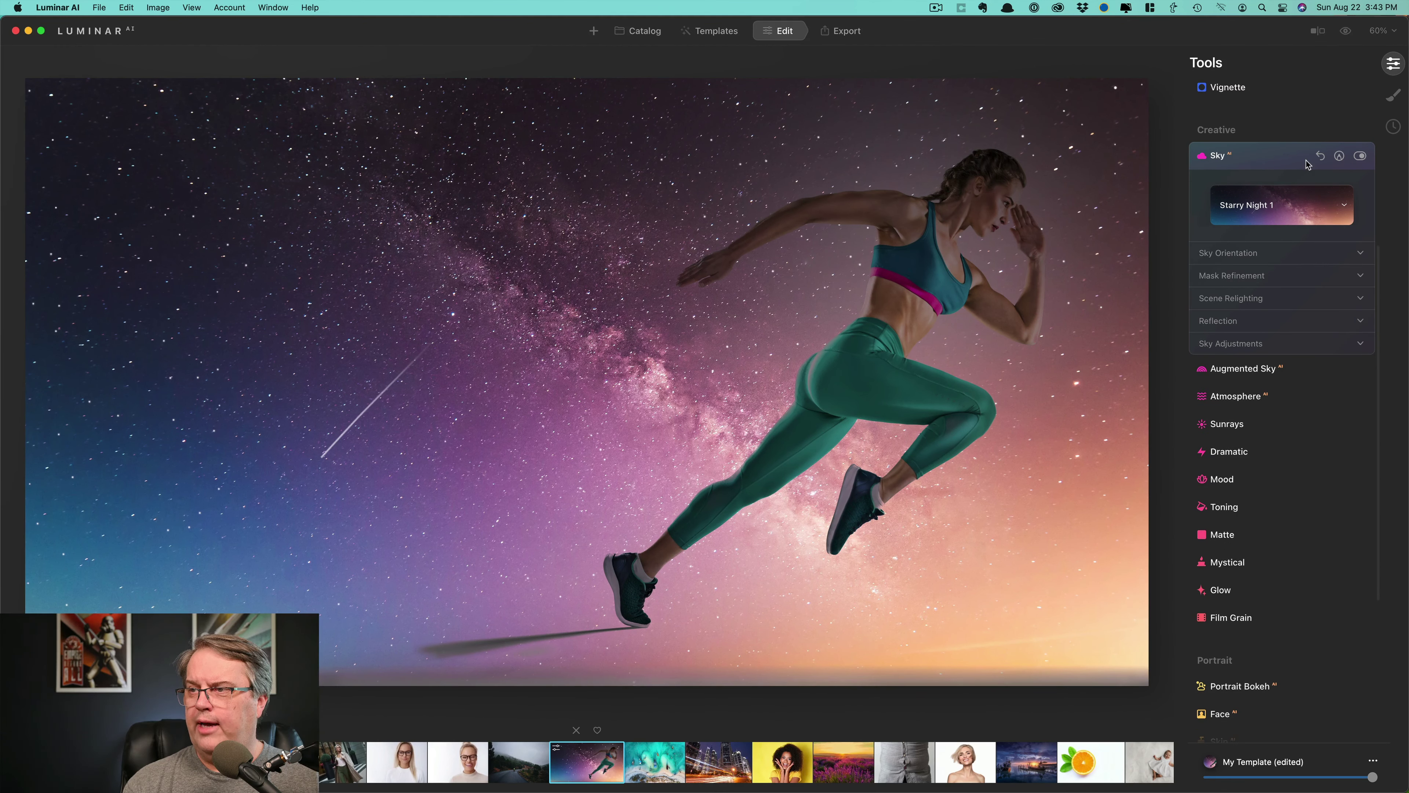
left_click(1220, 161)
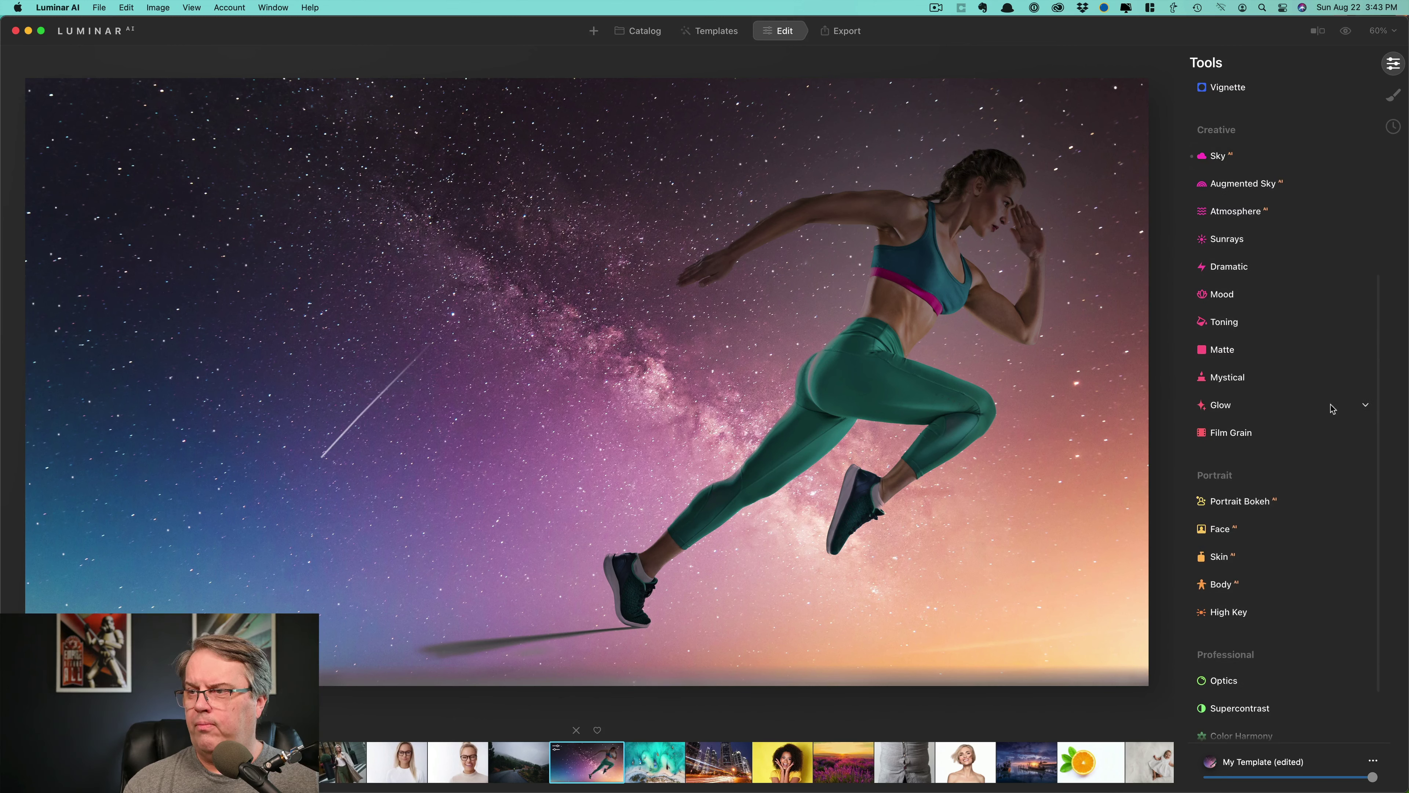
scroll(1332, 408, "down", 3)
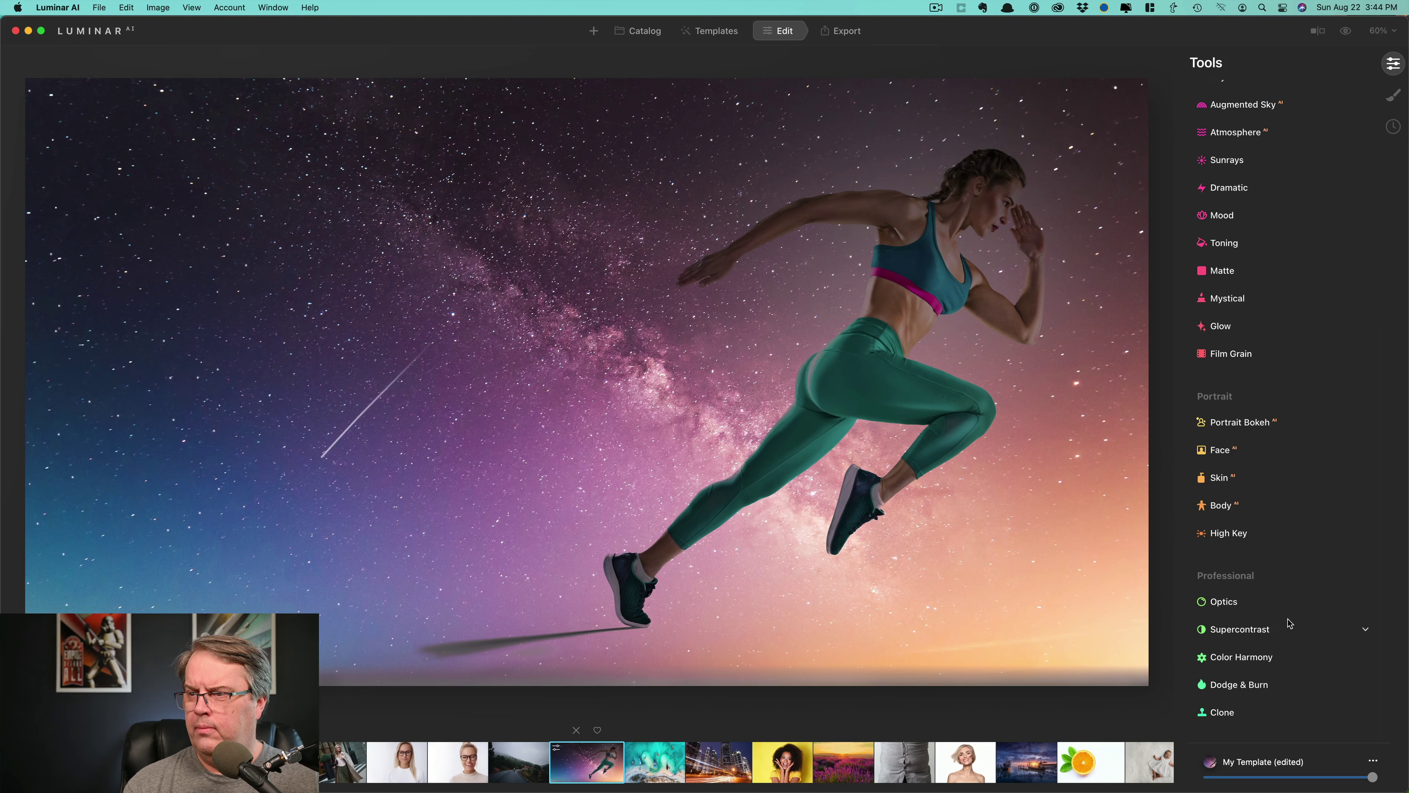
Apply Supercontrast with Highlights Contrast 26, Midtones Contrast 65 and Shadows Contrast 31.
left_click(1243, 629)
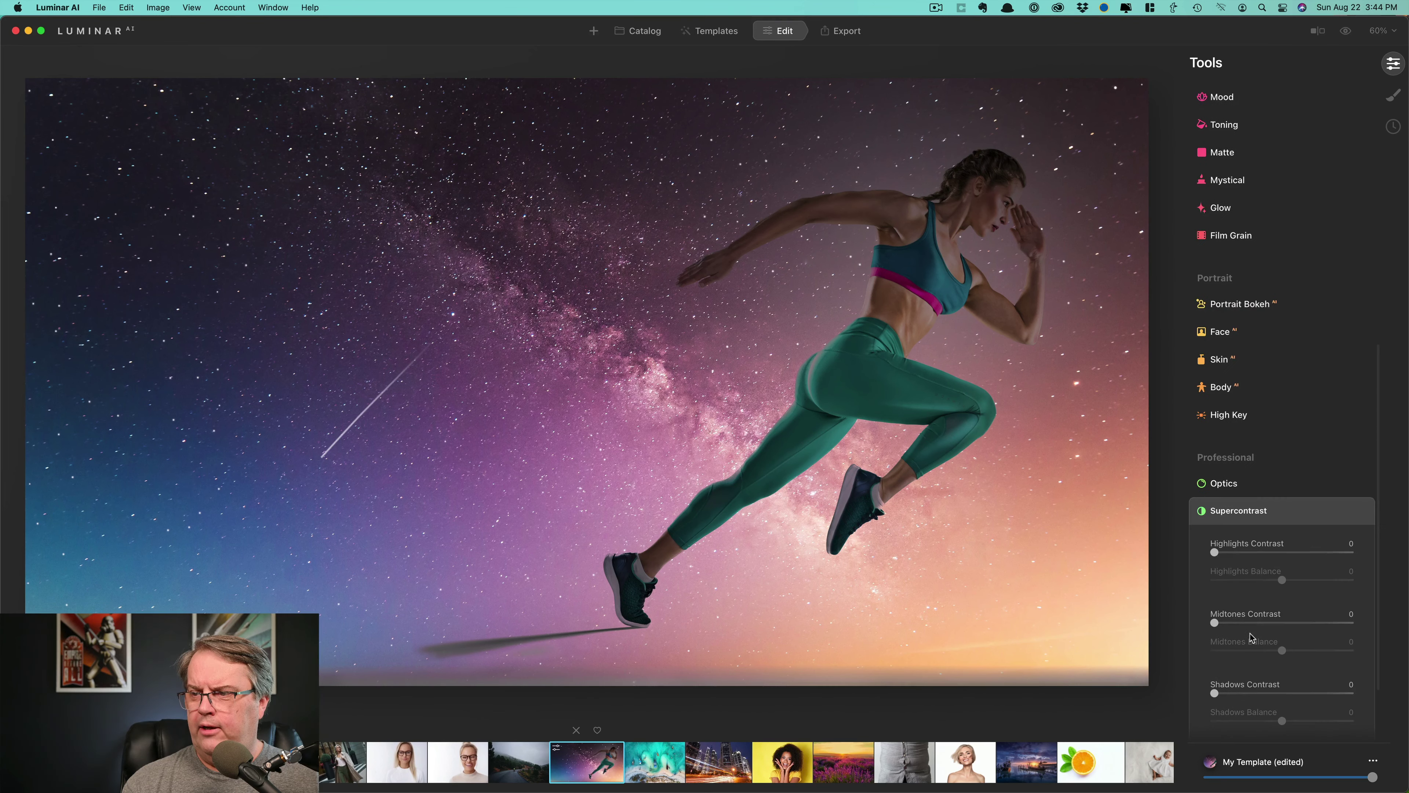
left_click(1251, 498)
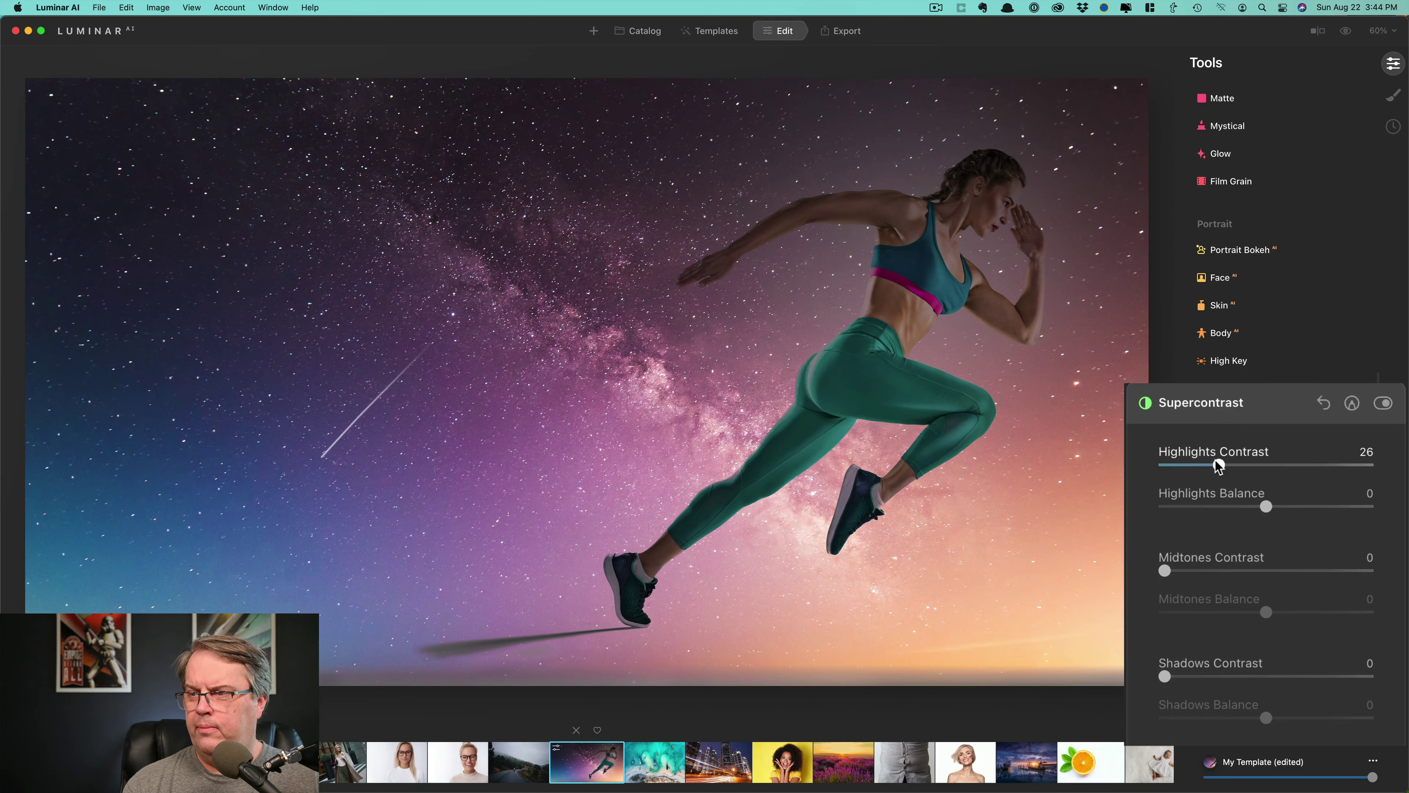
left_click(1298, 571)
left_click(1228, 676)
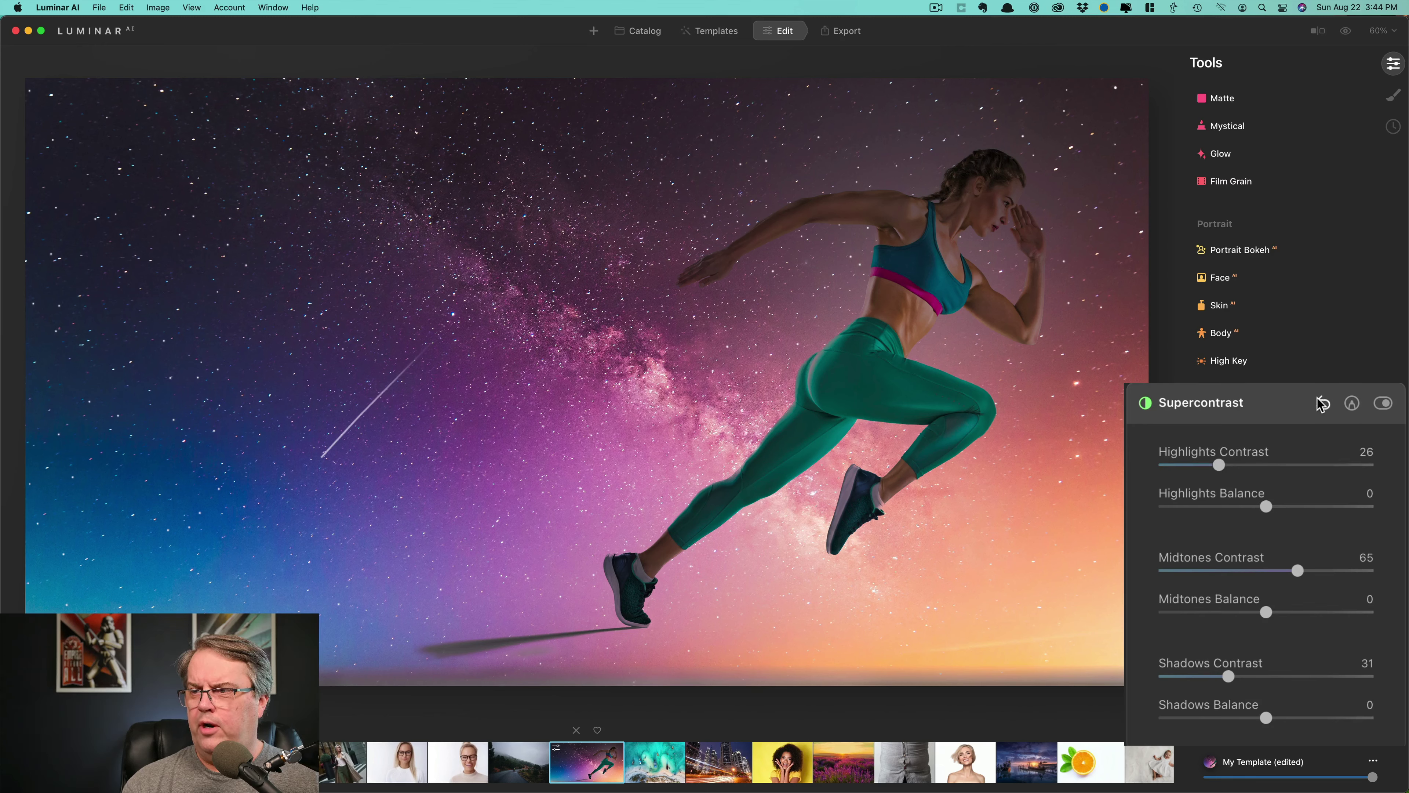
Apply Portrait Bokeh with an Amount of 45 and brush Focus over the runner's raised arm and chest.
left_click(1236, 250)
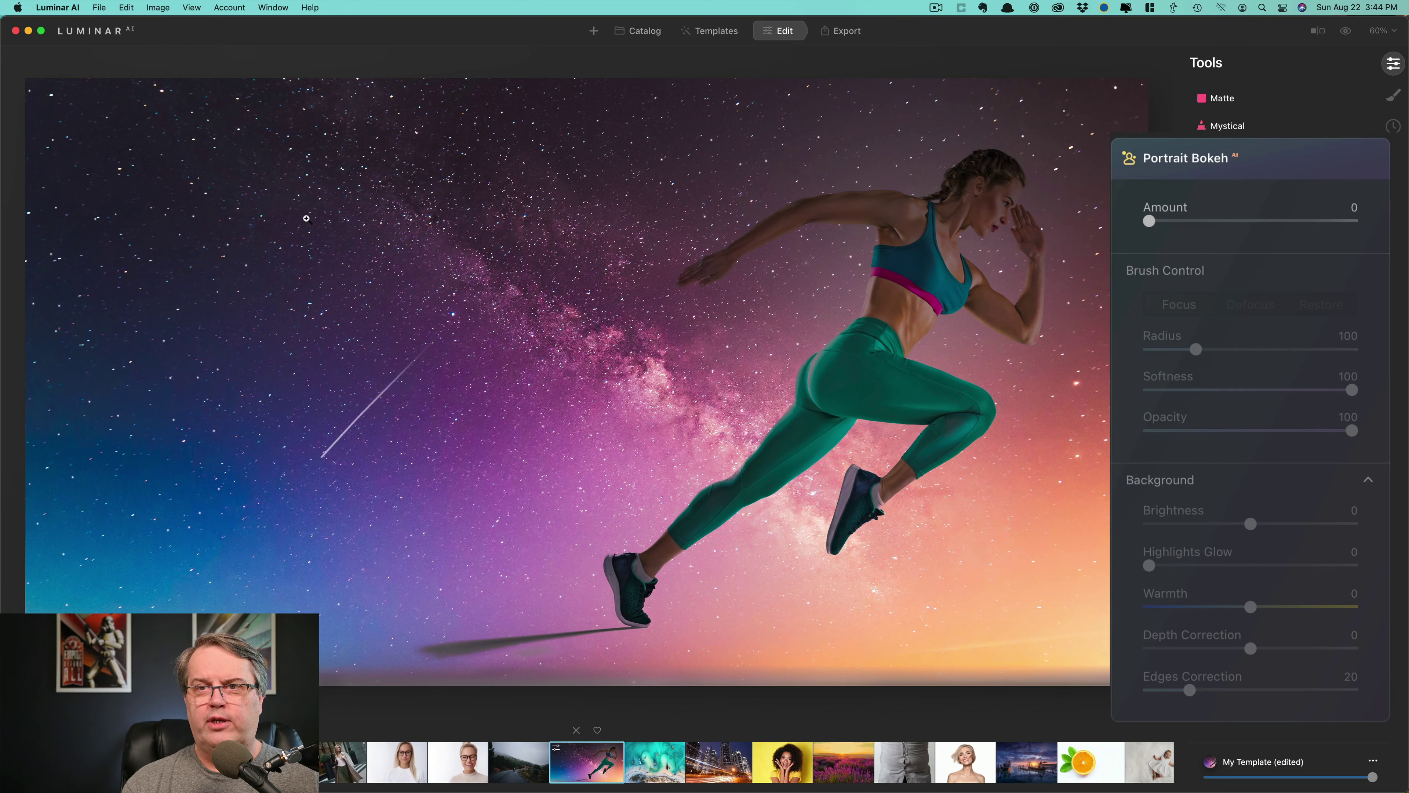
left_click(1241, 221)
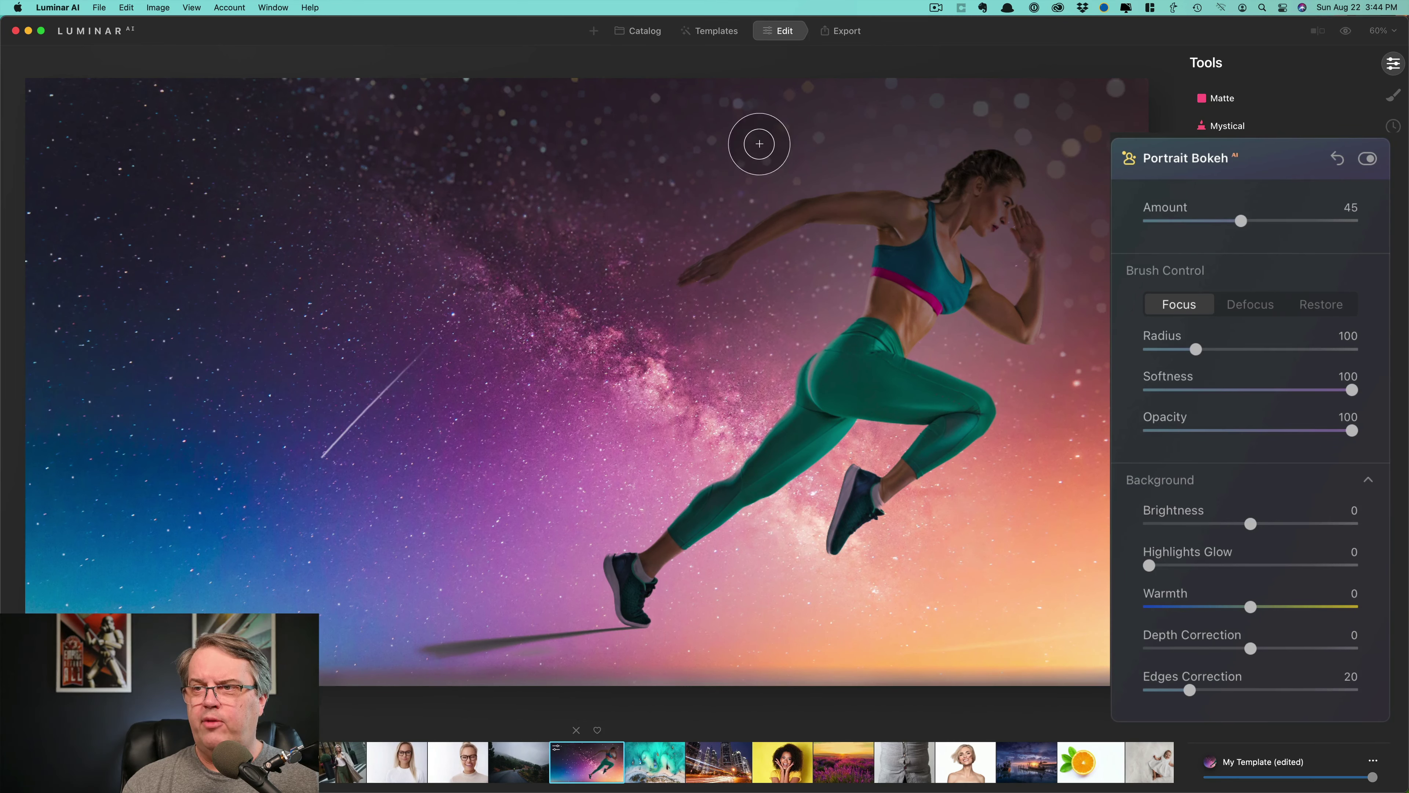
left_click(1019, 290)
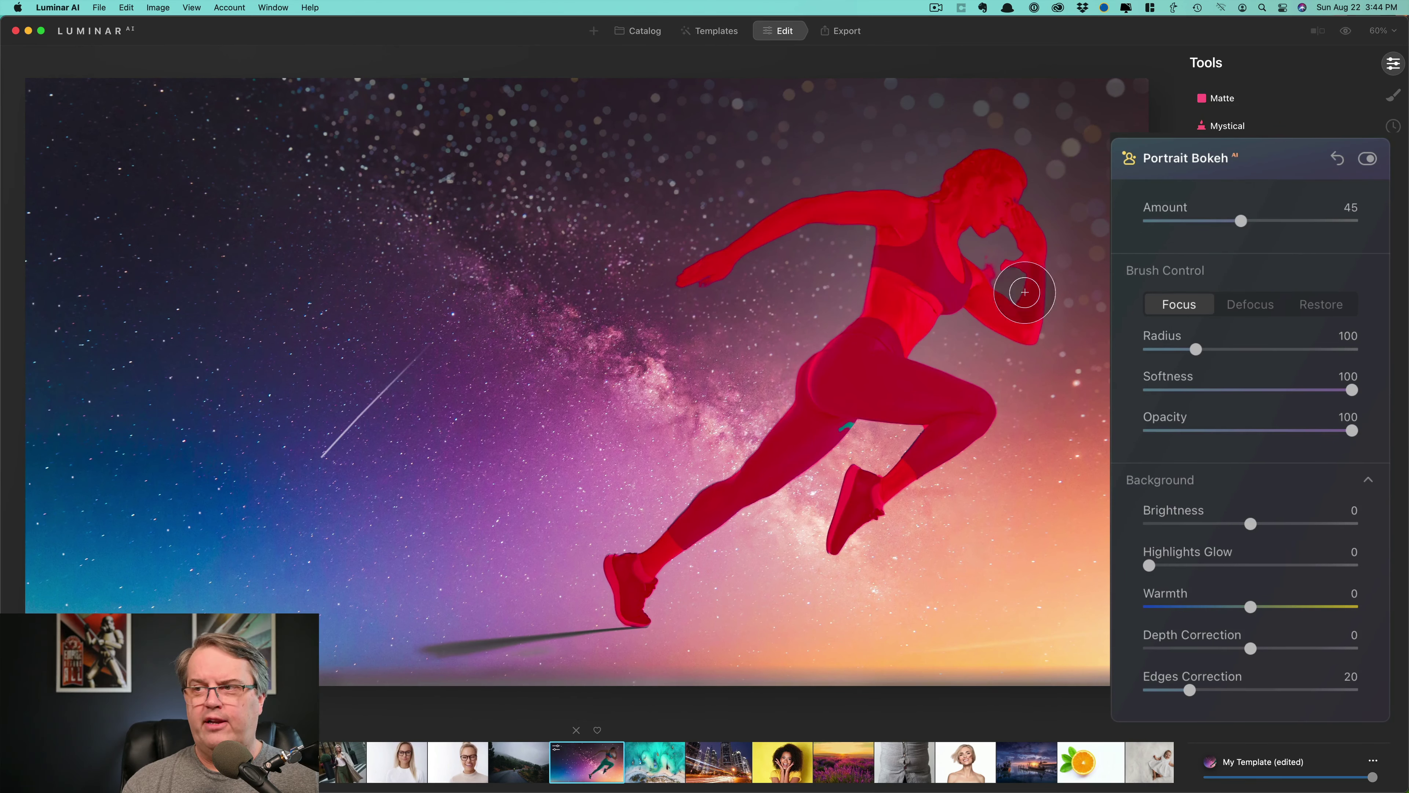
left_click_drag(1062, 296, 938, 305)
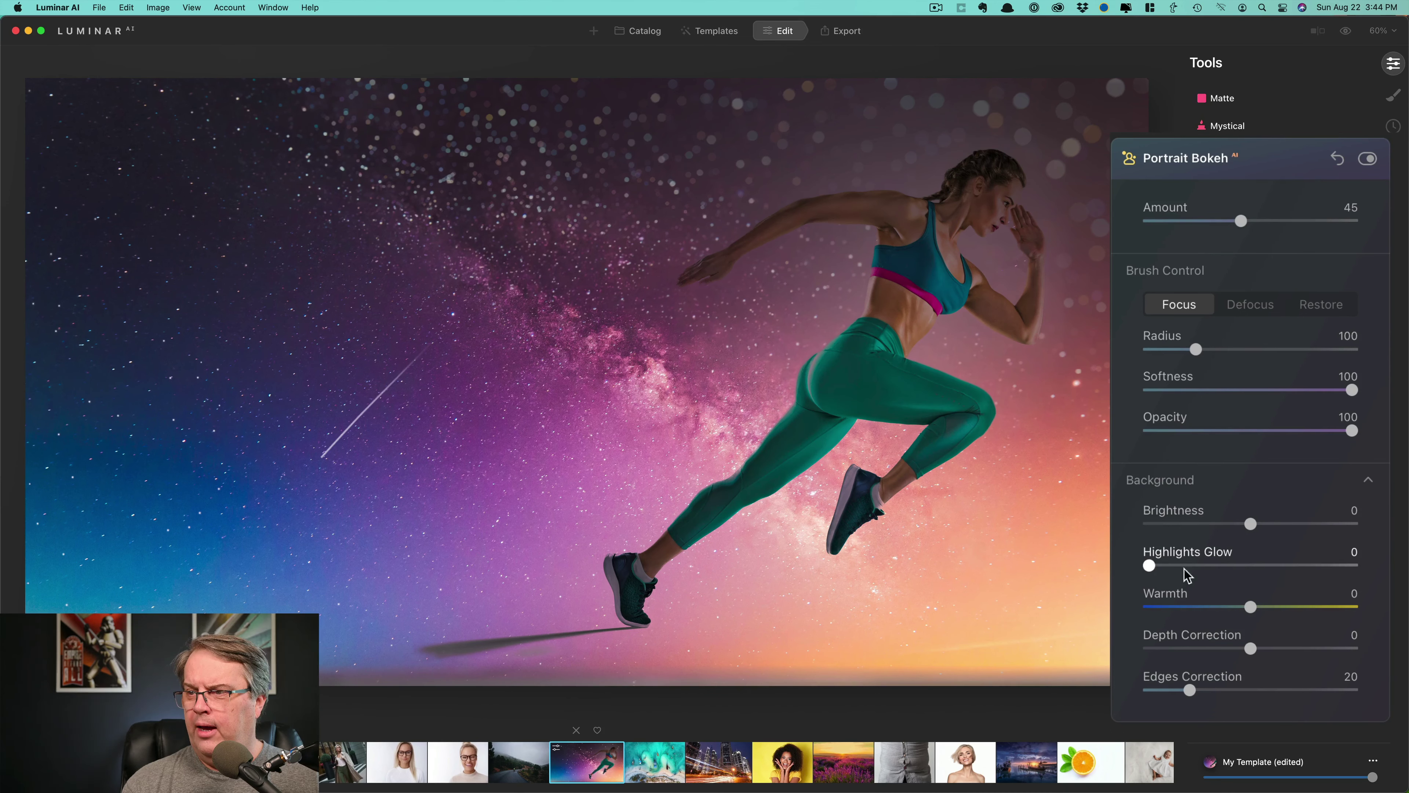
Set the Portrait Bokeh's Highlights Glow to 28, Amount to 65 and background Warmth to -43.
left_click(1205, 565)
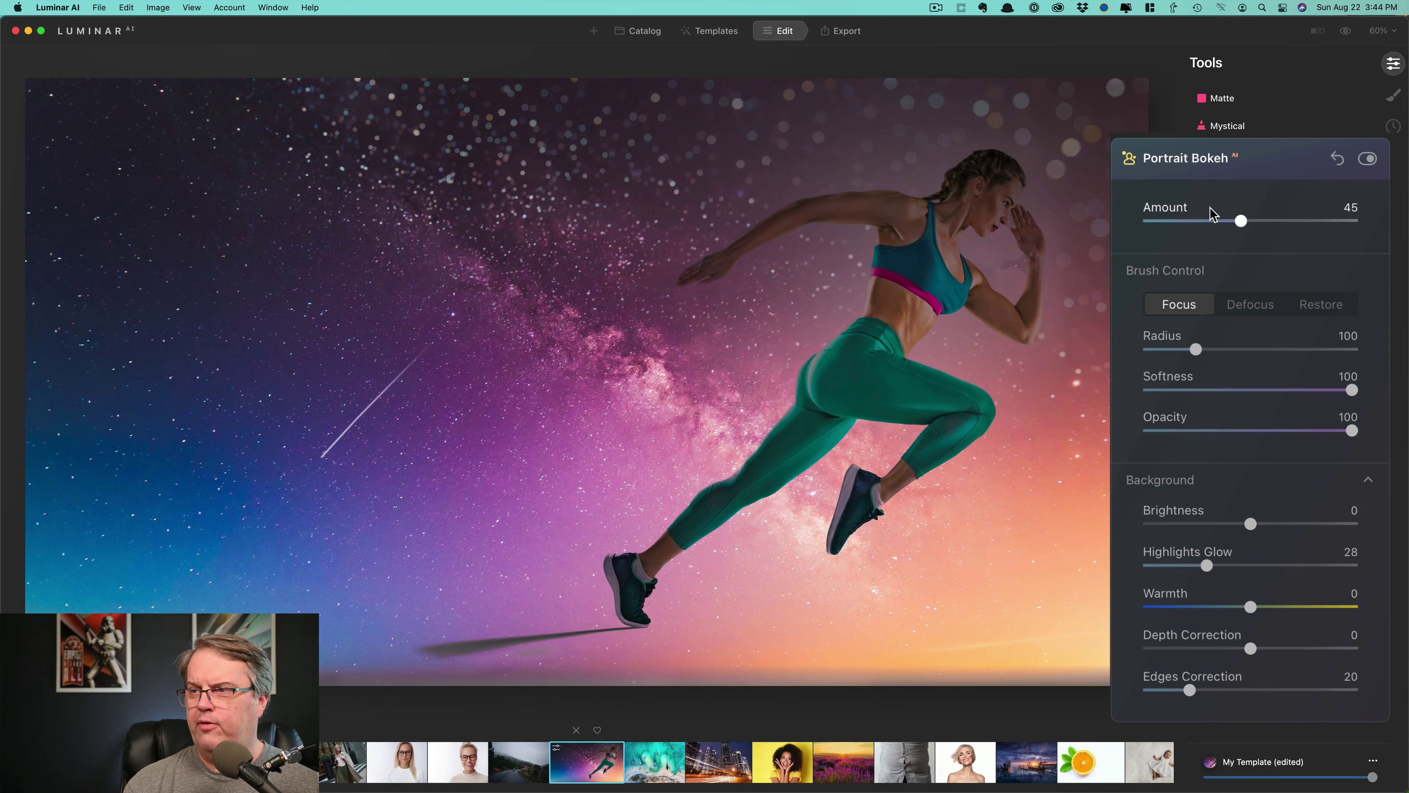
left_click(1283, 223)
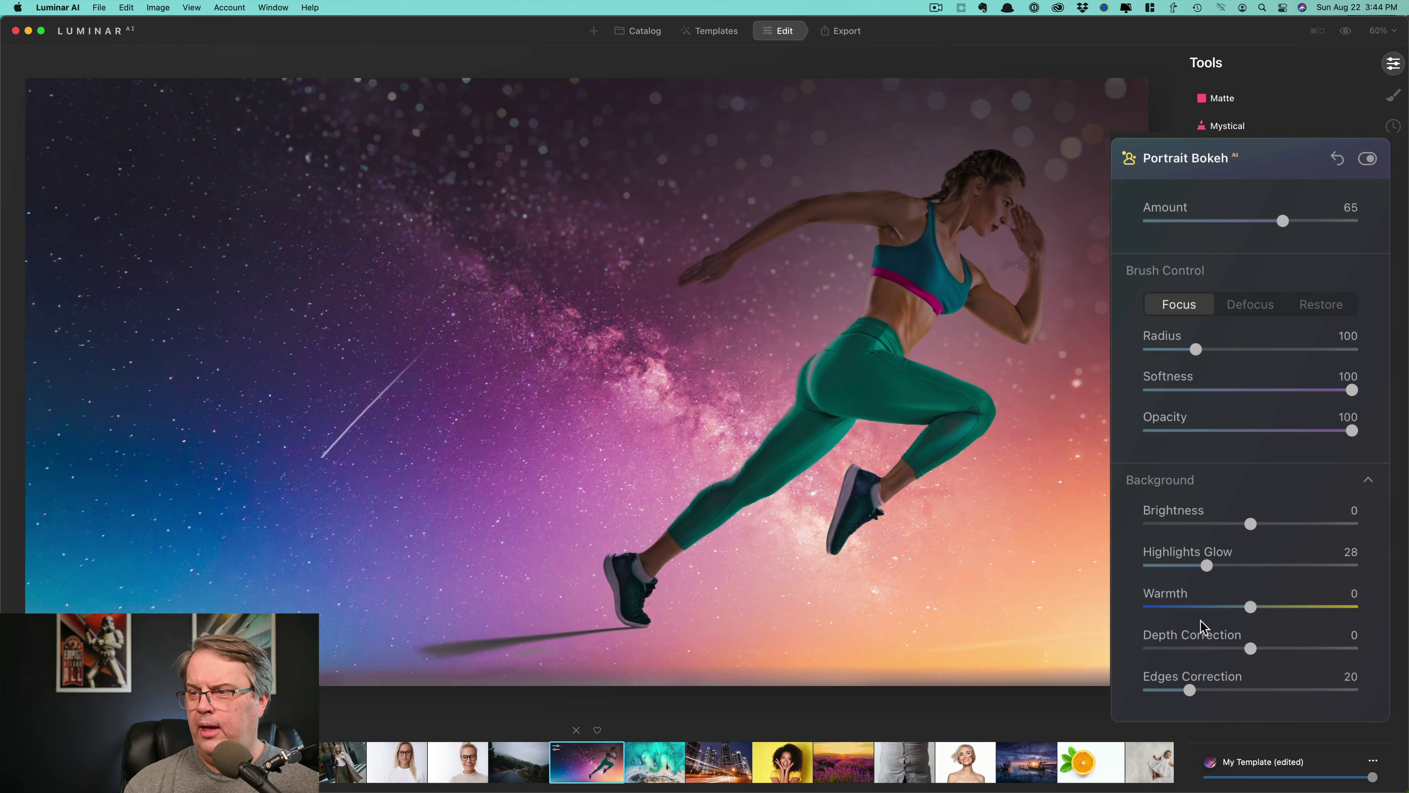
left_click(1205, 608)
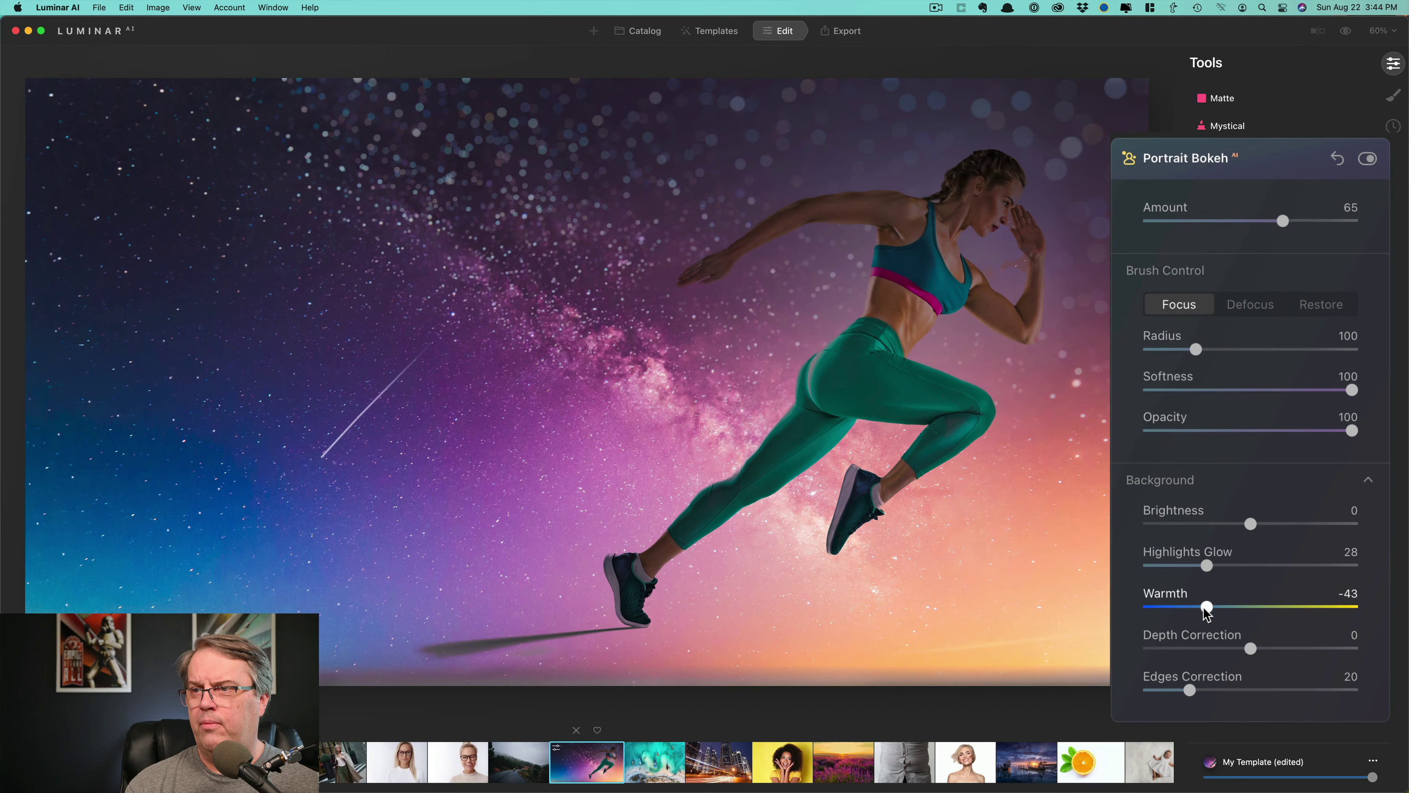
Add a vignette centred on the runner's face with Amount -55 and Inner Light 69.
scroll(1273, 458, "up", 15)
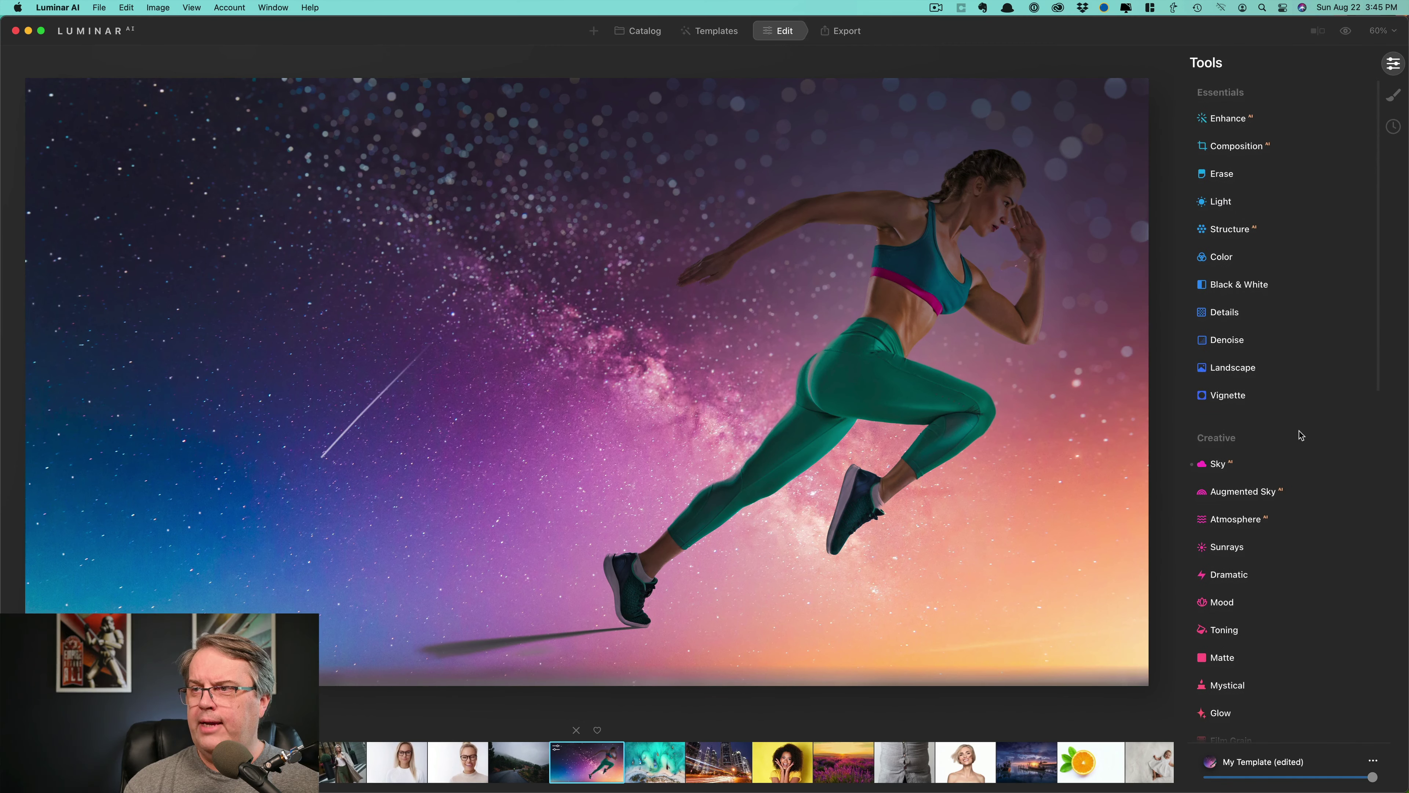
left_click(1227, 395)
left_click(1280, 426)
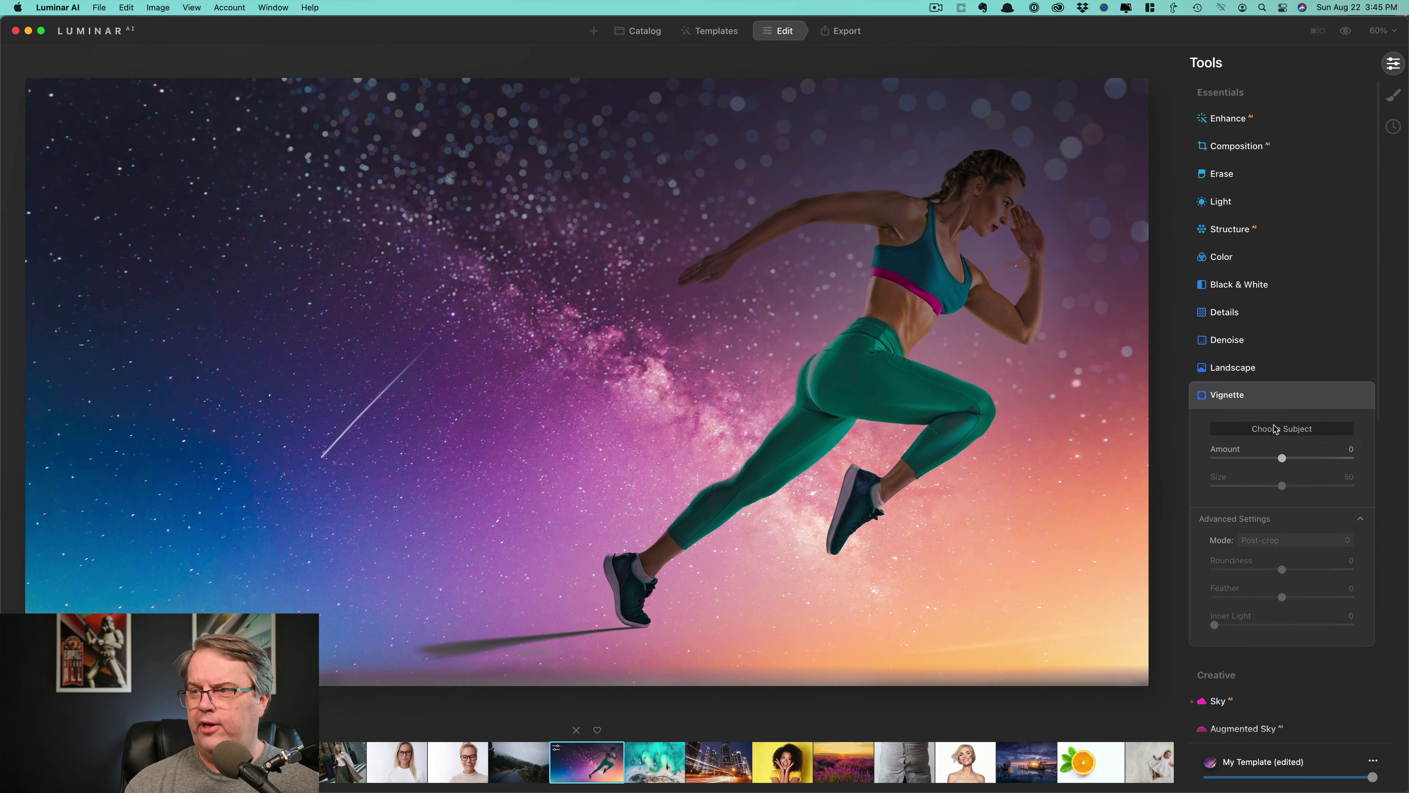
left_click(970, 209)
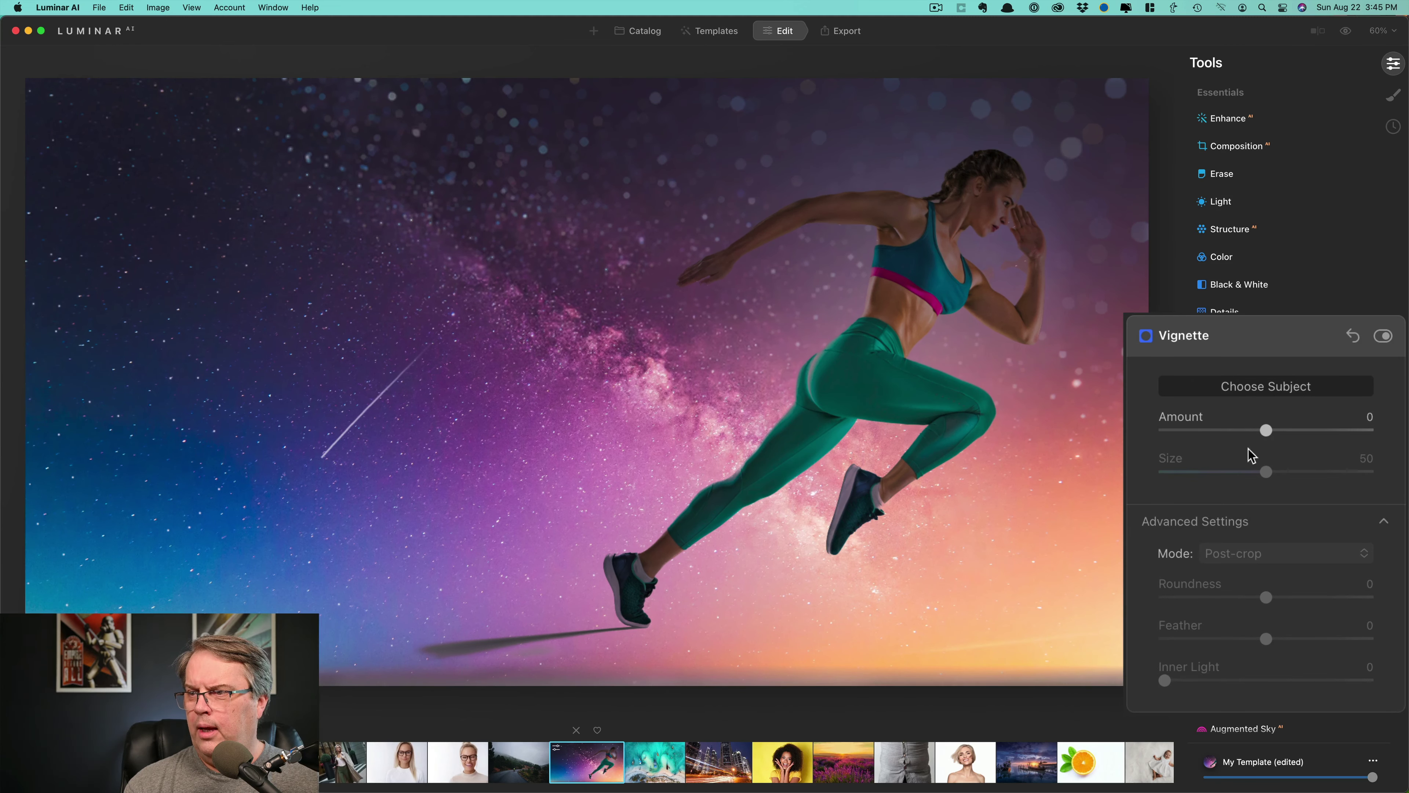
left_click_drag(1260, 431, 1247, 431)
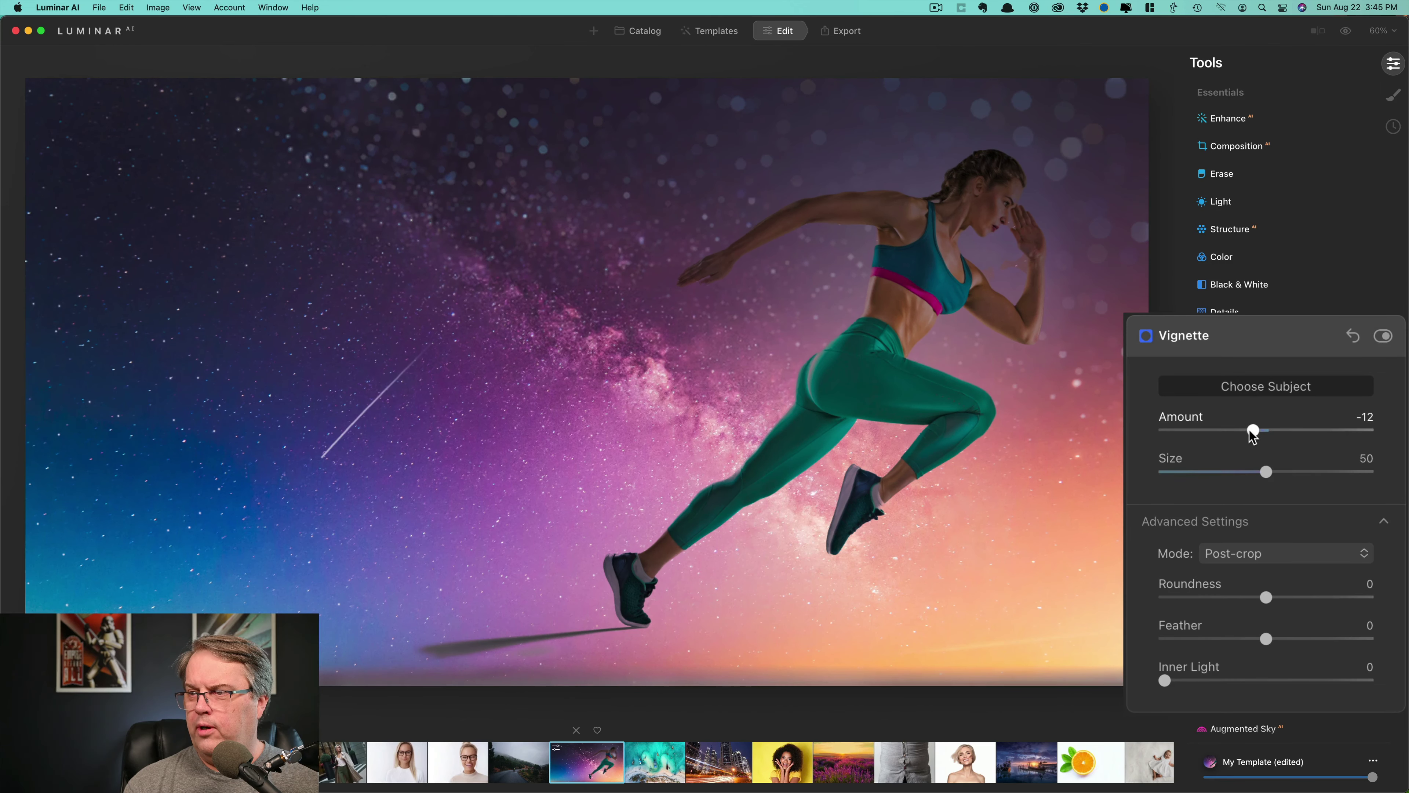
left_click_drag(1164, 680, 1230, 678)
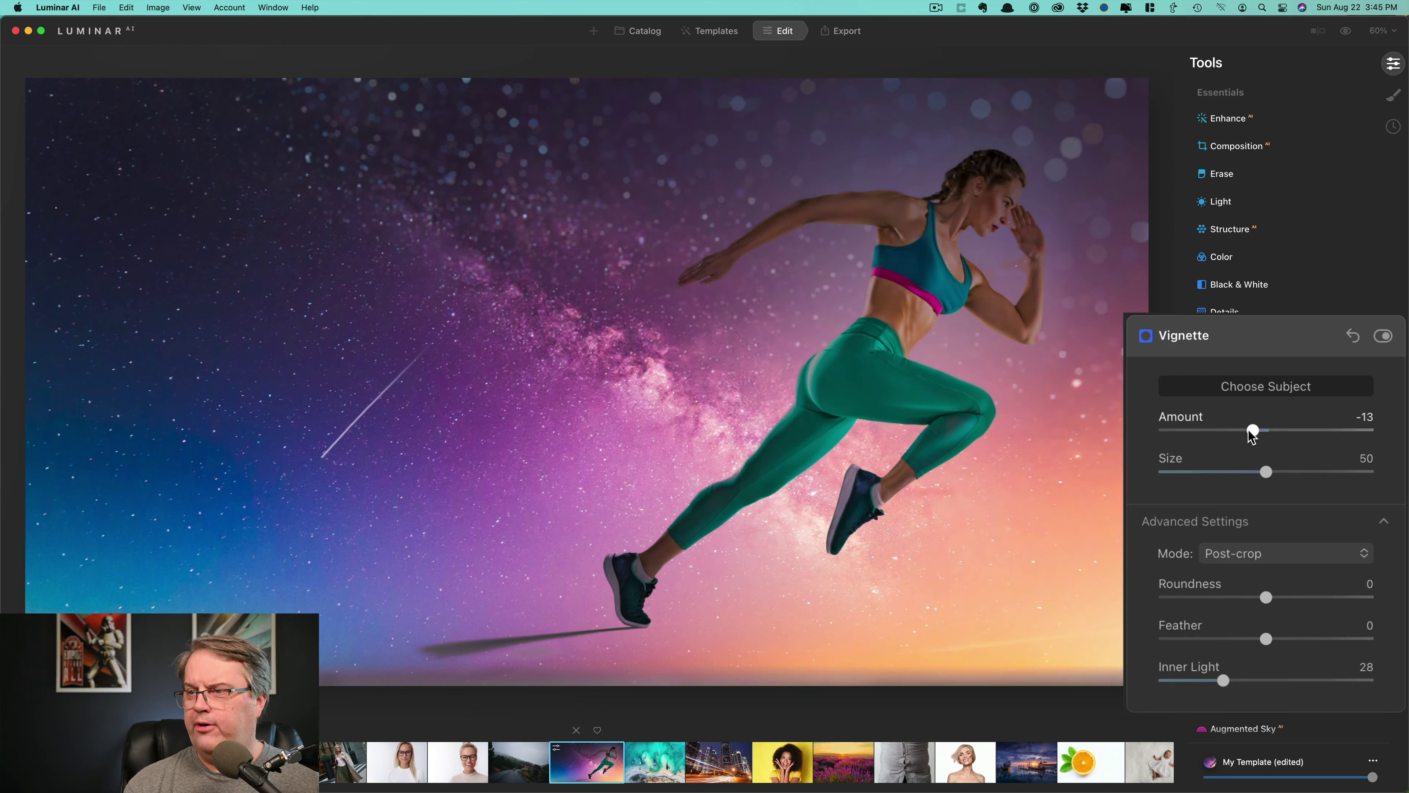
left_click_drag(1249, 431, 1204, 432)
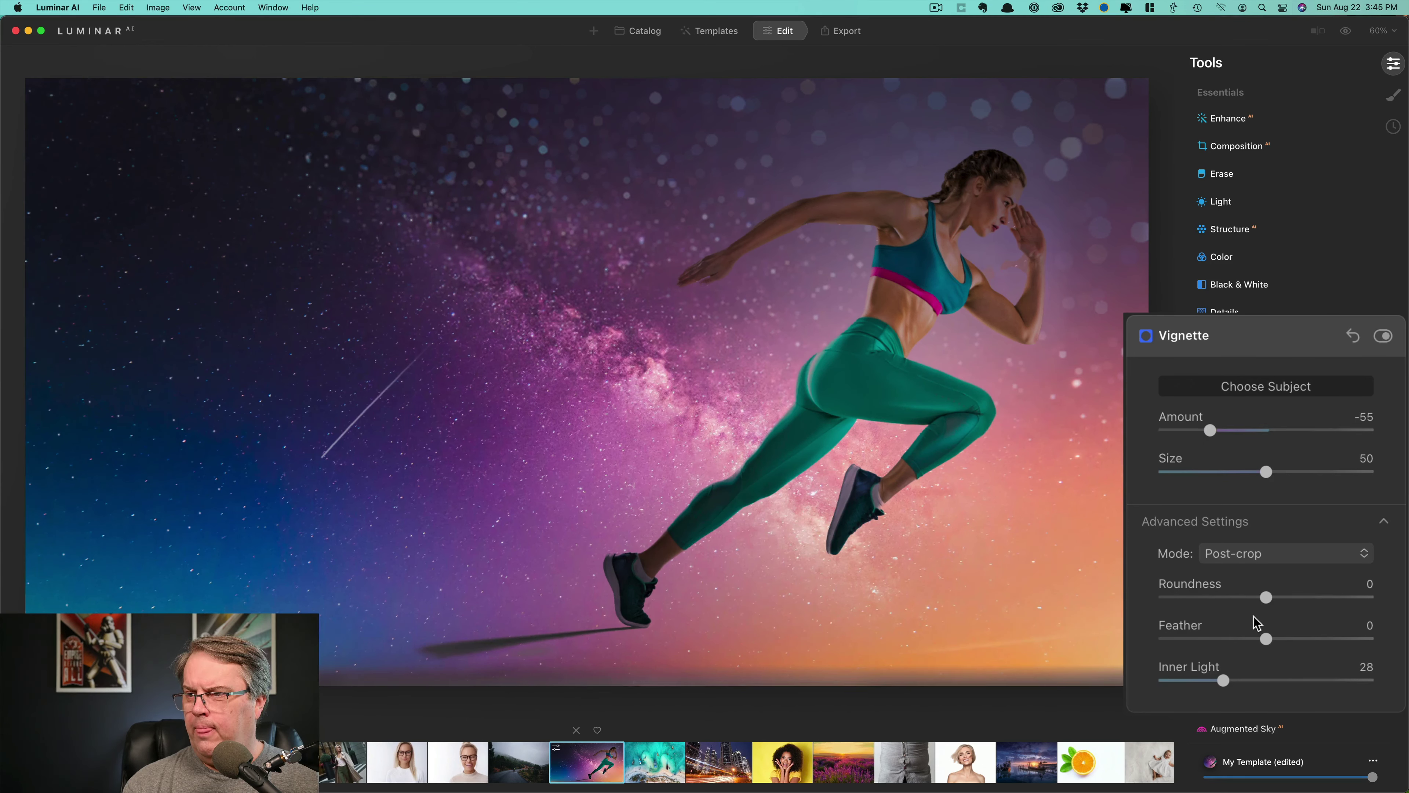
left_click(1226, 680)
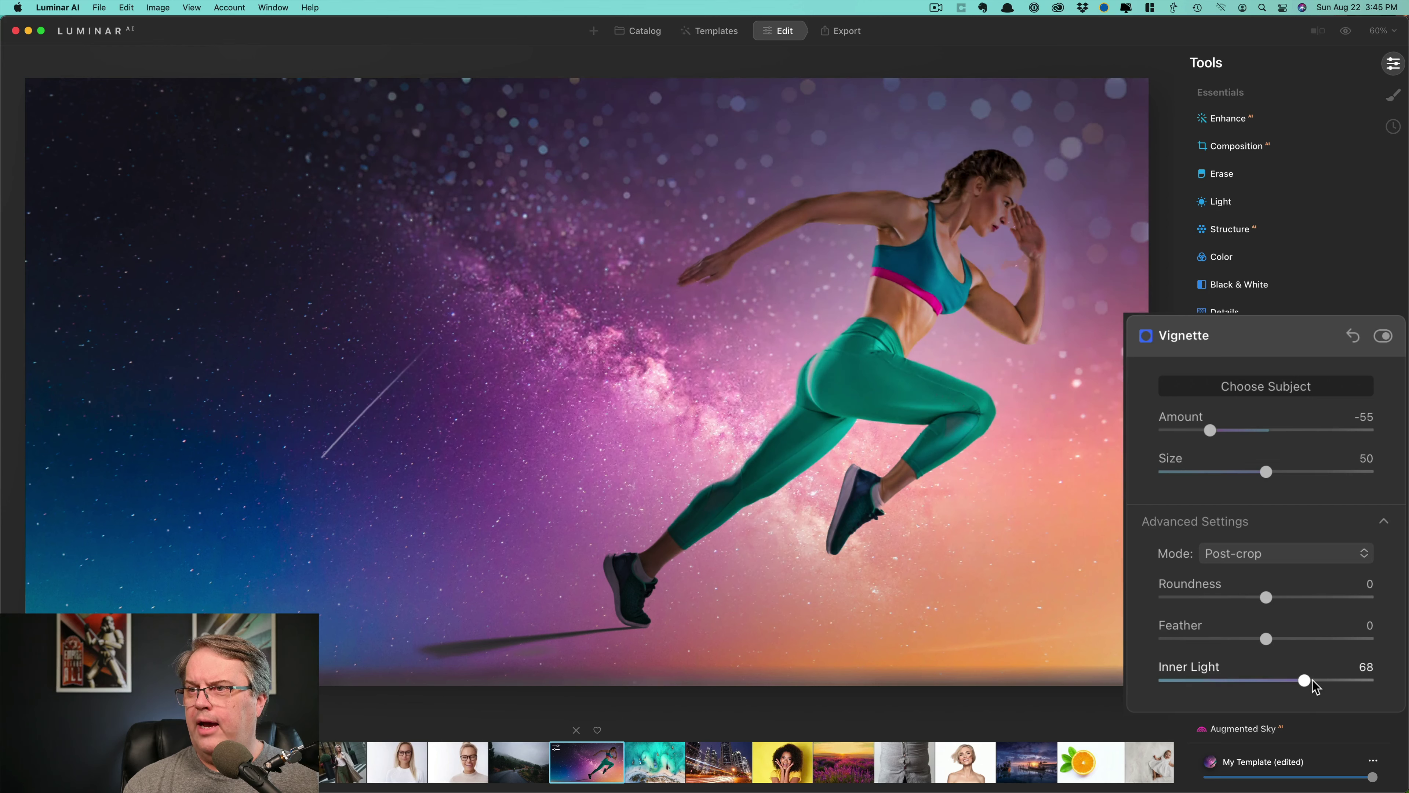
left_click_drag(1315, 686, 1319, 686)
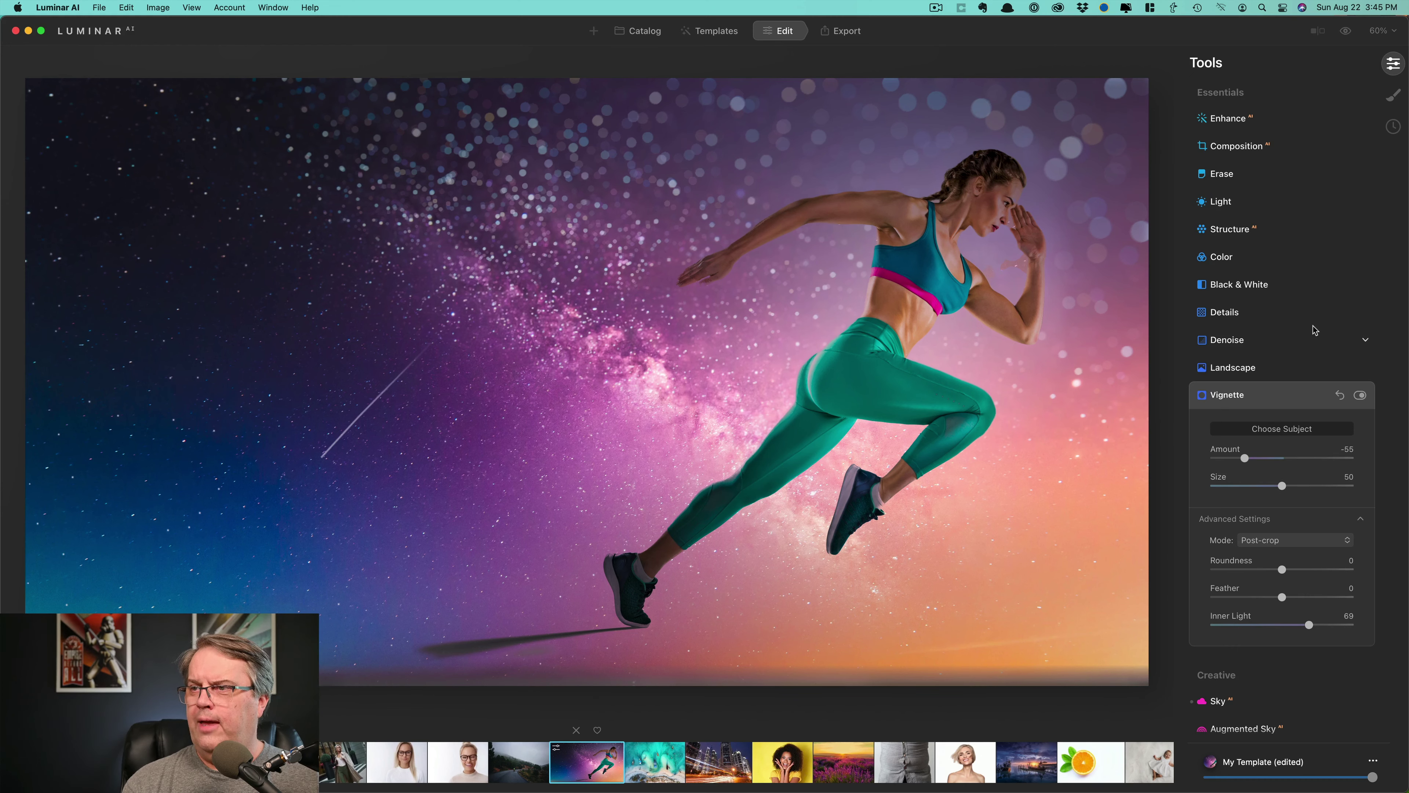
Add a Basic local mask, paint it over the runner's head, torso and thigh, and set its Exposure to 0.56.
left_click(1394, 95)
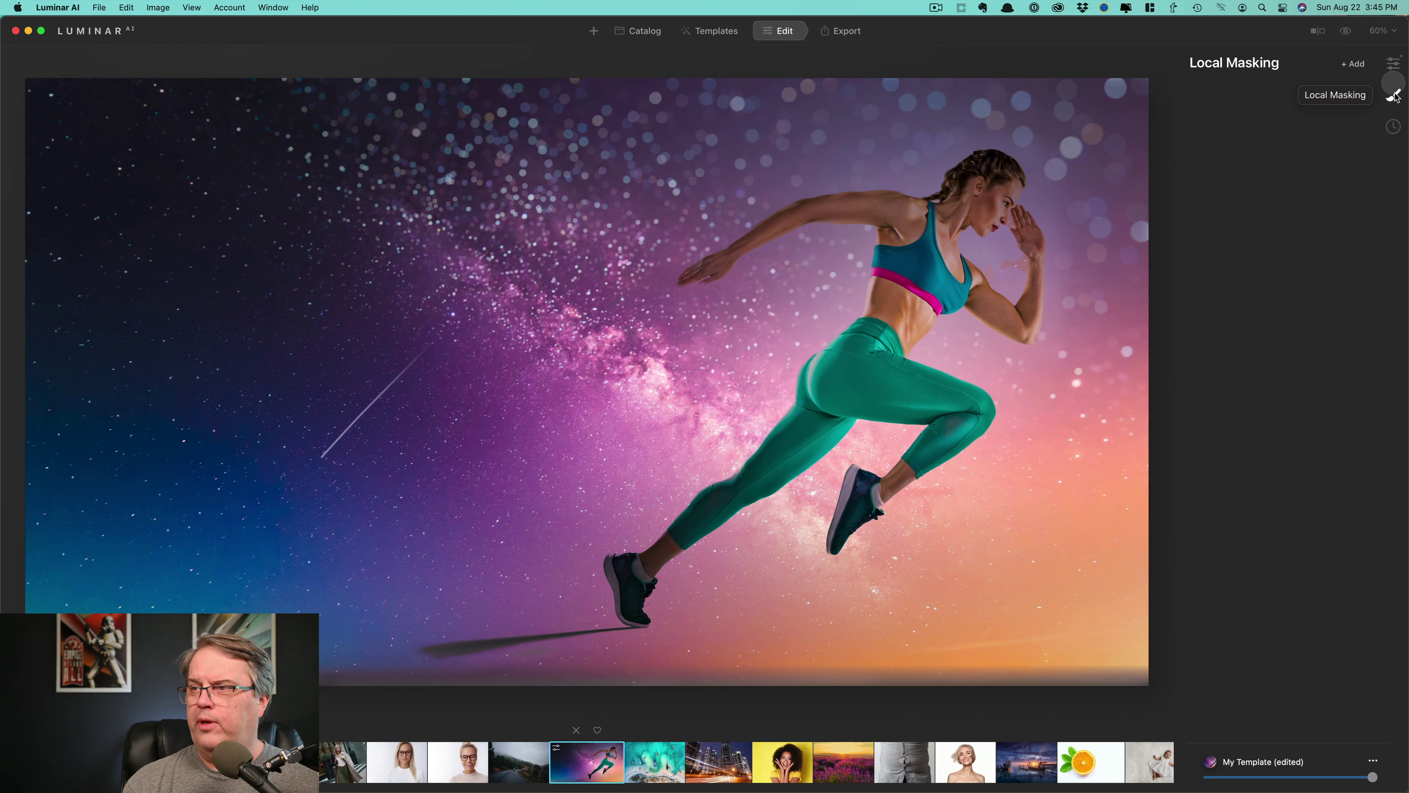
left_click(1354, 67)
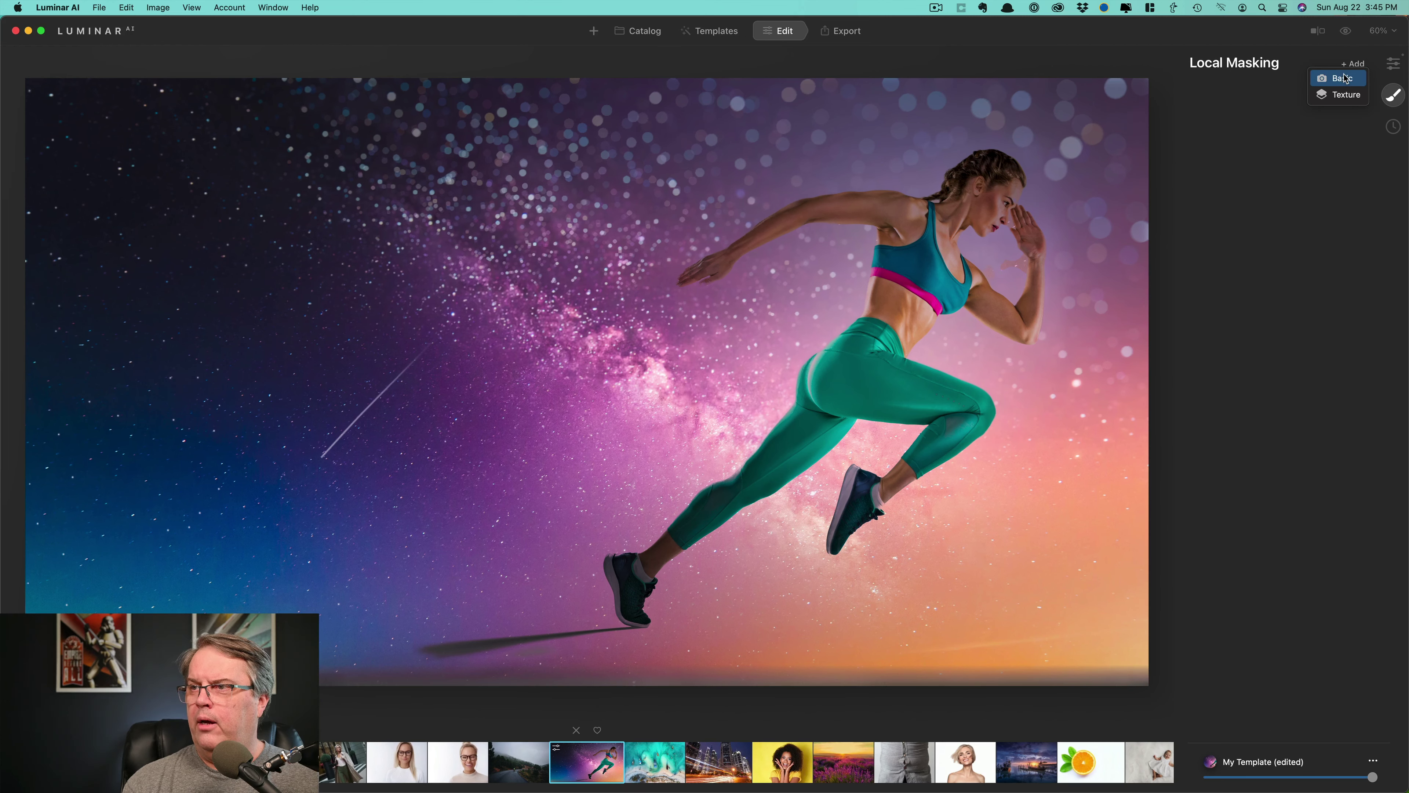
left_click(1343, 74)
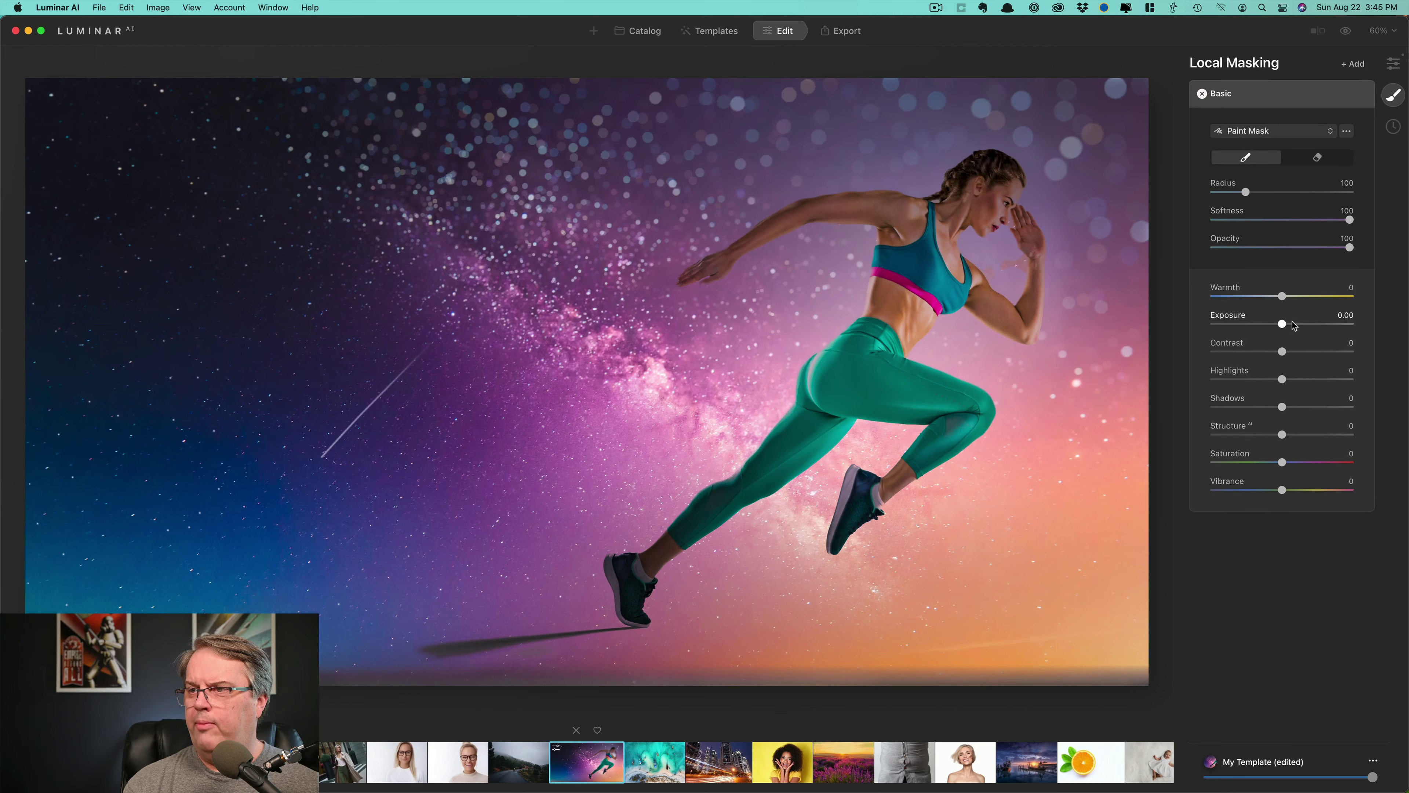
left_click_drag(1281, 324, 1294, 325)
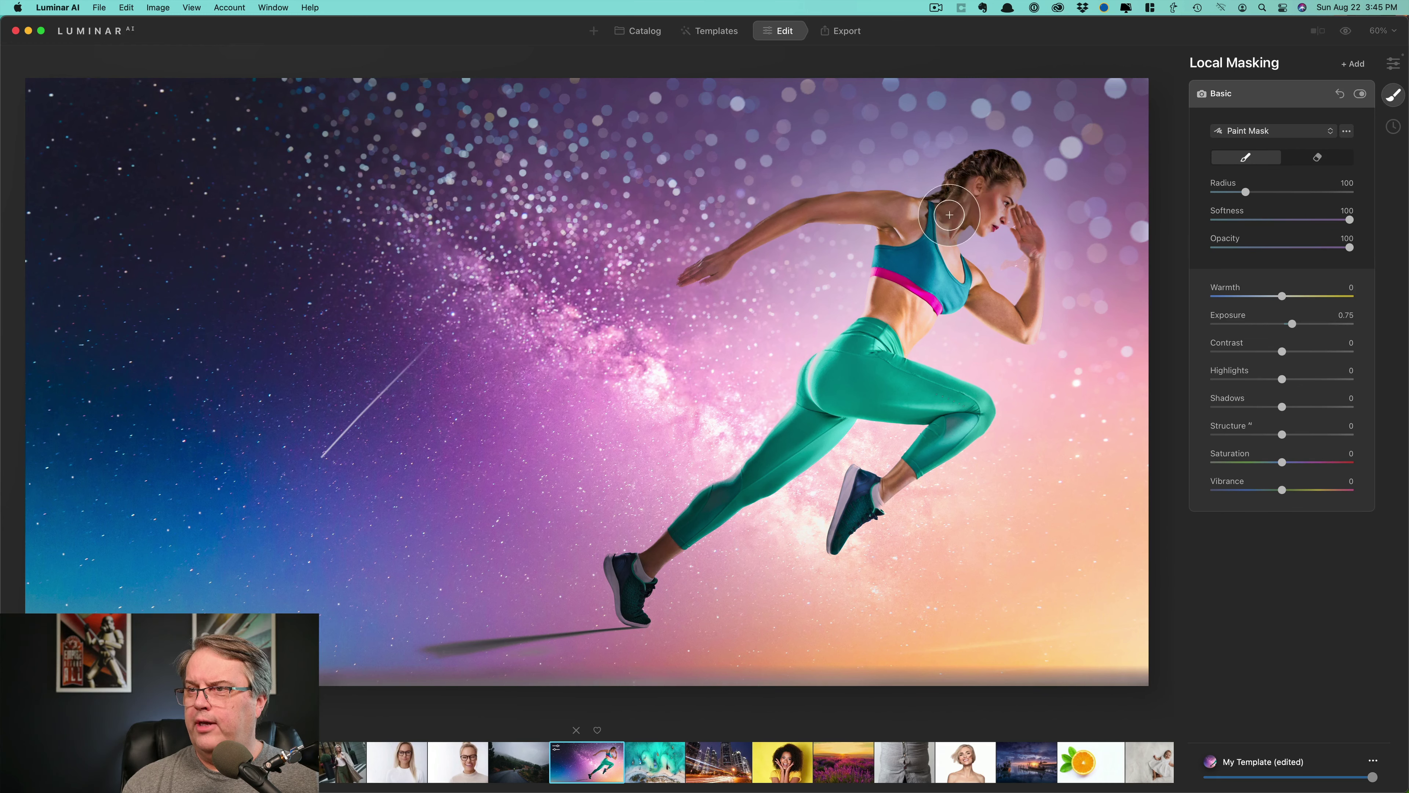
mouse_move(993, 183)
left_mouse_down()
mouse_move(914, 233)
mouse_move(874, 220)
mouse_move(951, 283)
left_mouse_up()
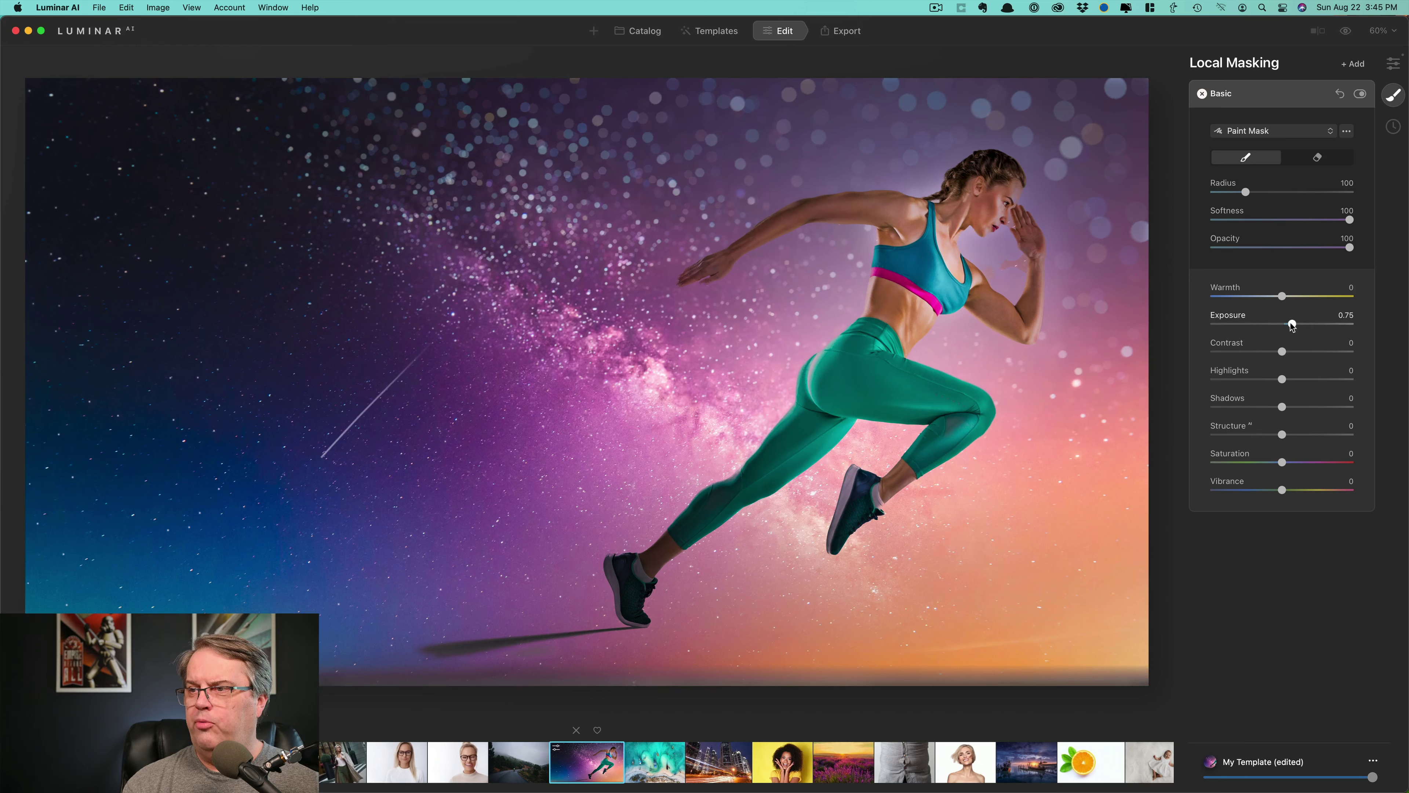
left_click_drag(1293, 324, 1288, 325)
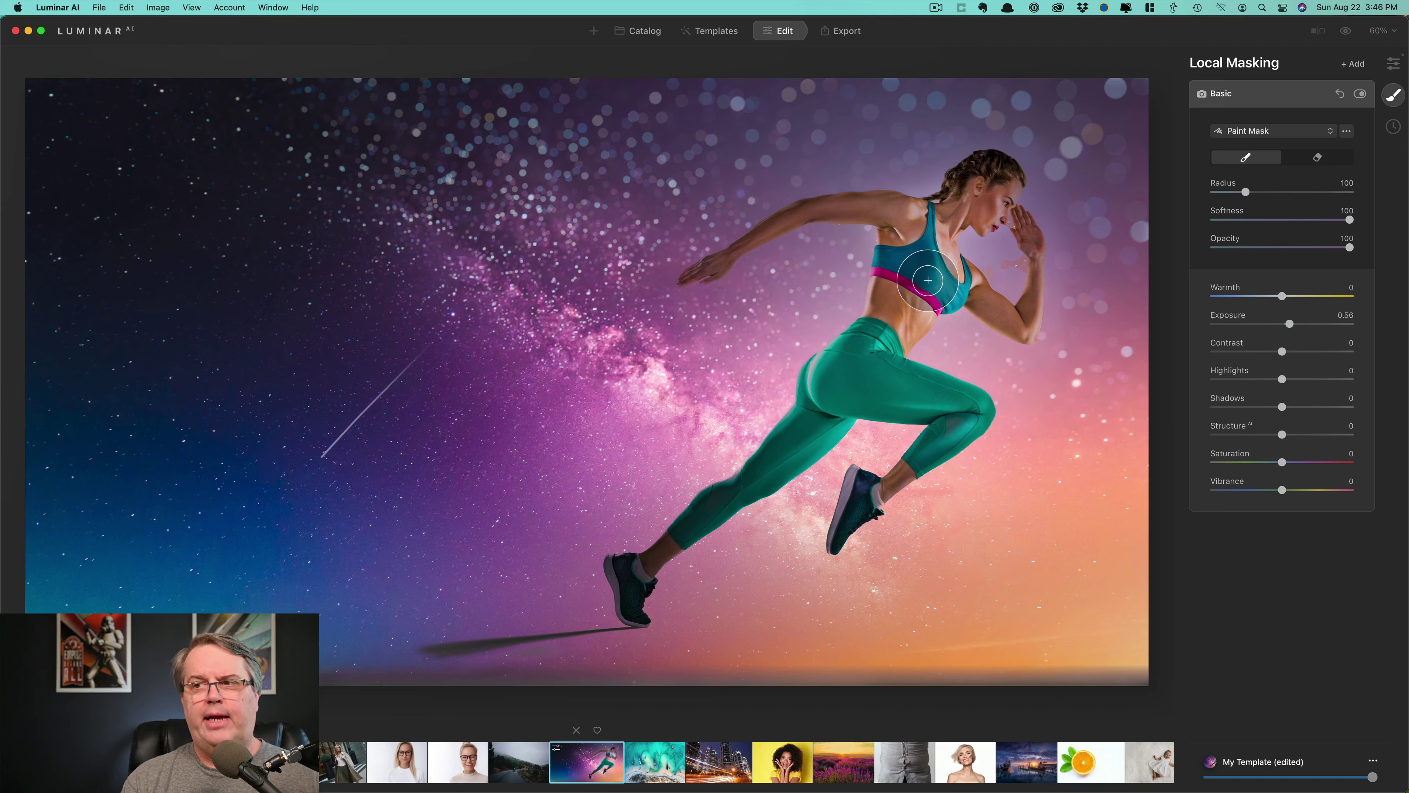
mouse_move(877, 361)
left_mouse_down()
mouse_move(840, 375)
mouse_move(953, 395)
mouse_move(873, 391)
mouse_move(926, 397)
left_mouse_up()
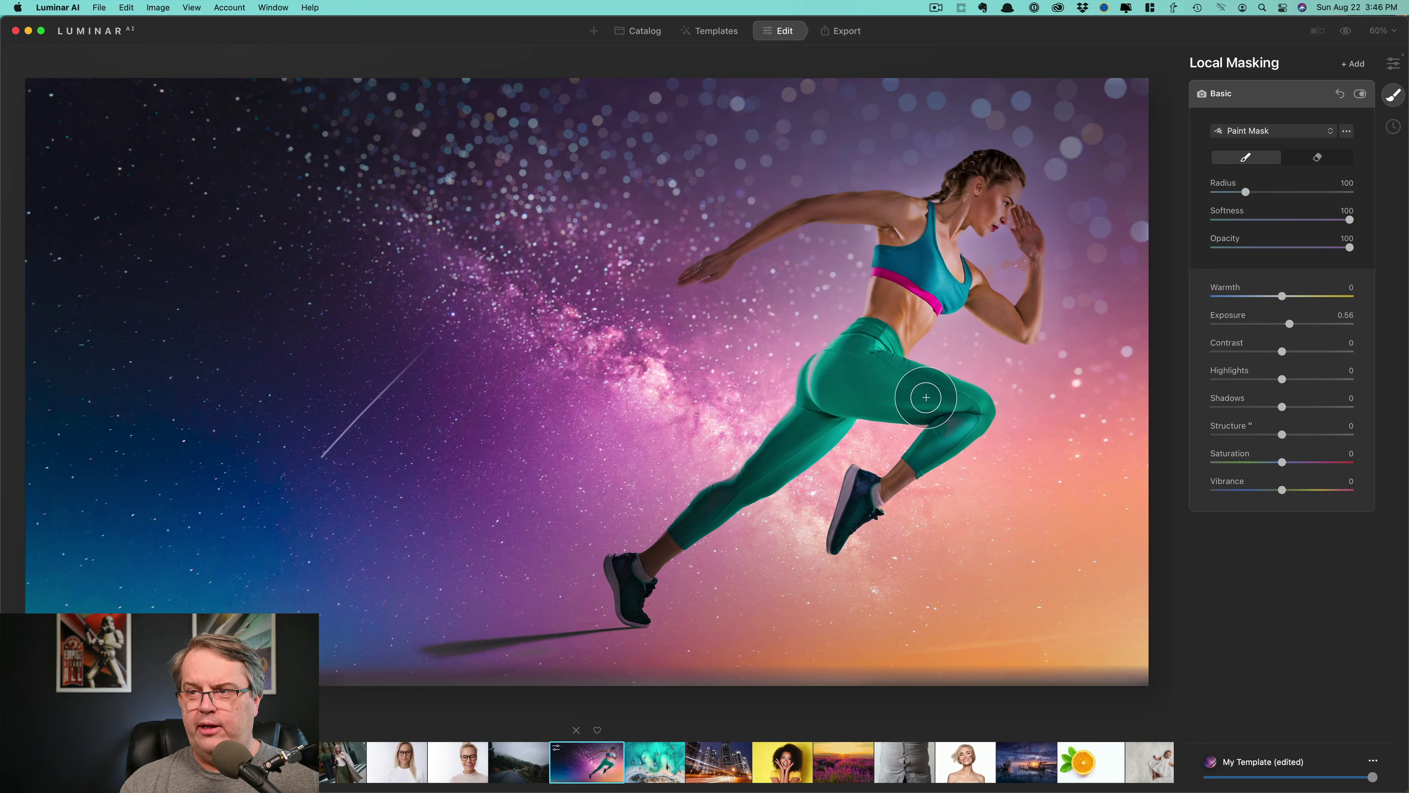